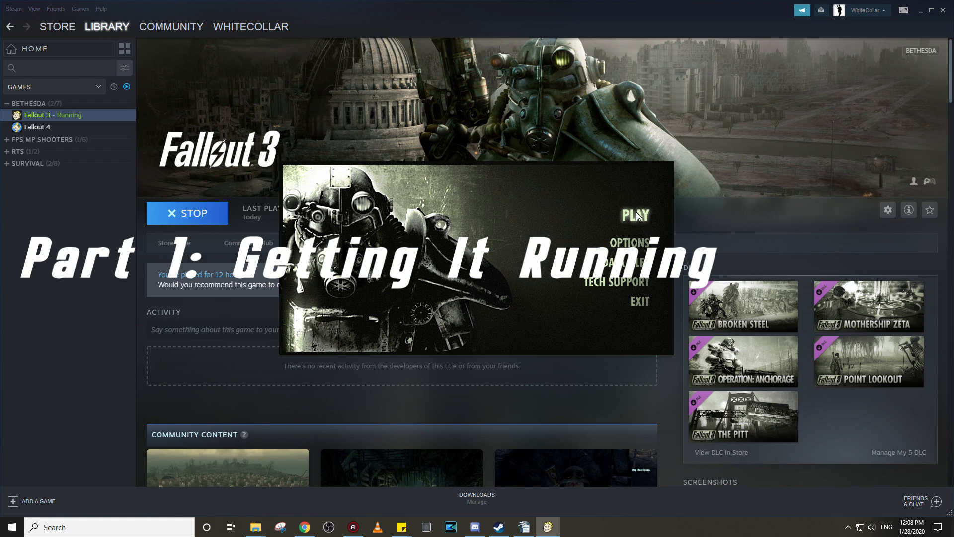
Try to start Fallout 3 from its launcher, and switch to the game's installation folder in File Explorer
left_click(638, 214)
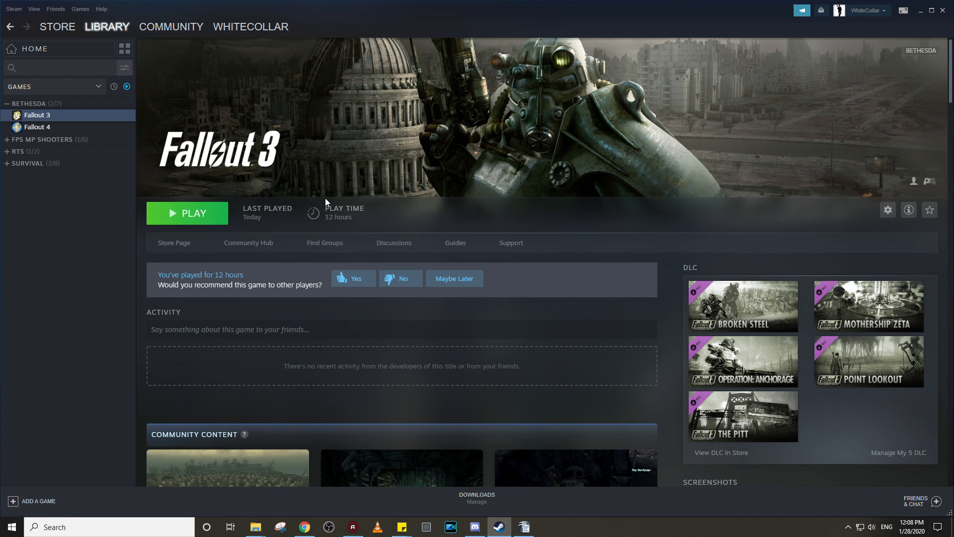
mouse_move(258, 533)
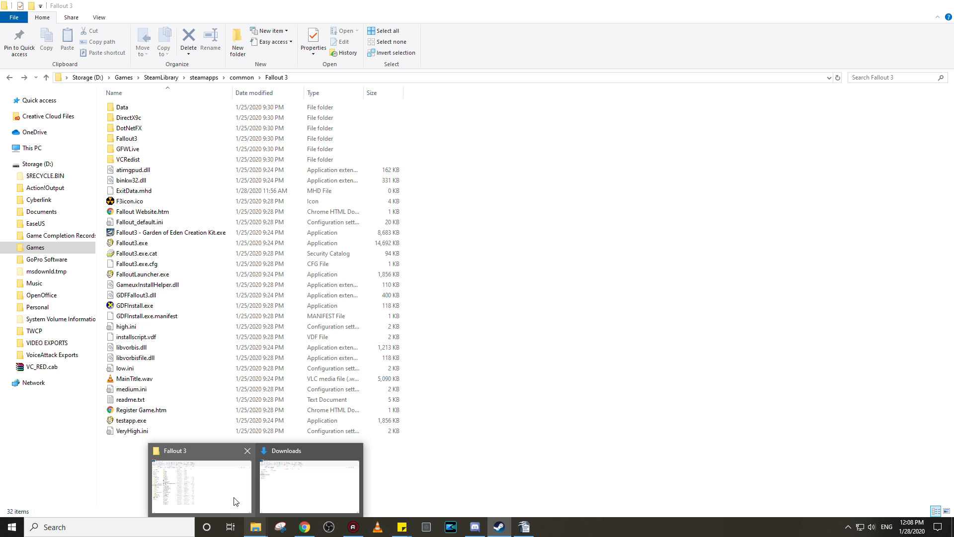
left_click(235, 501)
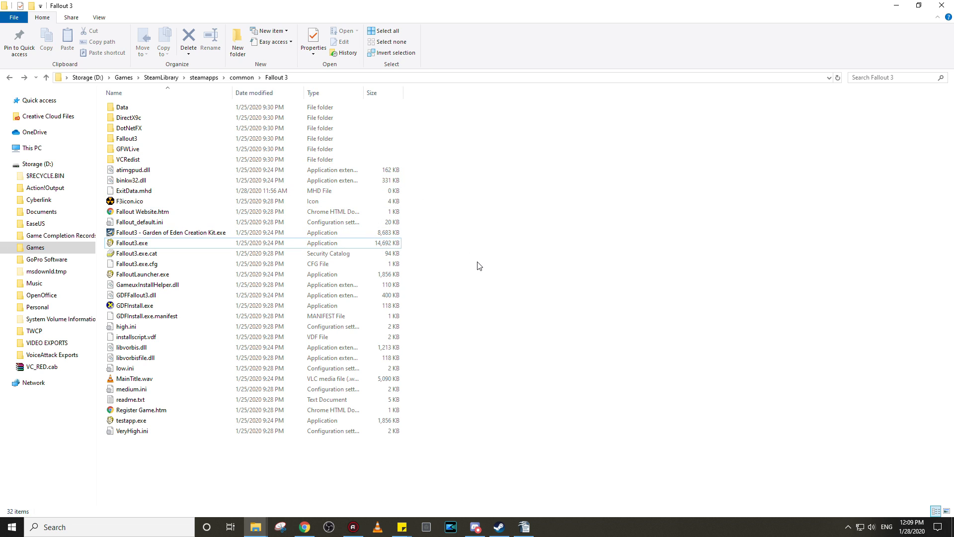
Switch to Steam and view the local files options in the properties of Fallout 3
left_click(499, 527)
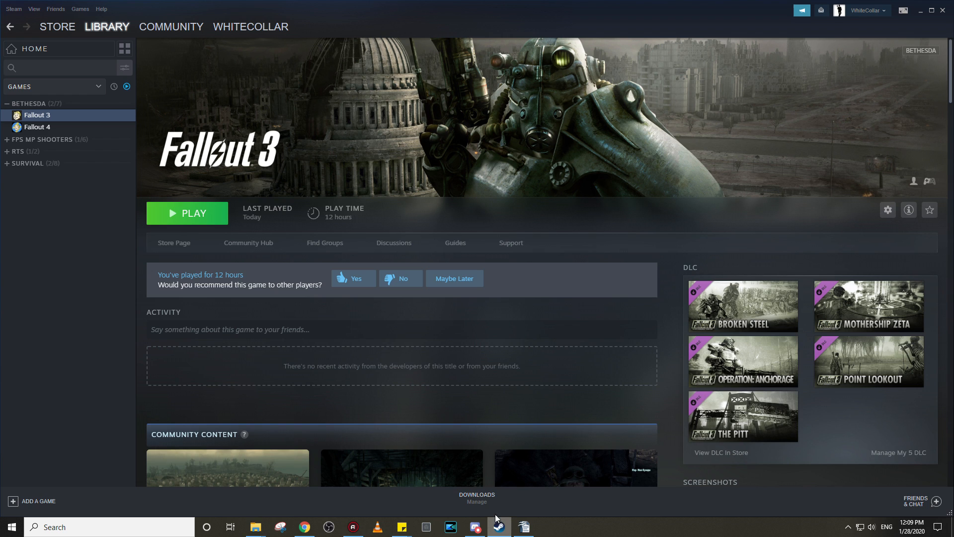
right_click(43, 119)
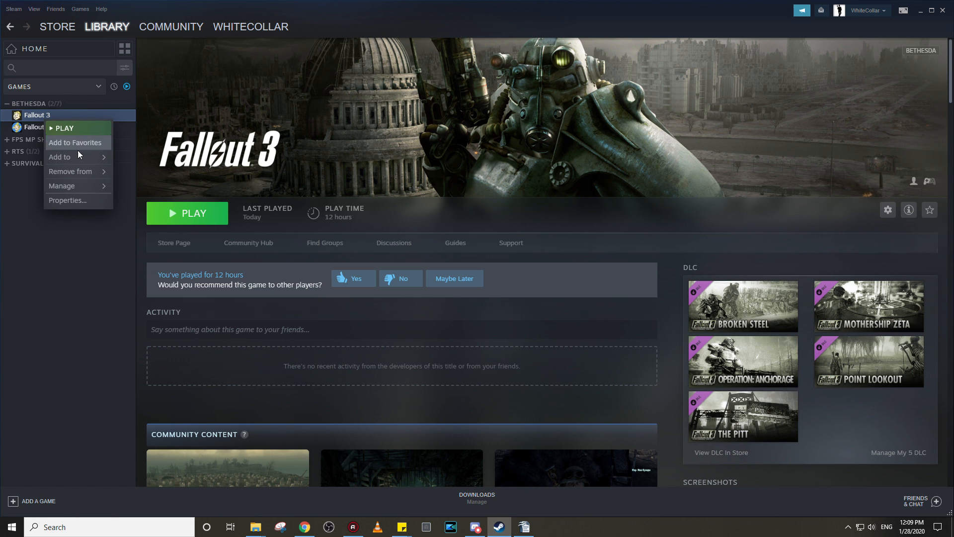
left_click(79, 210)
right_click(54, 113)
left_click(83, 195)
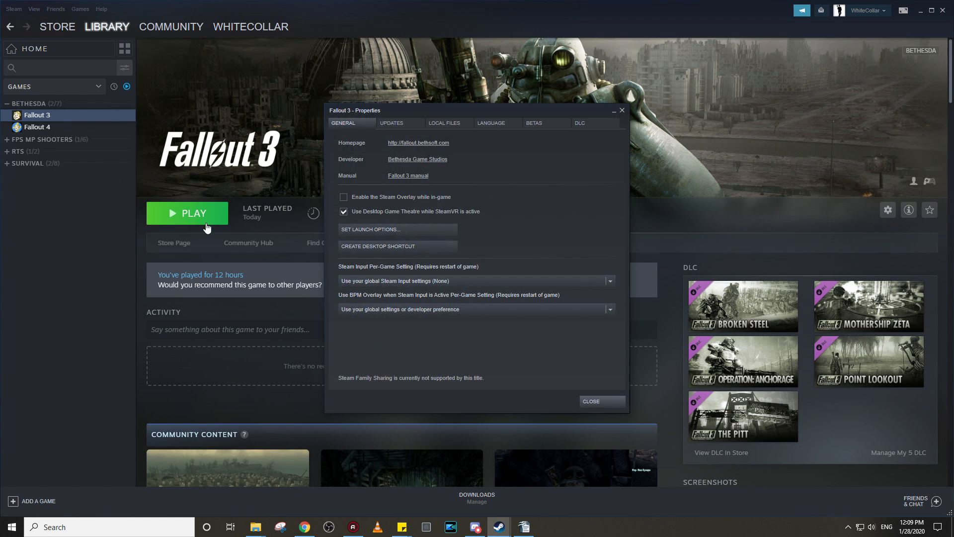
left_click(442, 121)
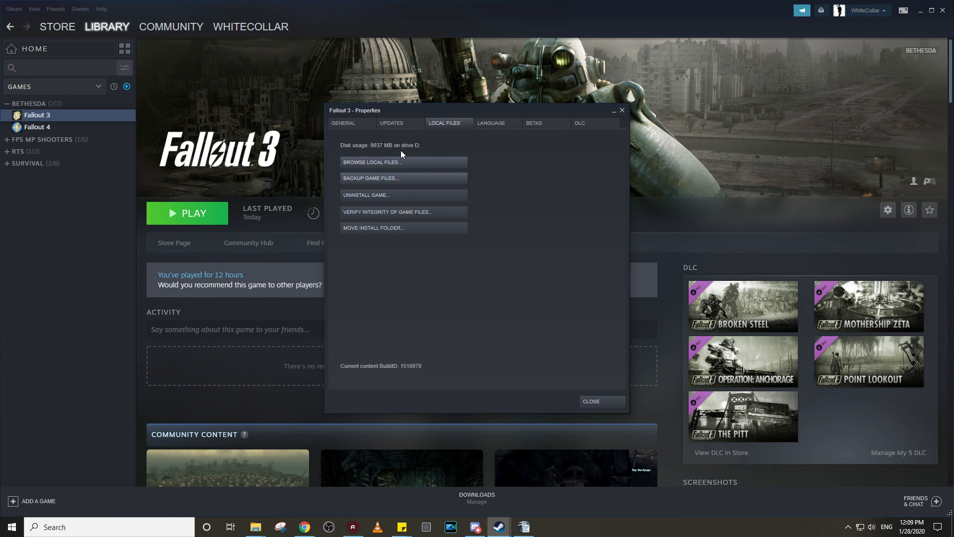
left_click(622, 111)
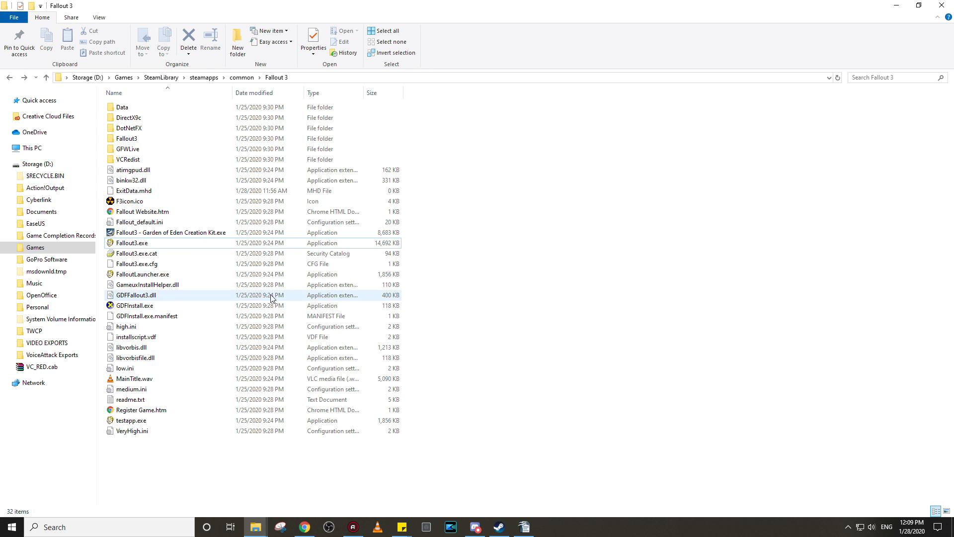
Try to run Fallout3.exe directly from the Fallout 3 folder in File Explorer
left_click(144, 244)
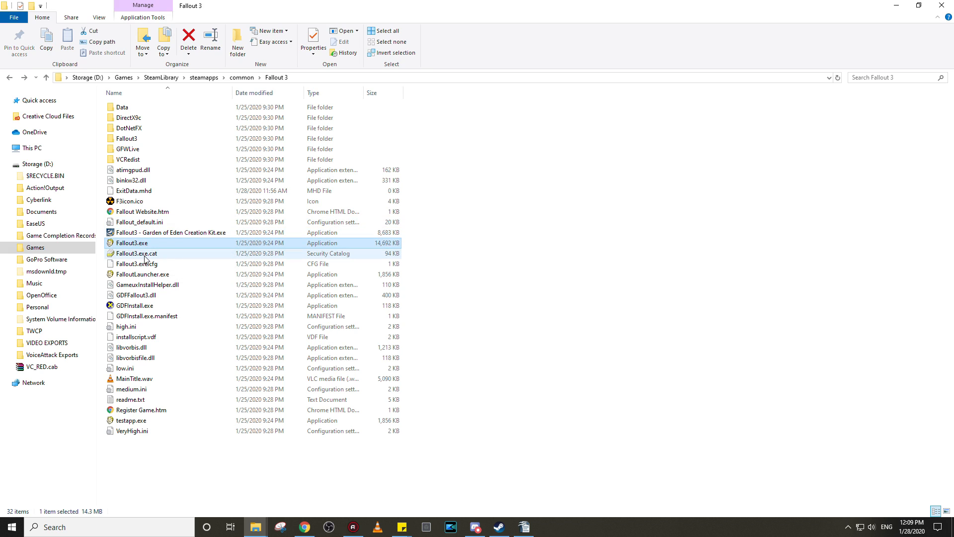
double_click(166, 244)
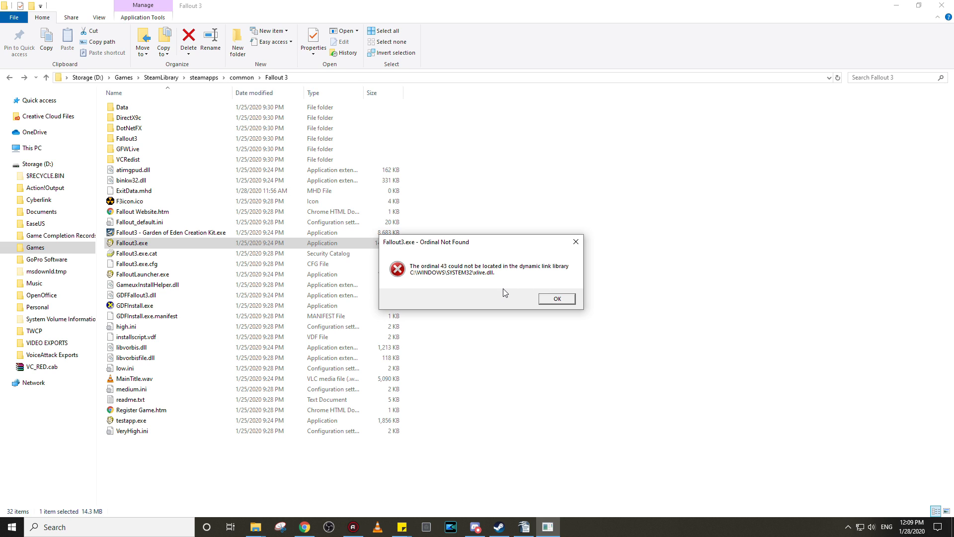
left_click(557, 298)
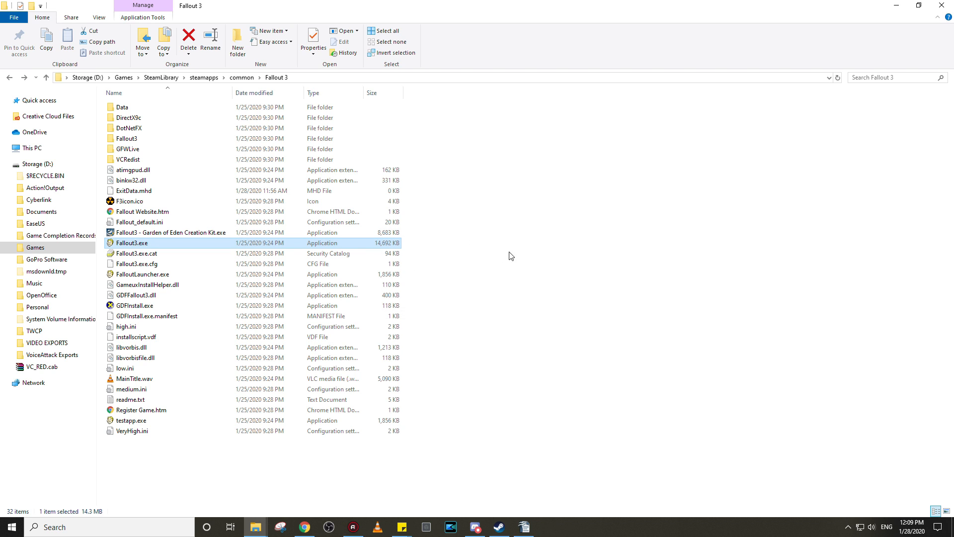
Switch to Chrome and download the 32-bit xlive.dll version 3.5.88.0 from the DLL-files.com page
left_click(313, 524)
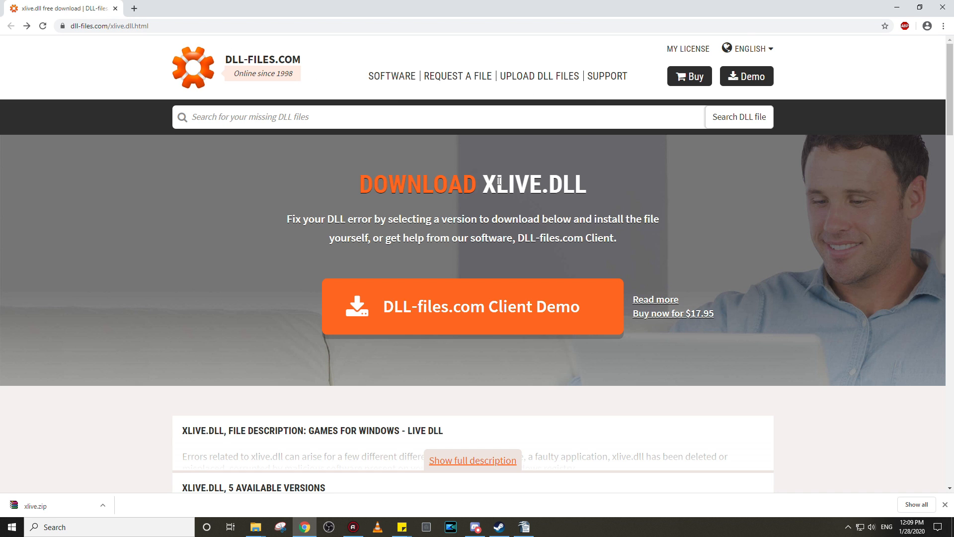
scroll(500, 249, "down", 1)
scroll(500, 249, "down", 3)
scroll(307, 130, "up", 4)
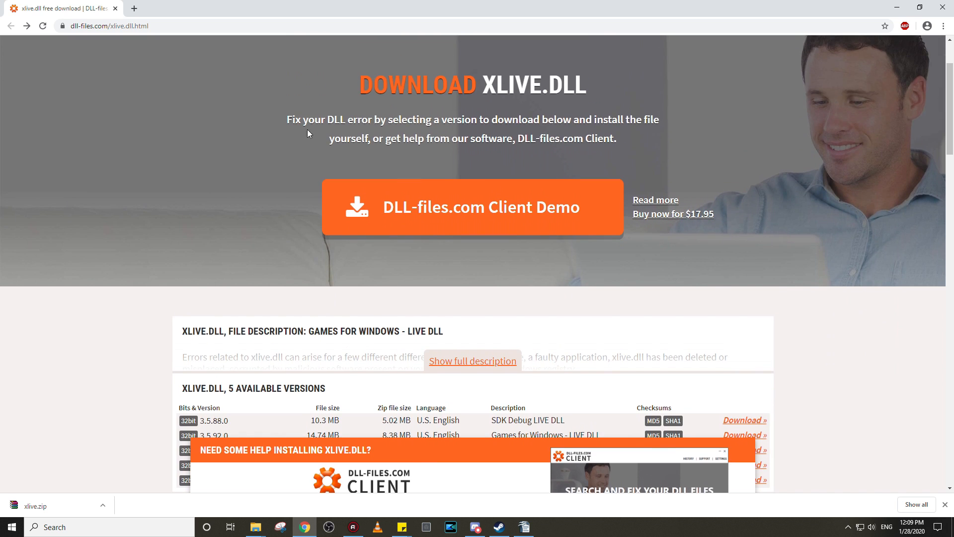
scroll(504, 129, "down", 6)
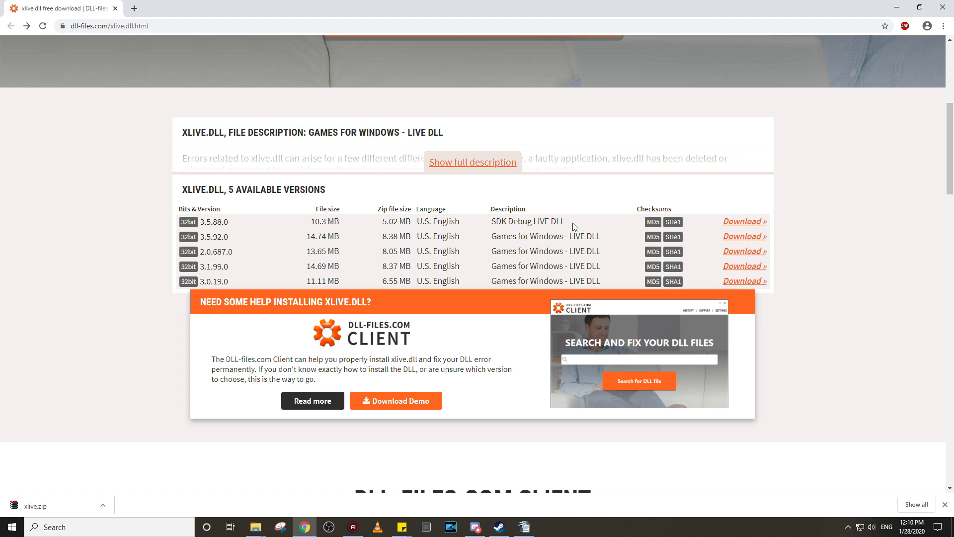
left_click(752, 222)
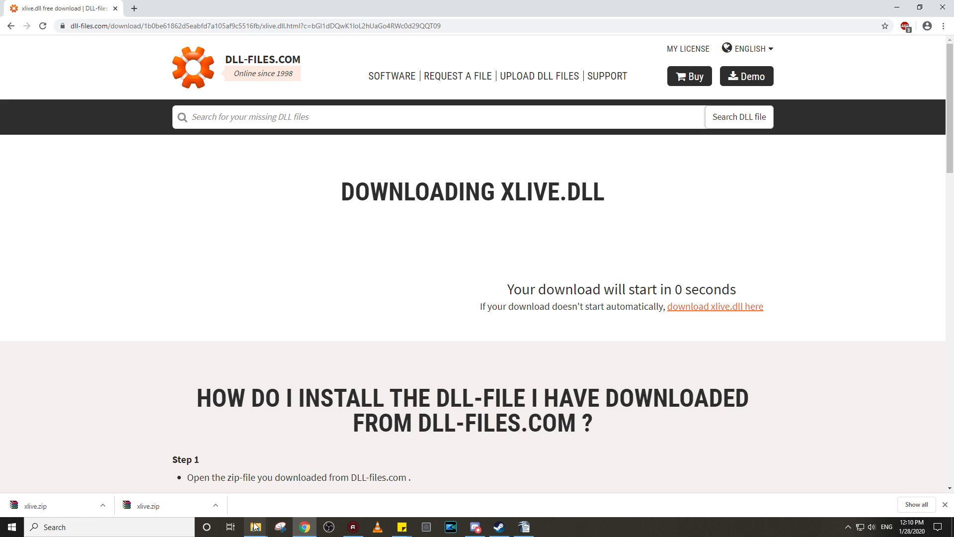
Switch to the Downloads folder in File Explorer and extract xlive.zip in place
mouse_move(255, 527)
left_click(280, 493)
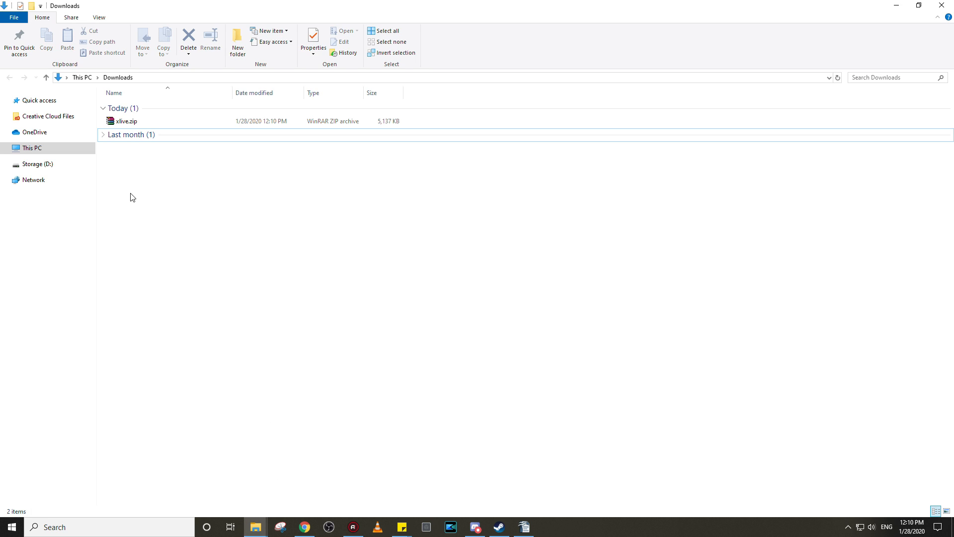
left_click(128, 123)
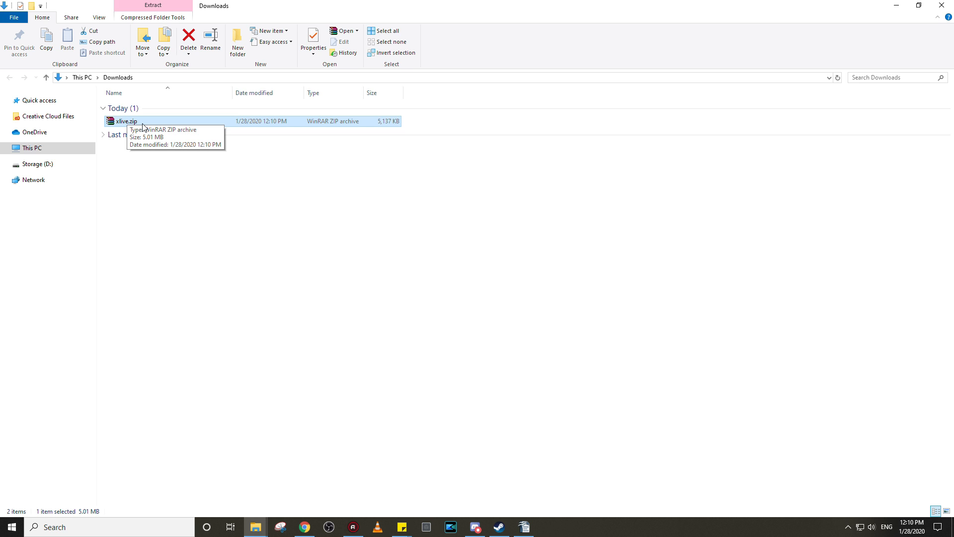
right_click(145, 124)
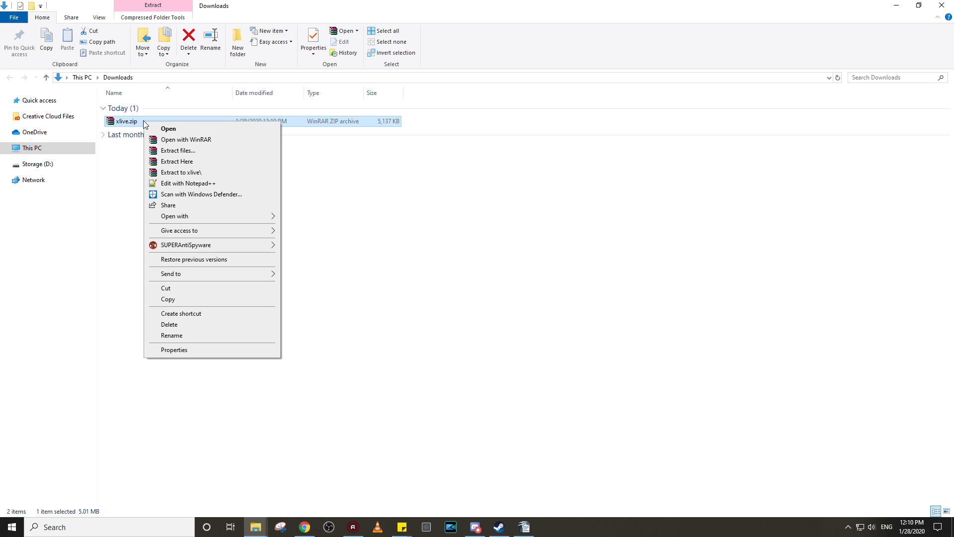
left_click(192, 162)
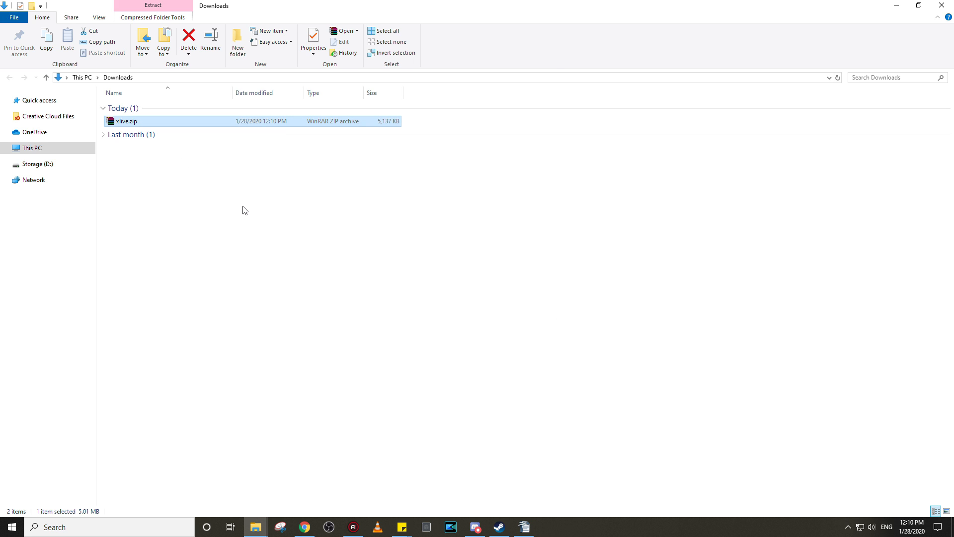
left_click(219, 206)
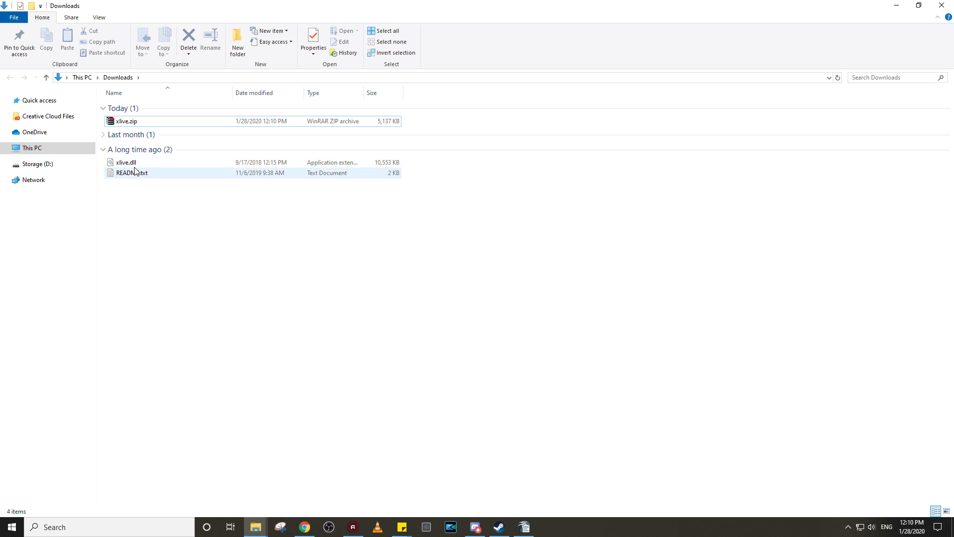
Delete xlive.zip and README.txt from the Downloads folder
left_click(169, 121)
key("Delete")
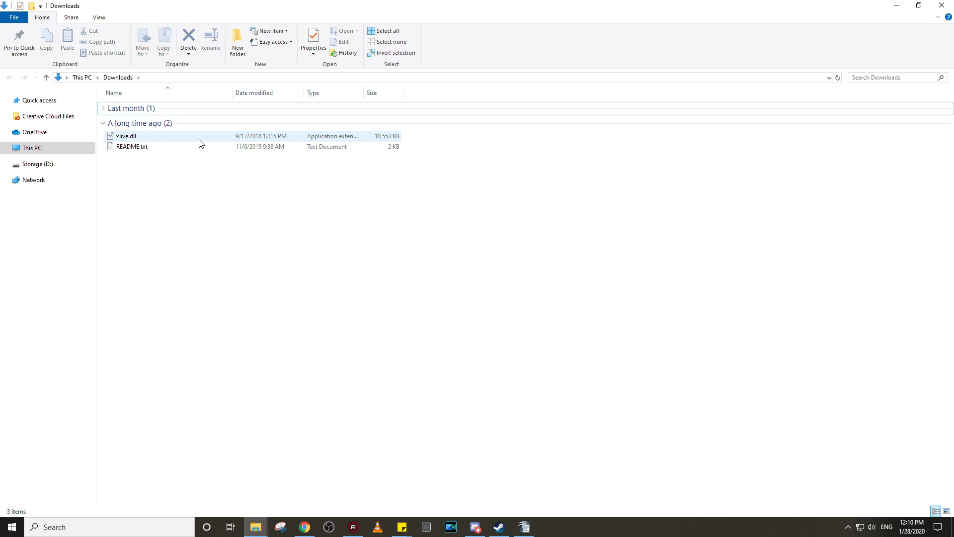
left_click(156, 149)
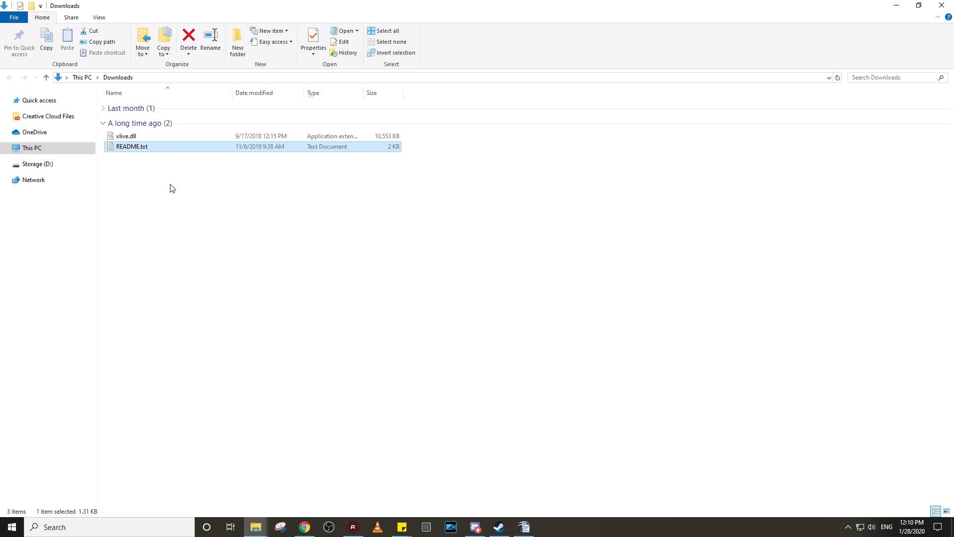
key("Delete")
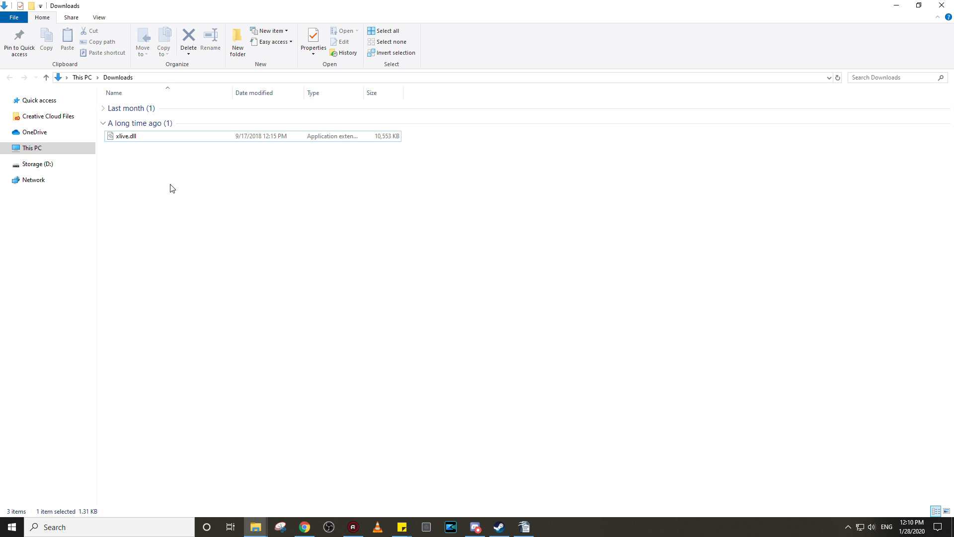
Move xlive.dll from the Downloads folder into the Fallout 3 installation folder by cutting and pasting it
right_click(122, 137)
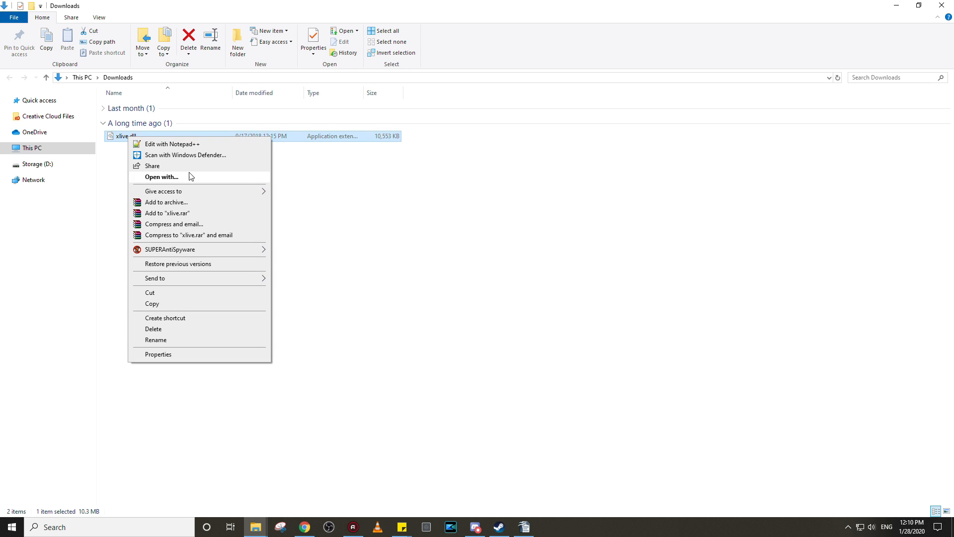
left_click(175, 292)
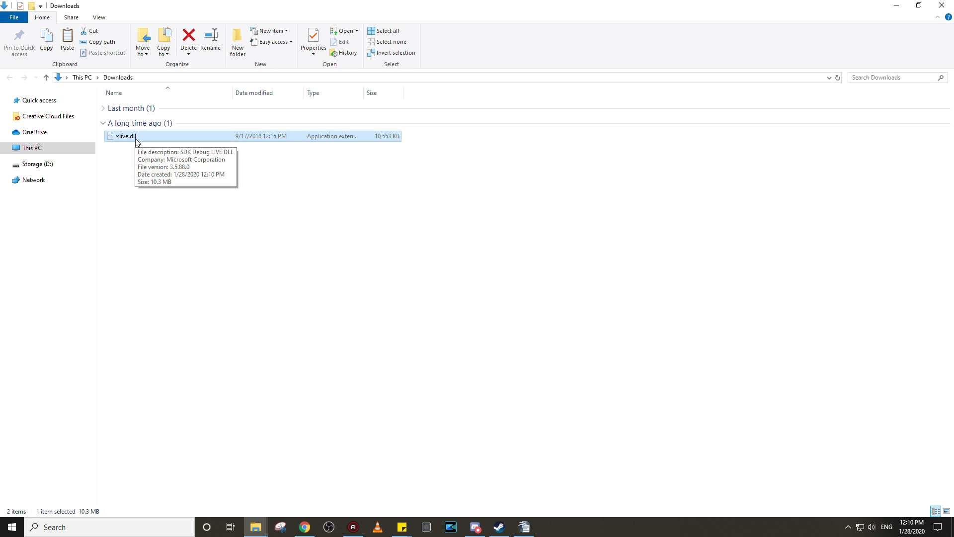
mouse_move(255, 527)
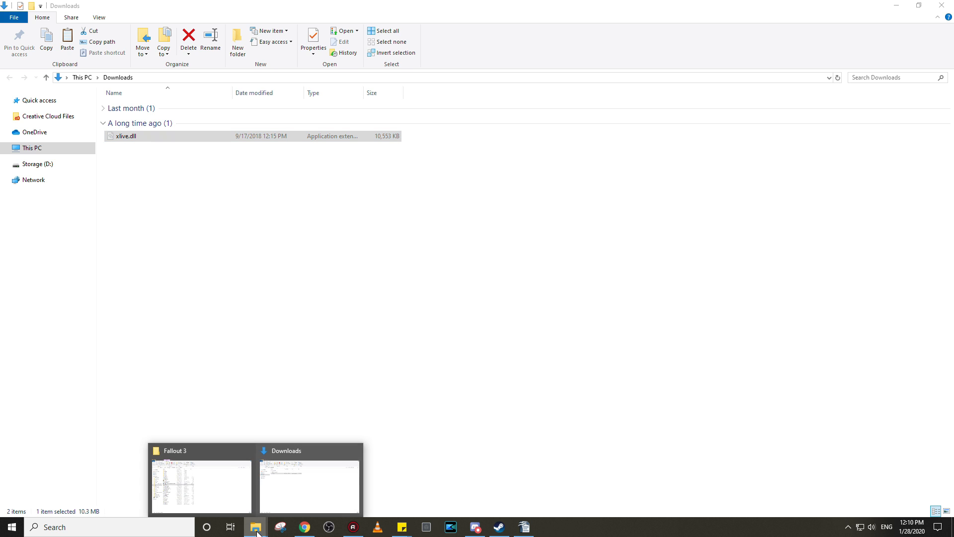
left_click(224, 467)
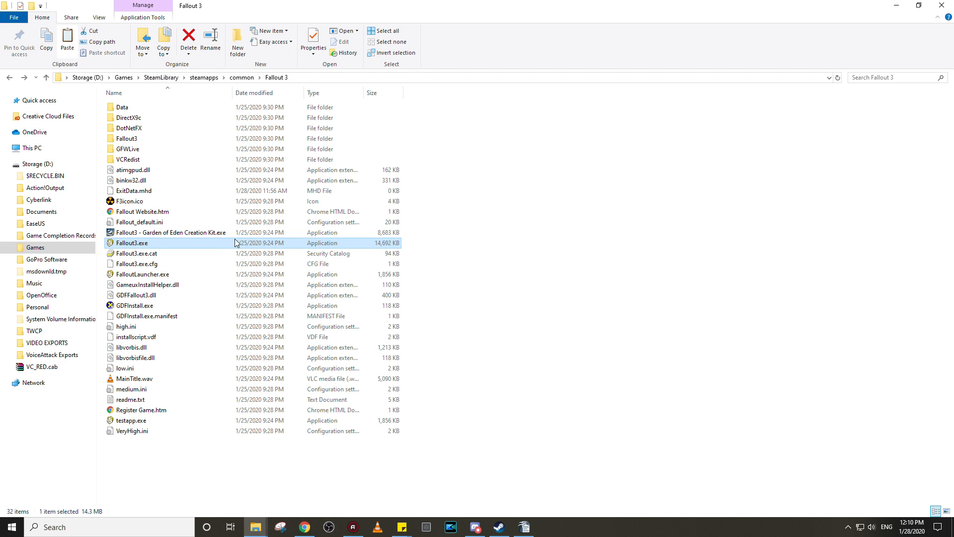
left_click(481, 237)
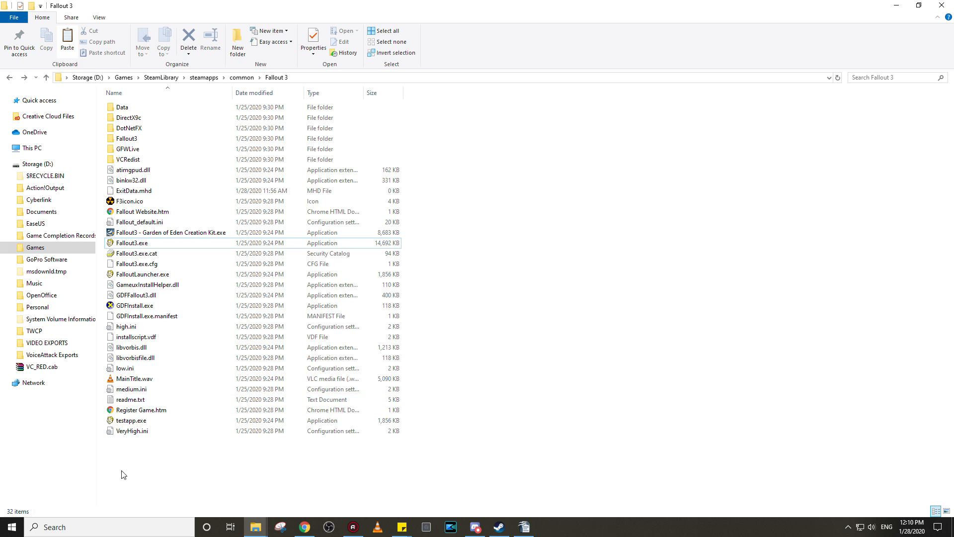
right_click(125, 483)
left_click(148, 375)
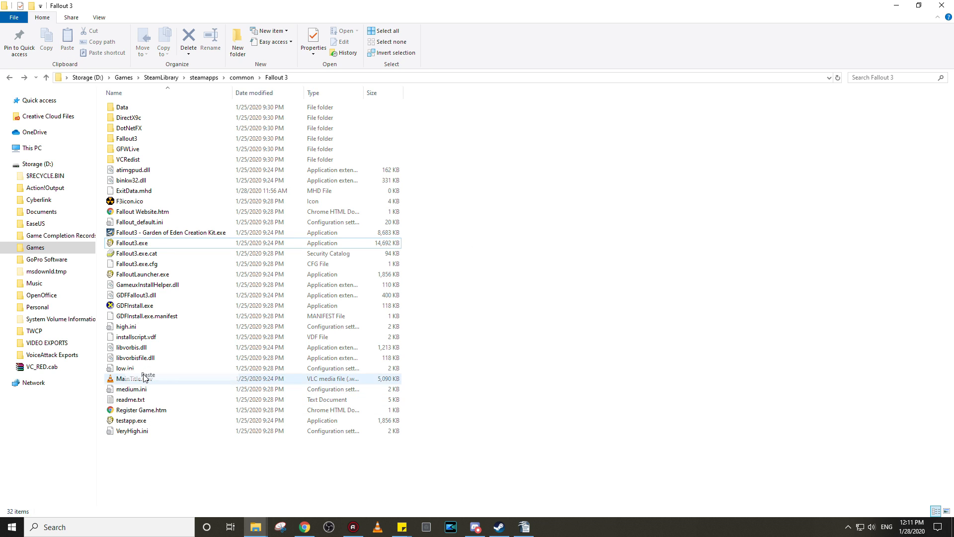
left_click(131, 452)
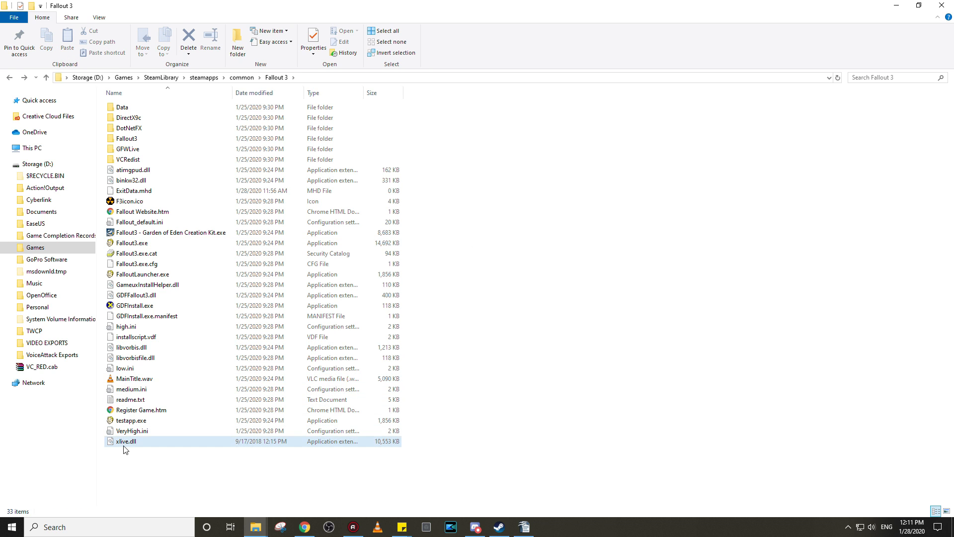
Enable compatibility mode in the properties of Fallout3.exe, choose a Windows version for it, and apply the setting
left_click(144, 246)
left_click(559, 363)
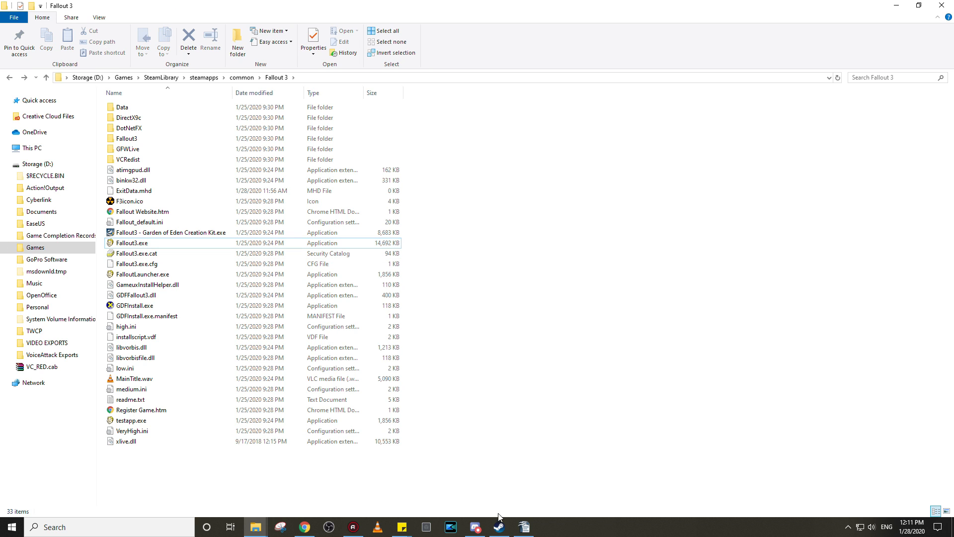
left_click(128, 245)
right_click(128, 246)
left_click(166, 490)
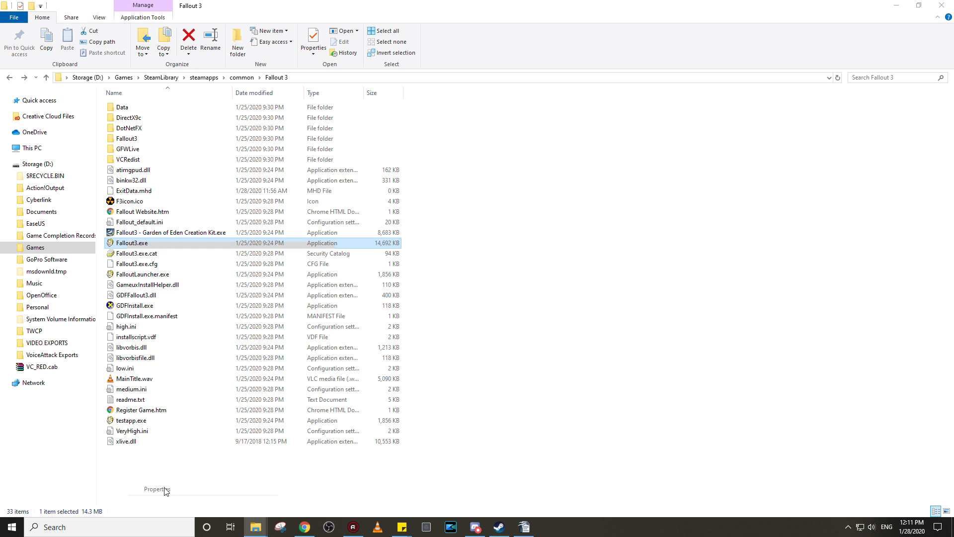
left_click(201, 282)
left_click_drag(206, 253, 235, 175)
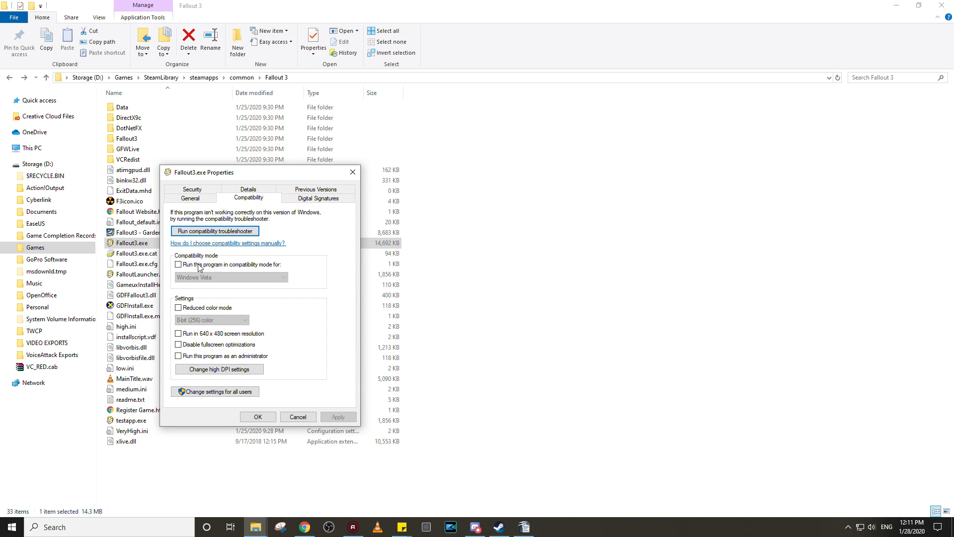
left_click(179, 266)
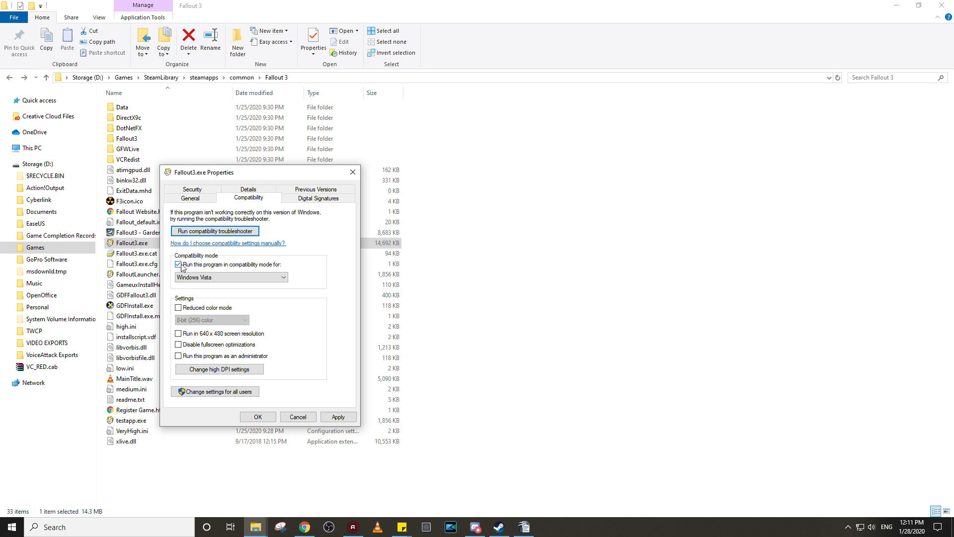
left_click(277, 272)
left_click(204, 331)
left_click(338, 417)
left_click(258, 417)
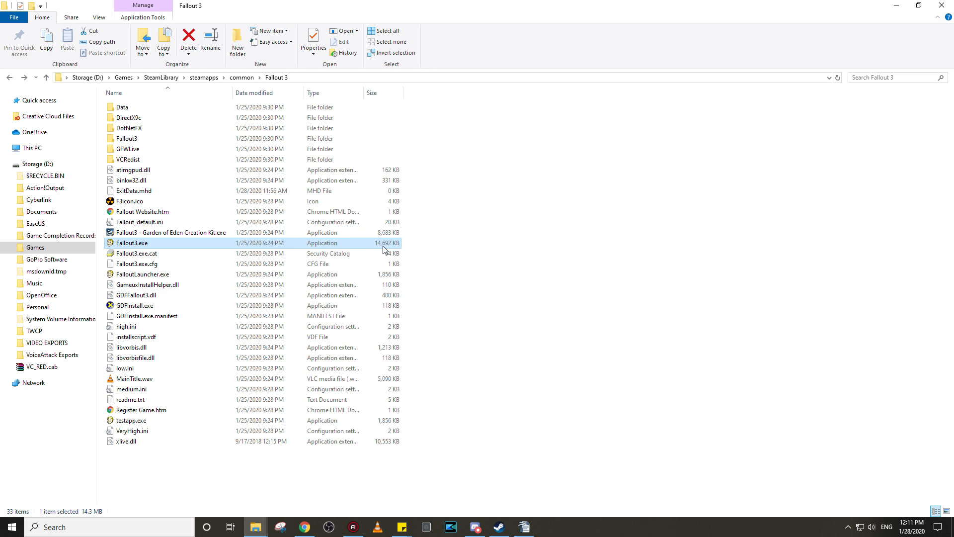
Switch to Steam, launch Fallout 3 from the library and open the options of its launcher
left_click(501, 529)
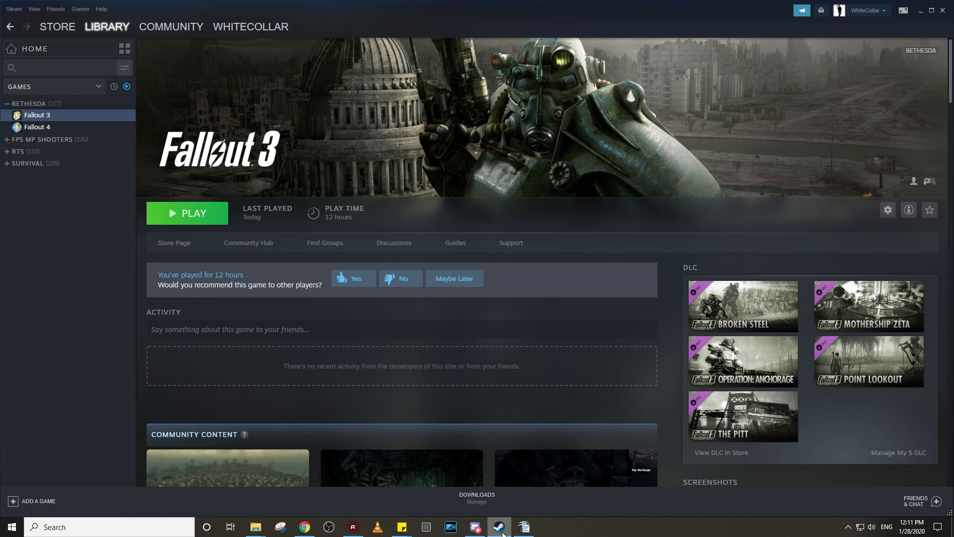
left_click(219, 218)
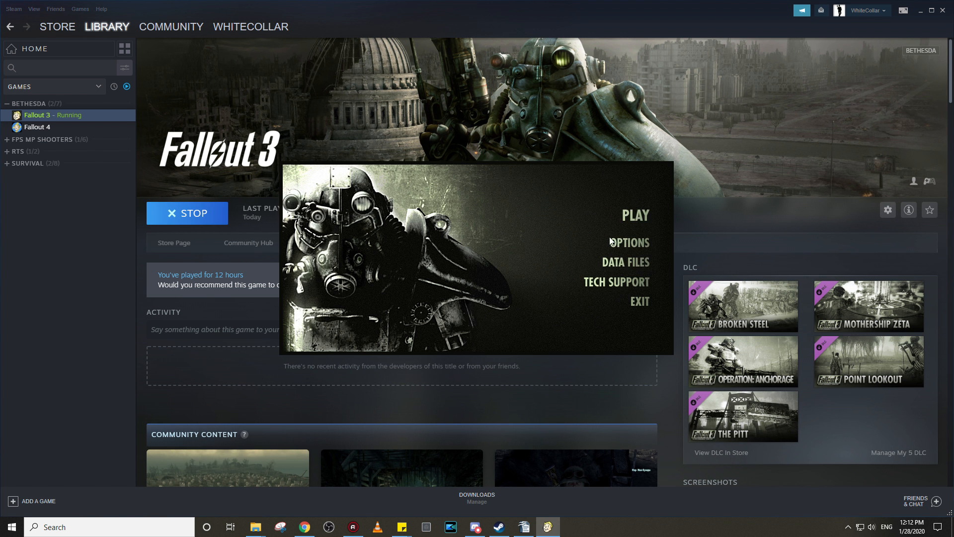
left_click(625, 242)
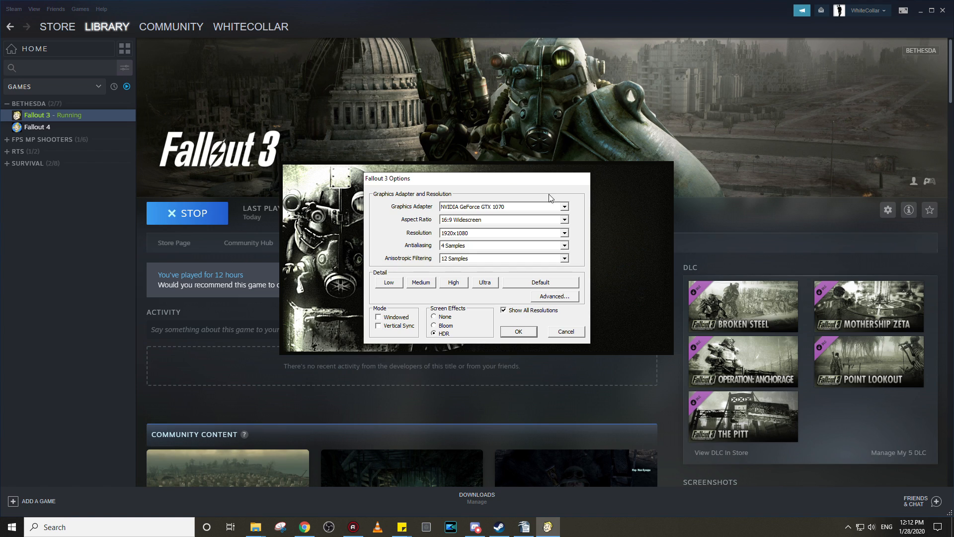
left_click_drag(435, 179, 429, 181)
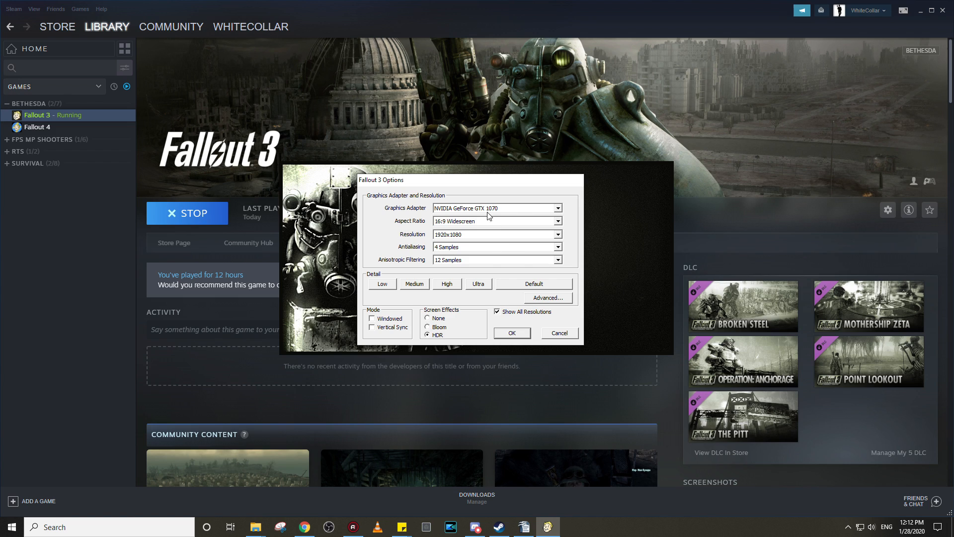
Enable Windowed and Vertical Sync with a 1920x1080 resolution, save the options, and start the game with User Account Control permission
left_click(372, 320)
left_click(372, 328)
left_click(559, 234)
left_click(456, 261)
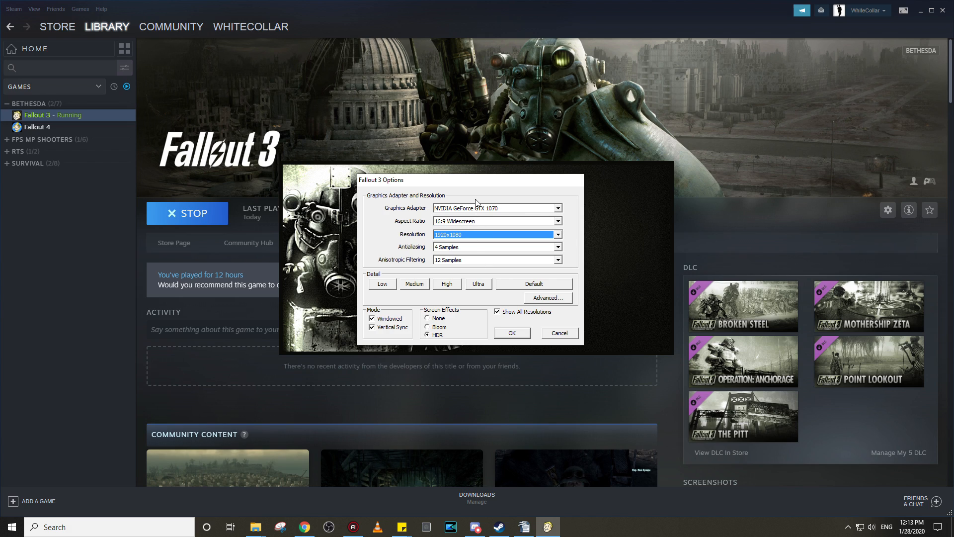
left_click(527, 330)
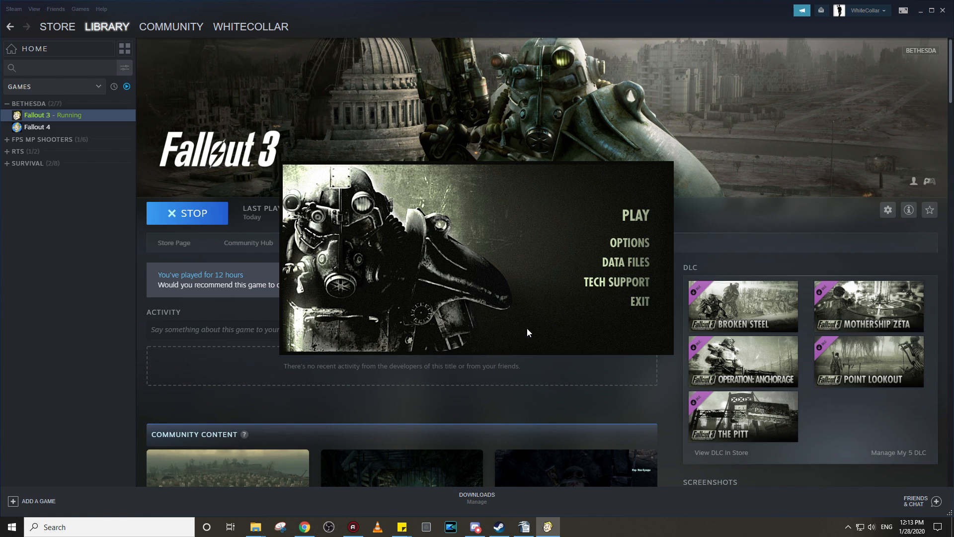
left_click(641, 220)
left_click(424, 329)
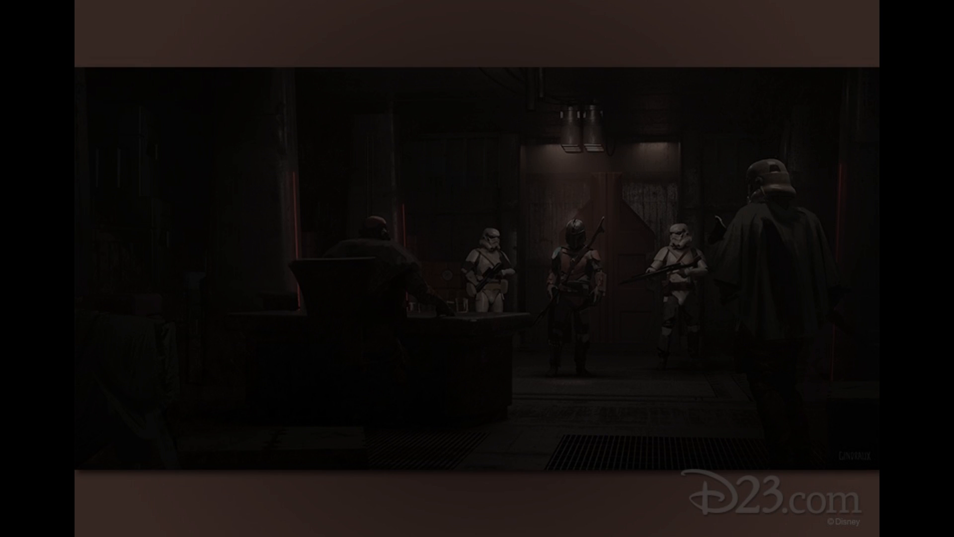
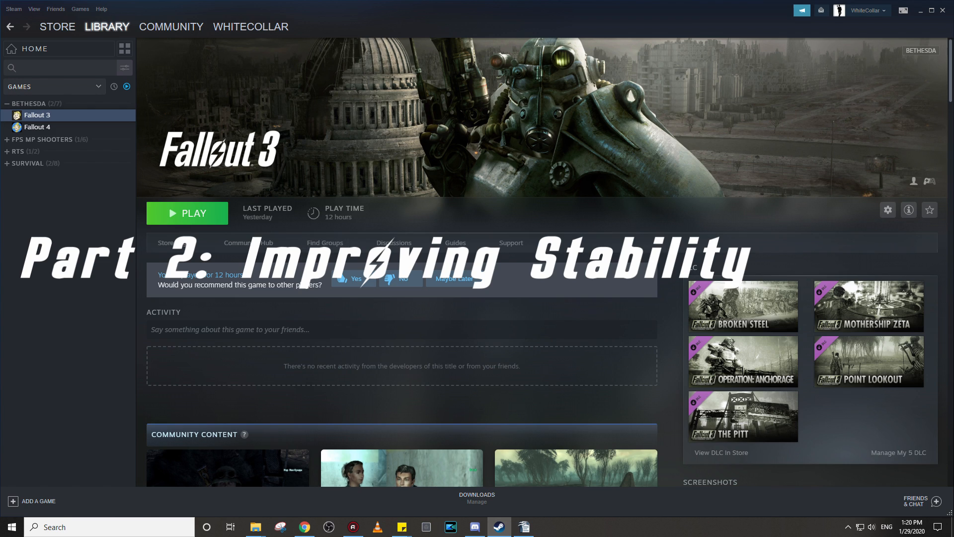
Switch to Chrome and download the stable FOSE archive fose_v1_2_beta2.7z from fose.silverlock.org
left_click(304, 526)
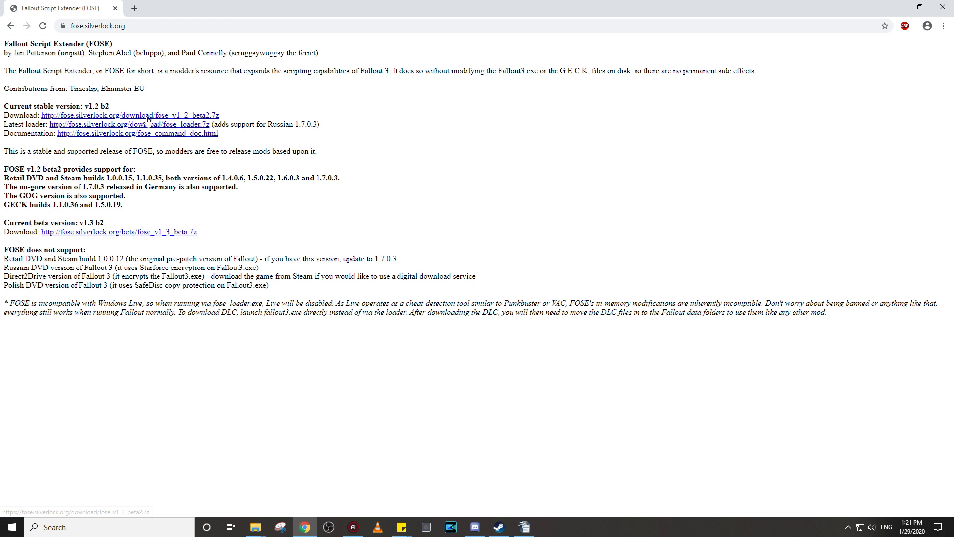
left_click(63, 119)
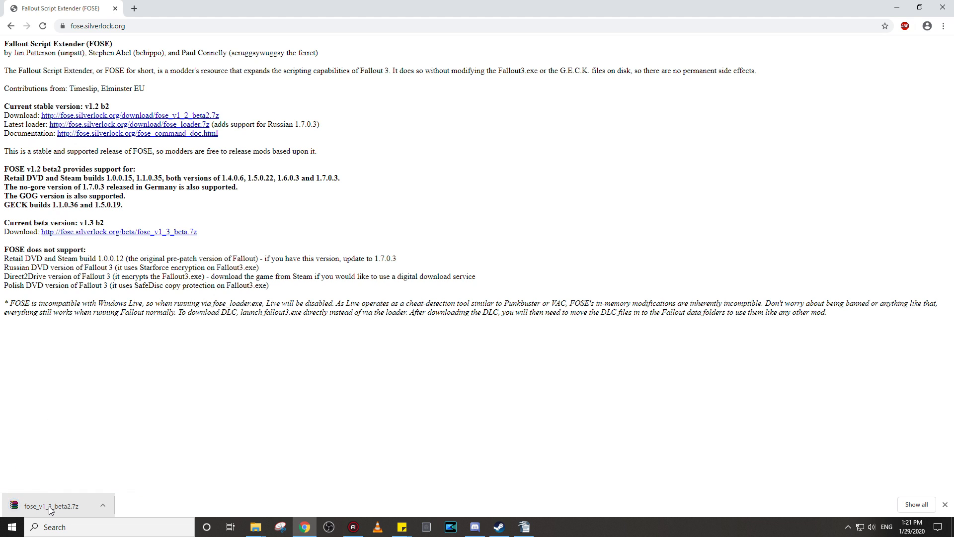
Extract fose_v1_2_beta2.7z in place in the Downloads folder of File Explorer and delete the archive
left_click(255, 527)
left_click(270, 483)
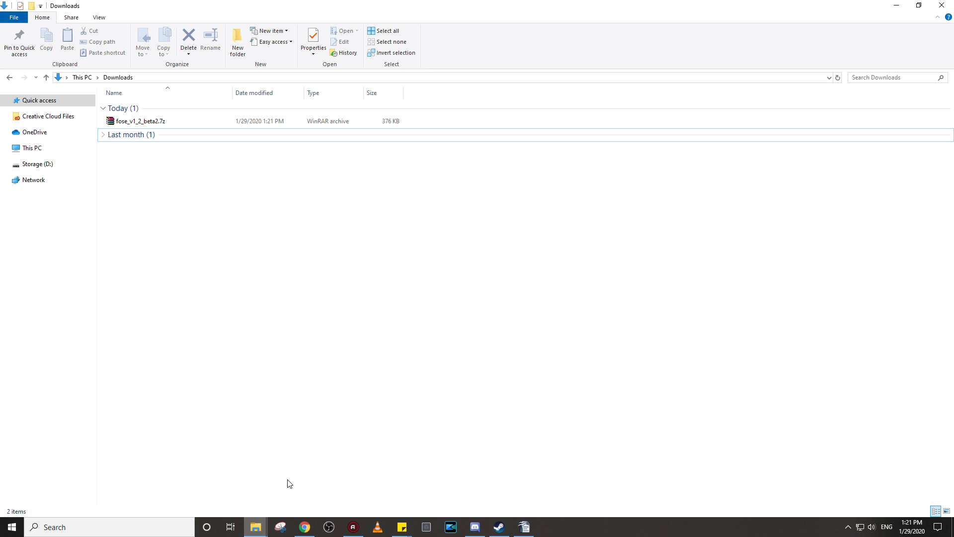
left_click(155, 123)
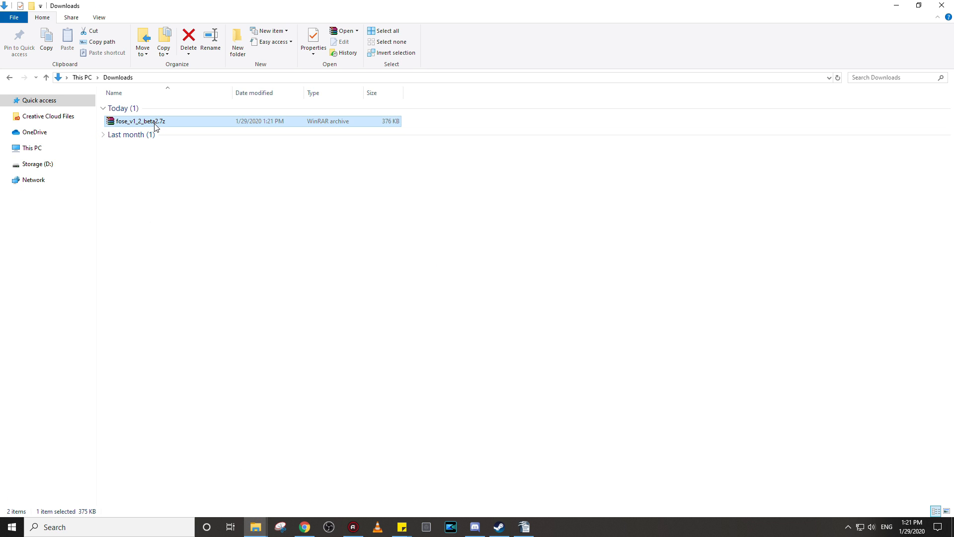
right_click(158, 126)
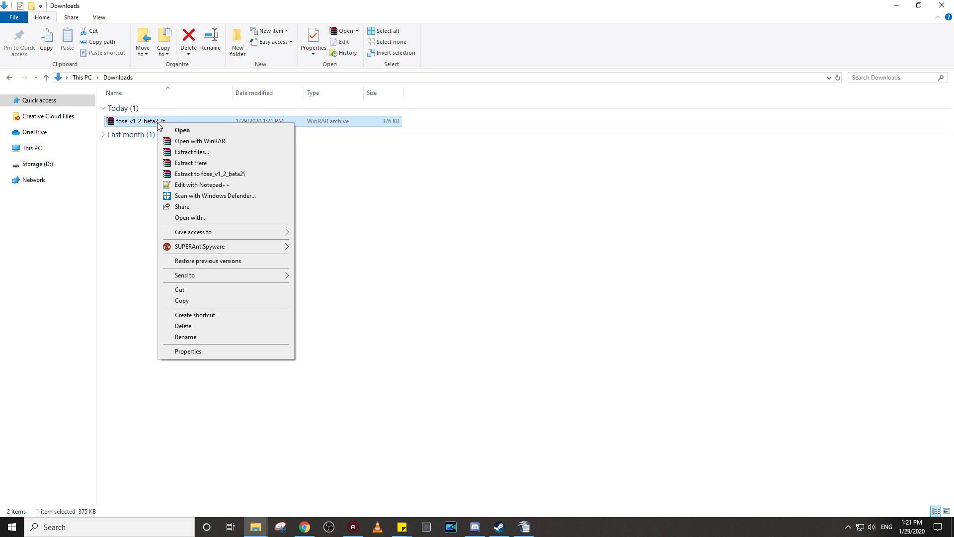
left_click(193, 164)
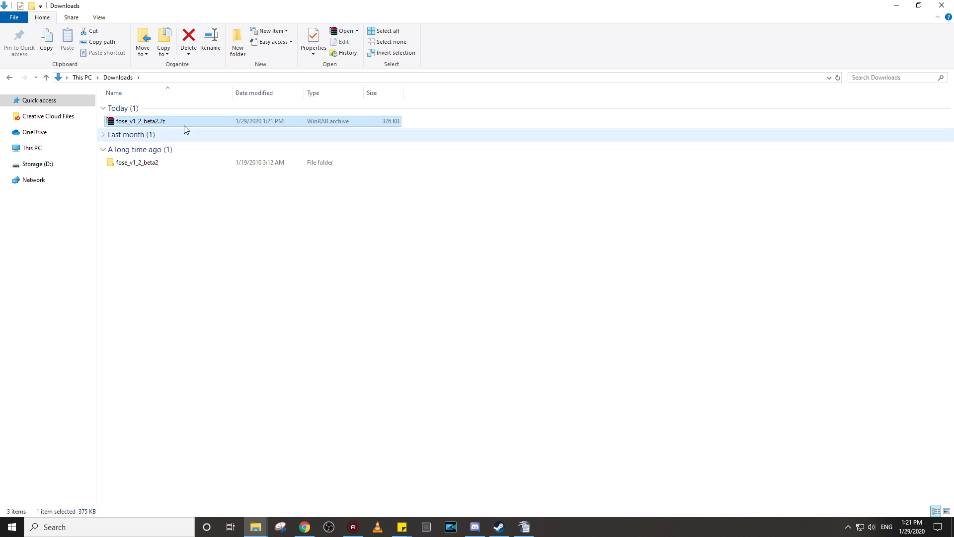
key("Delete")
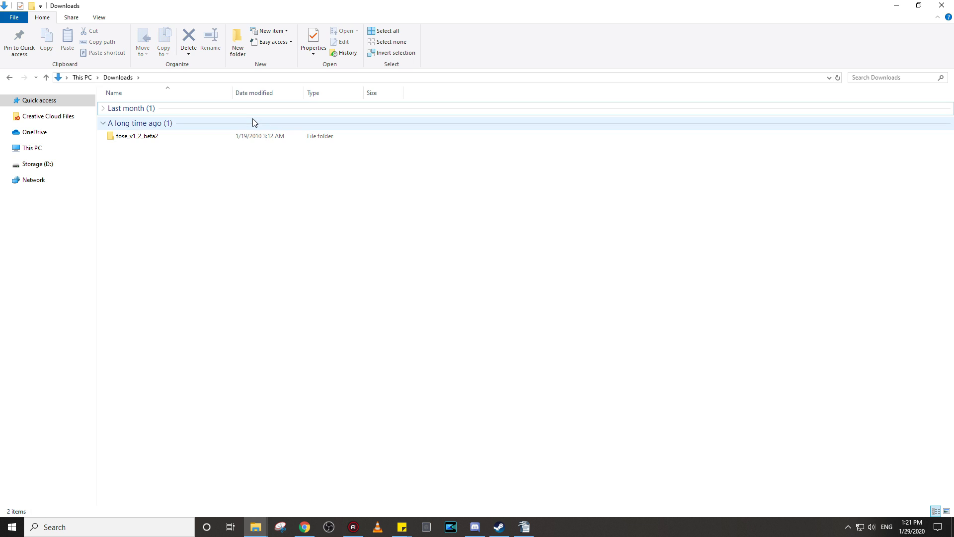
Move all contents of the extracted fose_v1_2_beta2 folder into the Fallout 3 installation folder by cutting and pasting them
left_click(263, 142)
double_click(264, 142)
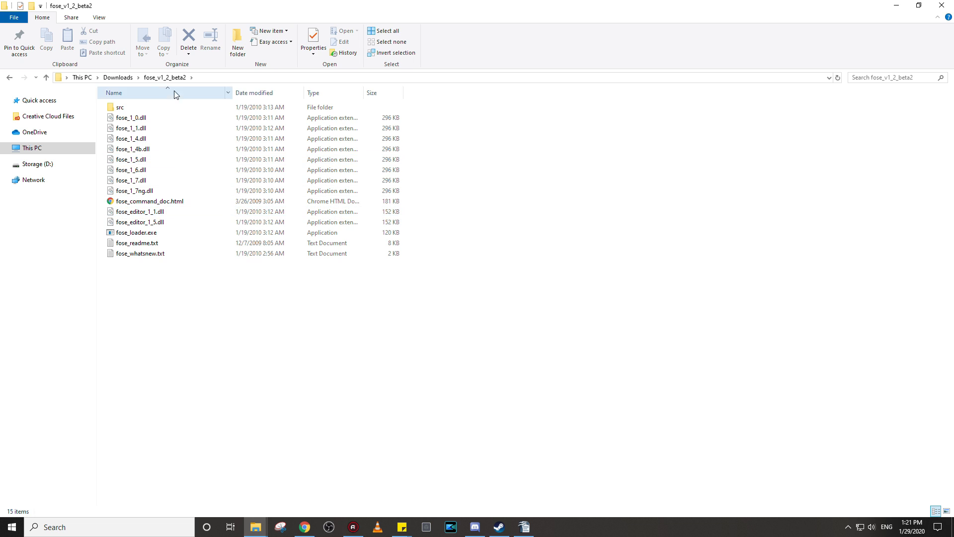
left_click_drag(154, 280, 155, 101)
right_click(291, 202)
left_click(316, 344)
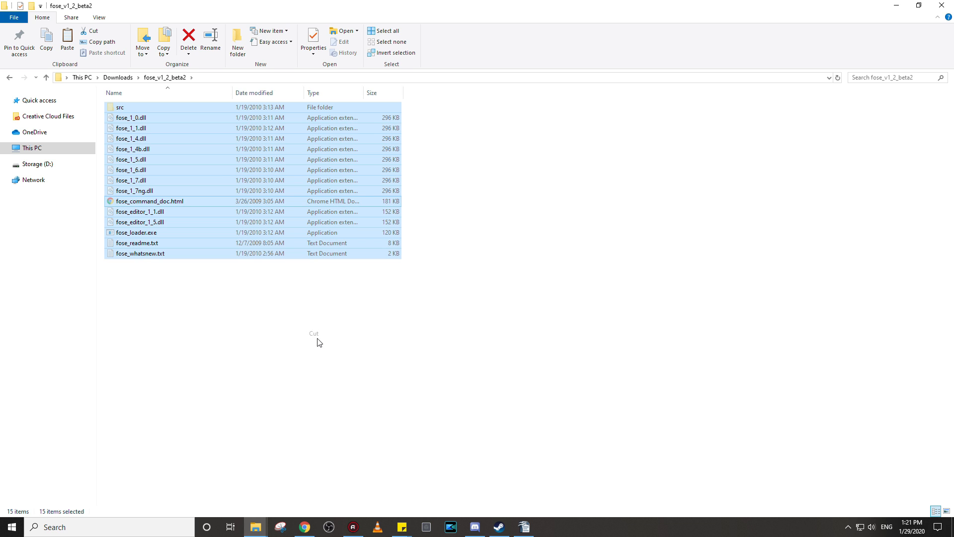
left_click(255, 520)
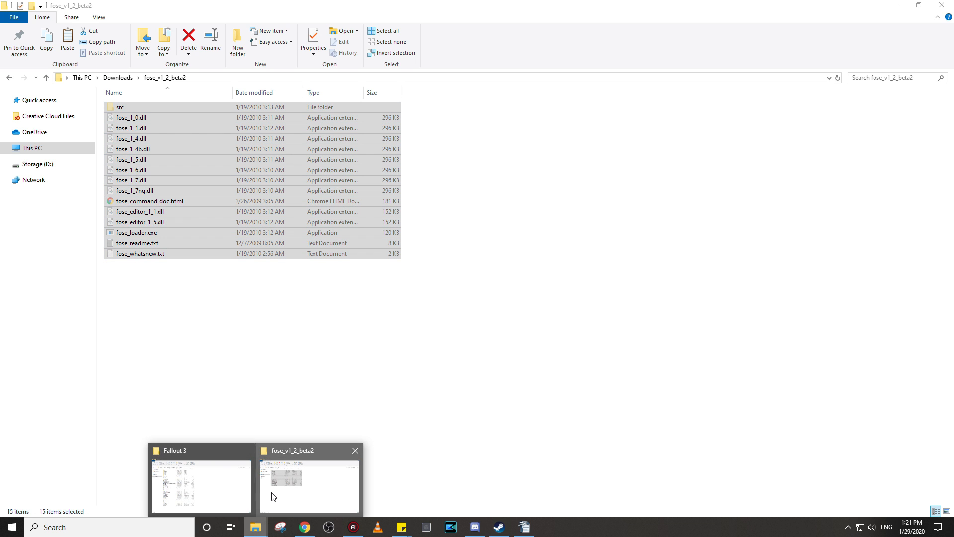
left_click(230, 492)
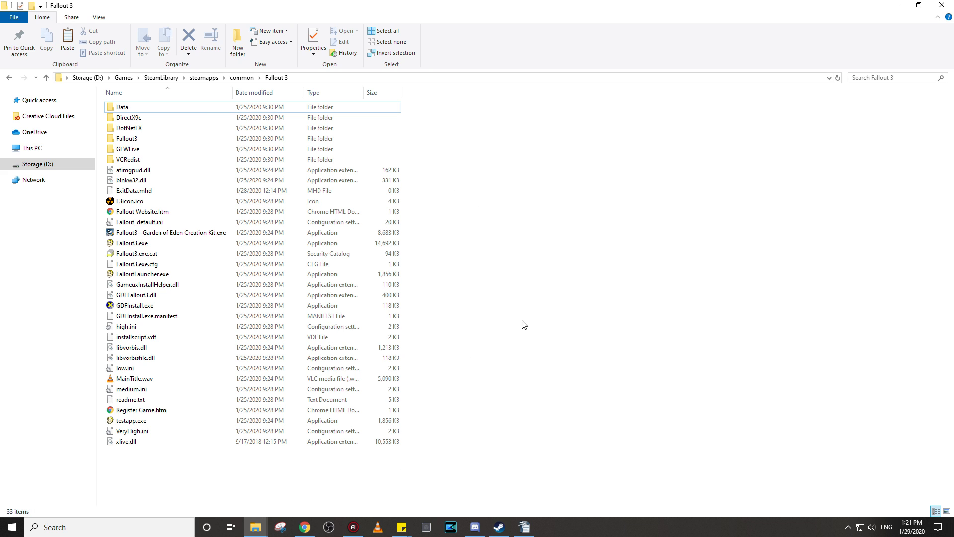
right_click(296, 472)
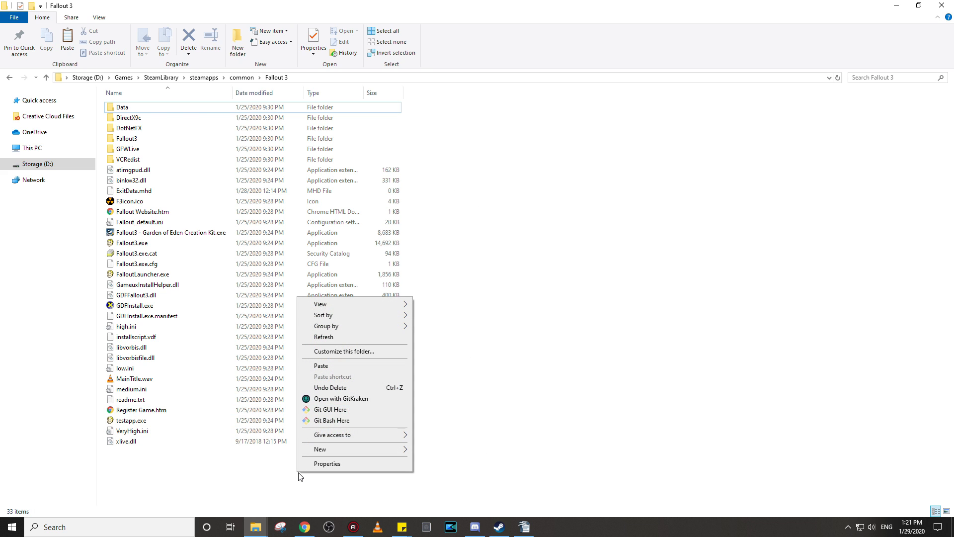
left_click(334, 367)
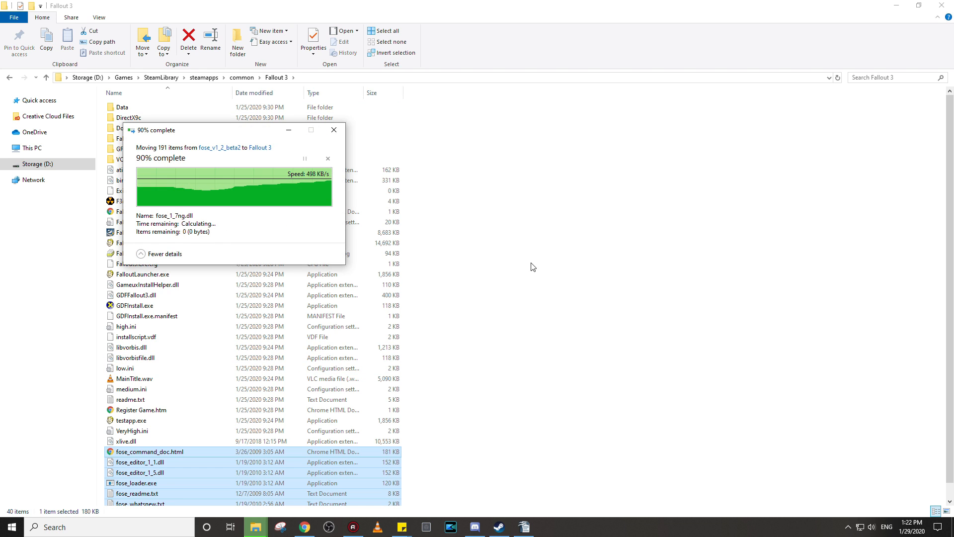
Try to run fose_loader.exe from the Fallout 3 folder and dismiss the FOSE Loader message
left_click(485, 208)
scroll(484, 208, "down", 1)
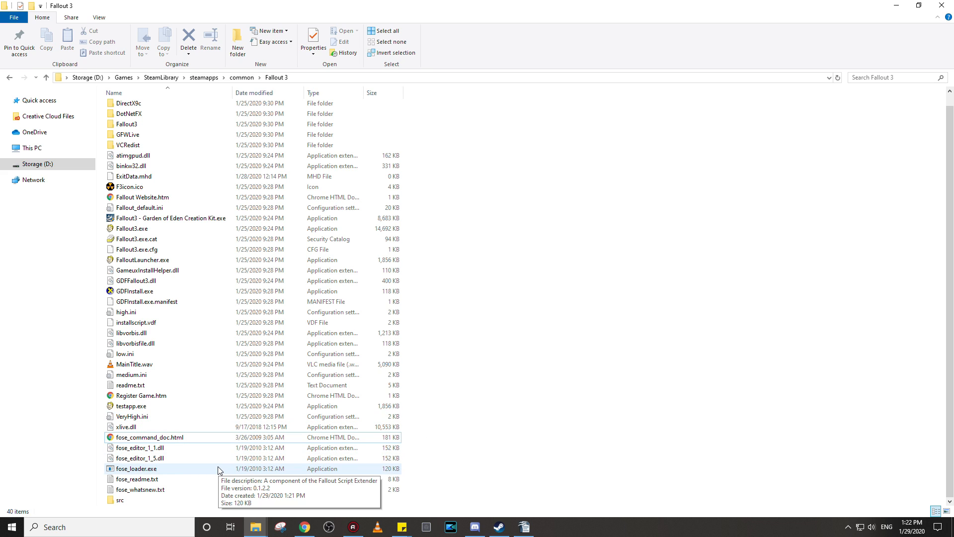
left_click(153, 471)
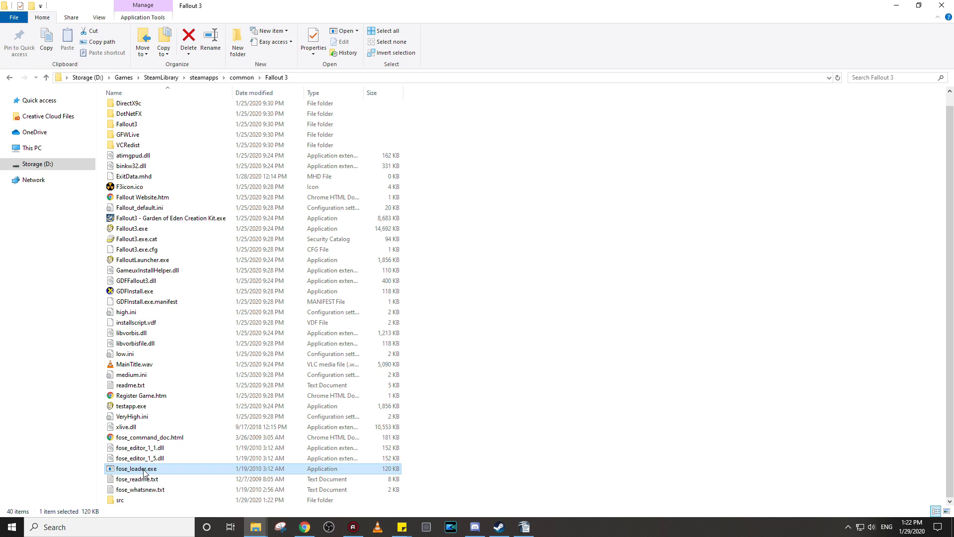
double_click(178, 469)
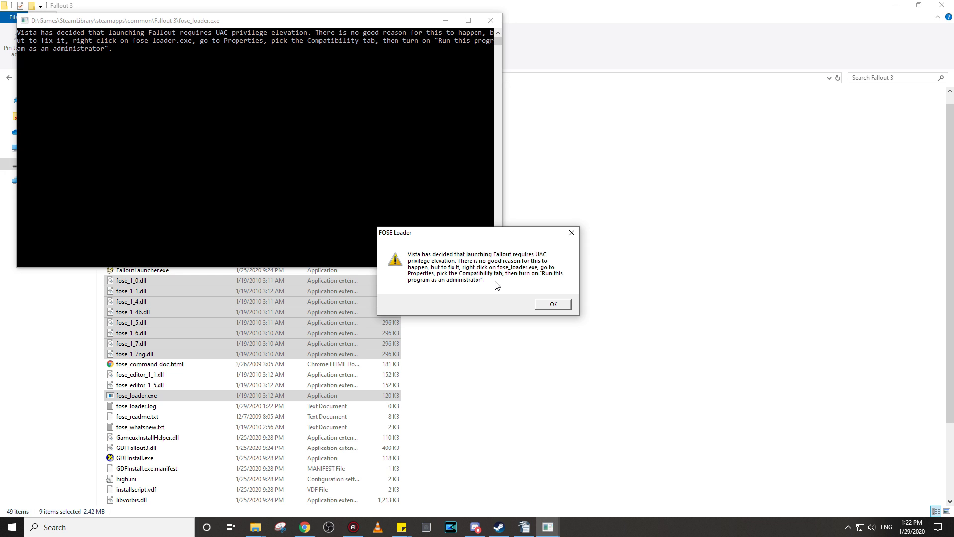
left_click(537, 304)
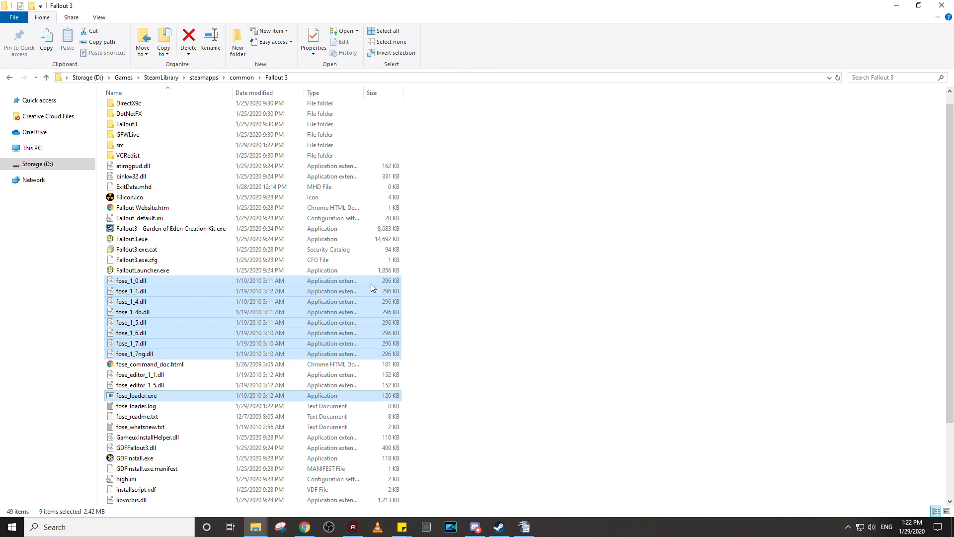
left_click(466, 312)
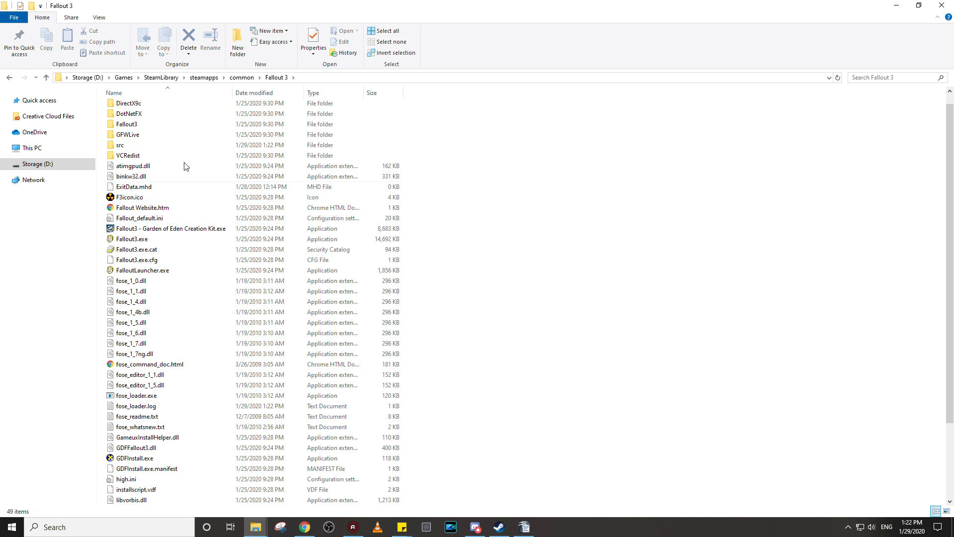
Set fose_loader.exe to run as an administrator in its compatibility properties and apply the setting
left_click(147, 396)
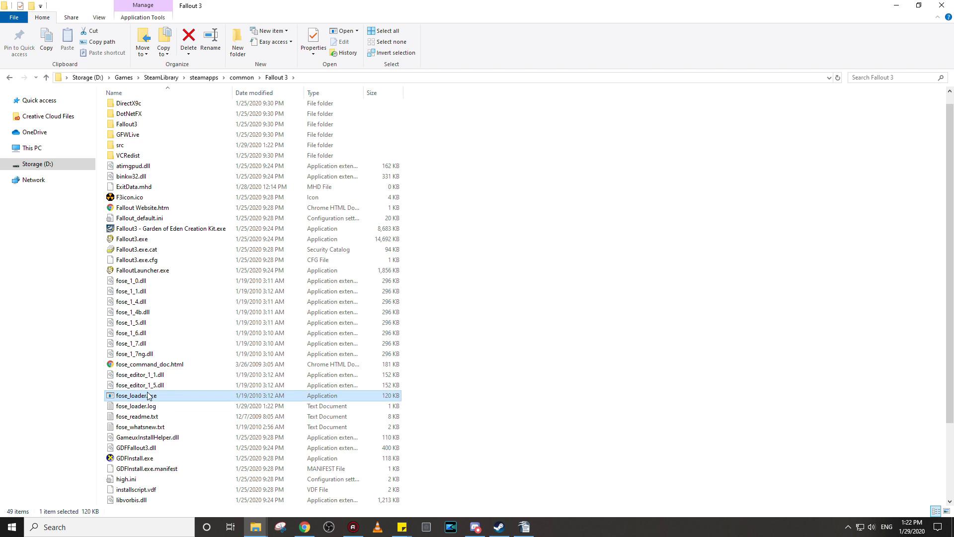
right_click(148, 395)
left_click(193, 386)
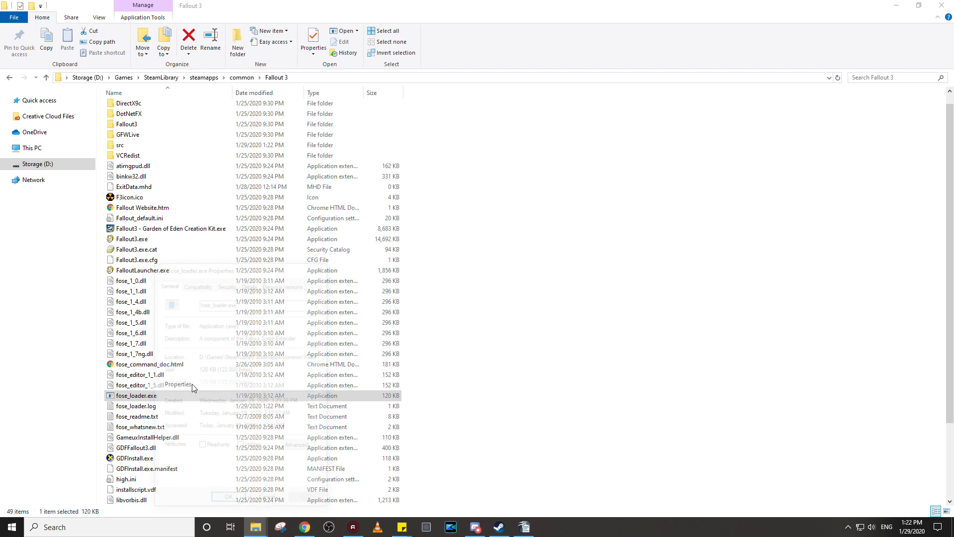
left_click(197, 285)
left_click(197, 442)
left_click(308, 501)
left_click(229, 502)
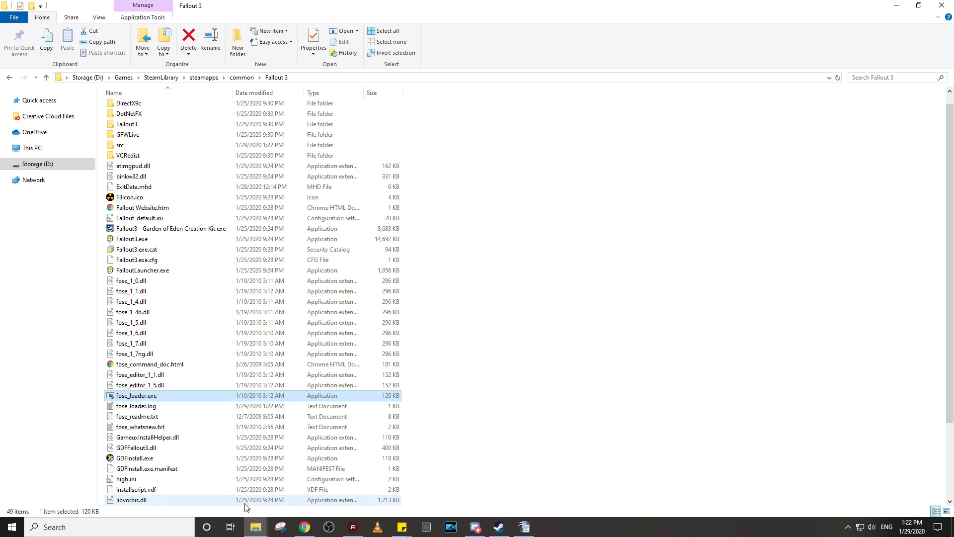
Run fose_loader.exe and allow it through User Account Control to start Fallout 3
left_click(473, 377)
double_click(200, 395)
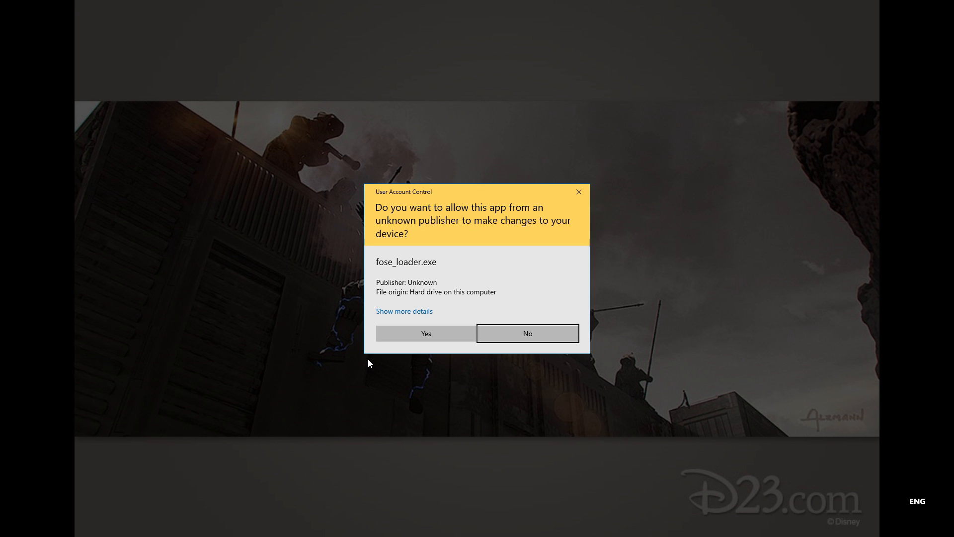
left_click(418, 332)
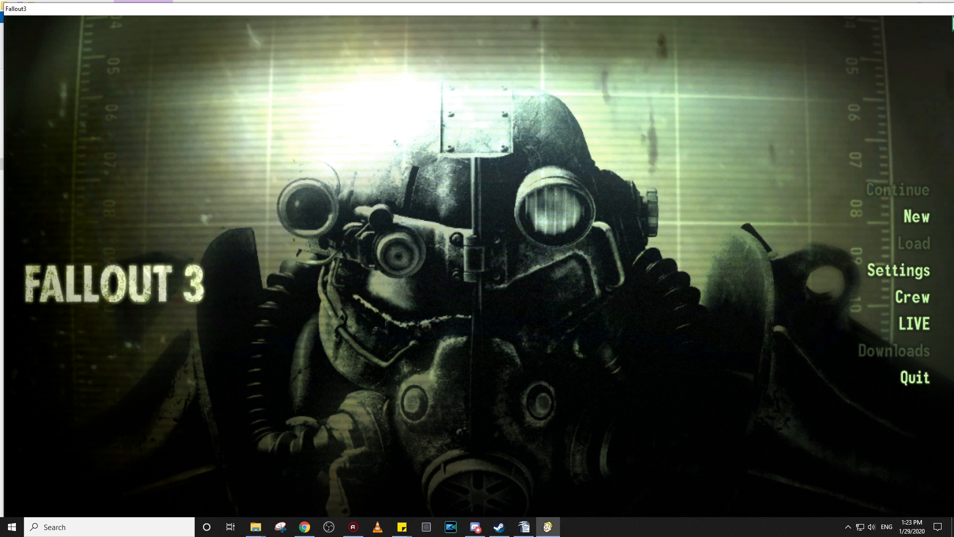
Quit Fallout 3 from its main menu and report to the Program Compatibility Assistant that the program worked correctly
left_click(919, 383)
left_click(795, 379)
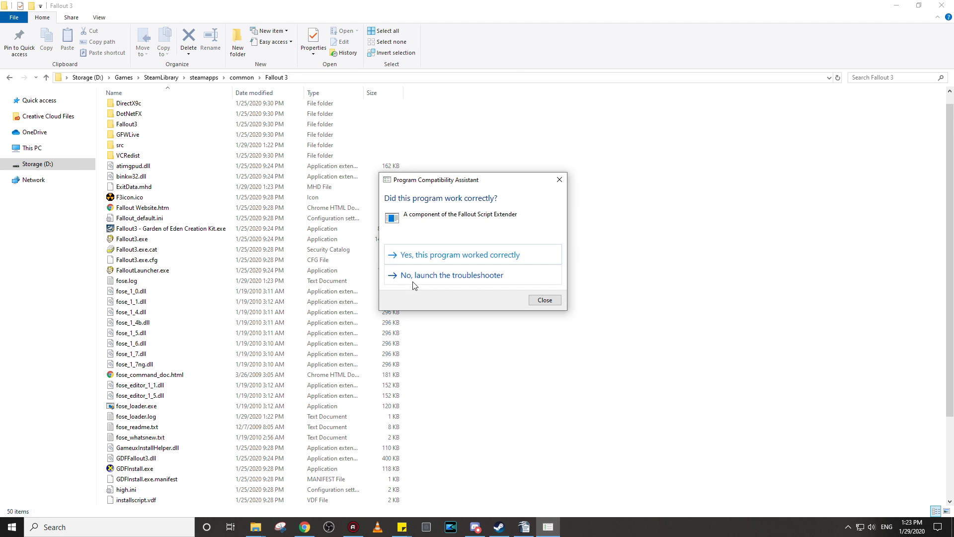
left_click(458, 261)
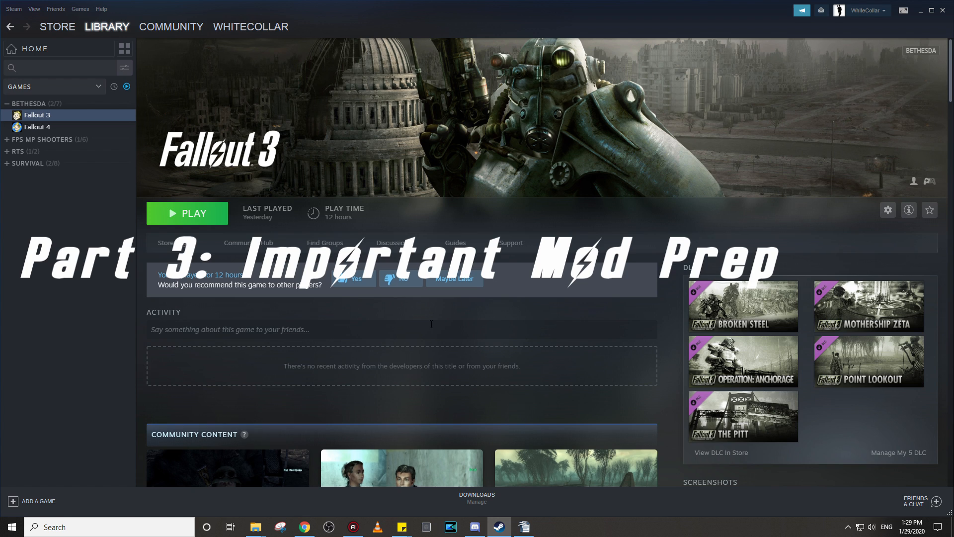
Switch to Chrome and examine the ArchiveInvalidation Invalidated mod's description and important notes on Nexus Mods
left_click(304, 528)
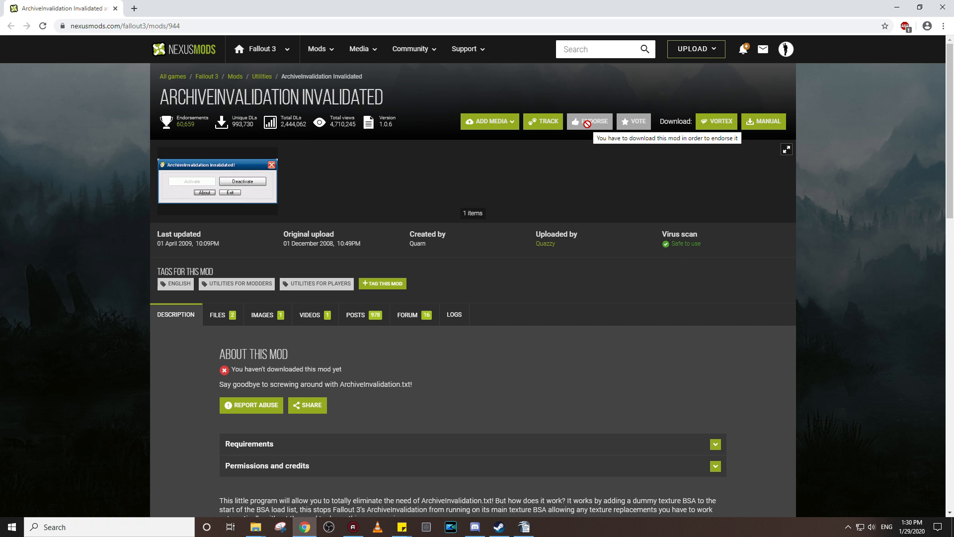
scroll(470, 274, "down", 2)
scroll(470, 274, "down", 2)
scroll(482, 273, "up", 2)
scroll(492, 279, "down", 1)
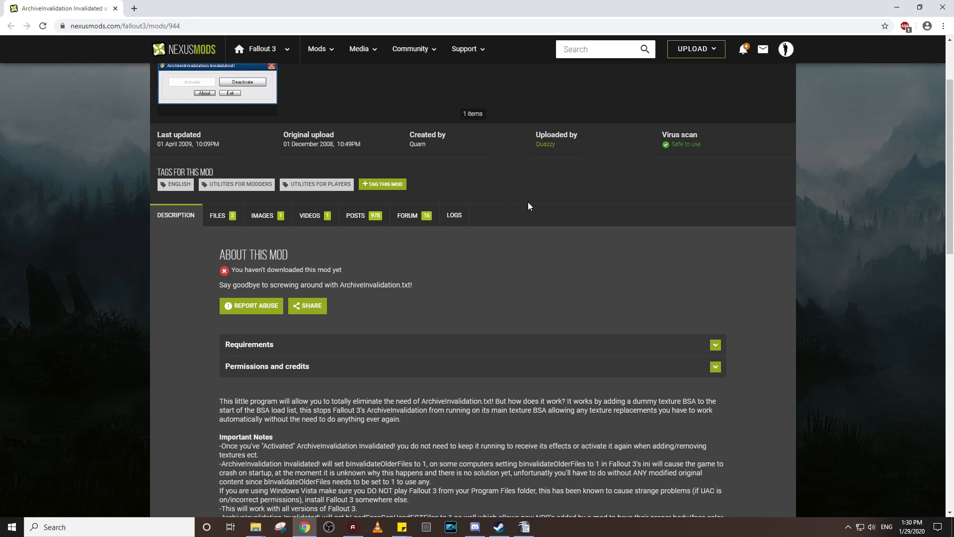
scroll(527, 203, "down", 5)
scroll(459, 225, "up", 1)
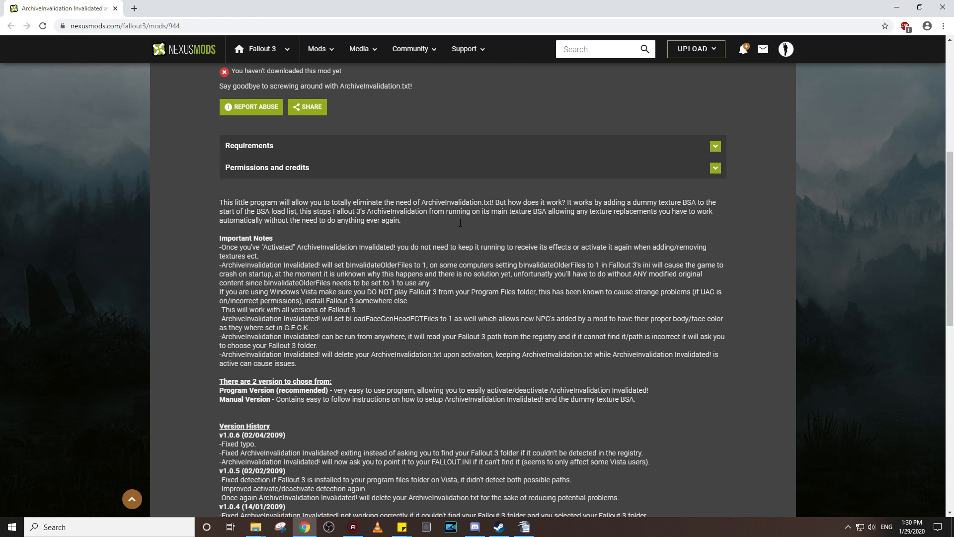
scroll(430, 314, "down", 1)
scroll(439, 302, "up", 1)
scroll(440, 323, "up", 6)
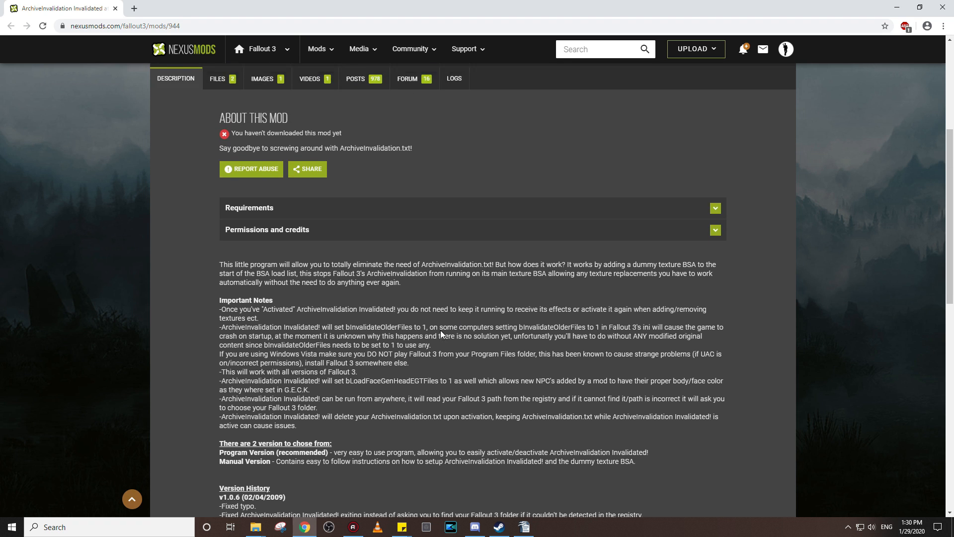
scroll(513, 377, "down", 3)
scroll(512, 376, "up", 3)
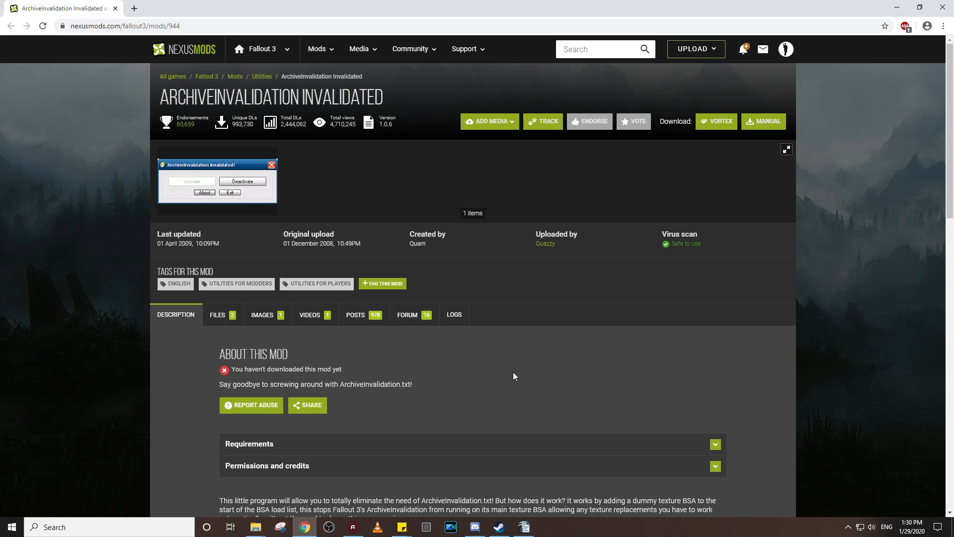
scroll(513, 374, "down", 4)
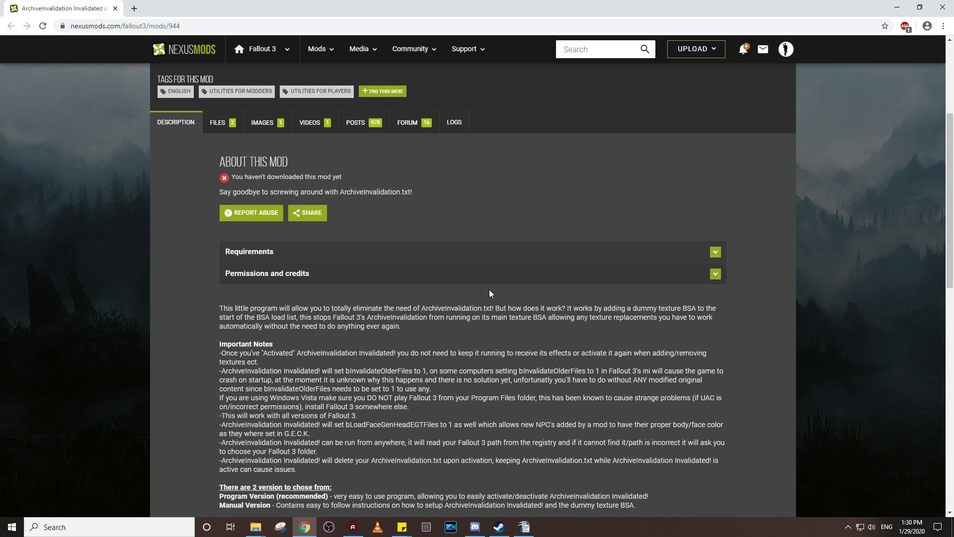
scroll(489, 290, "up", 3)
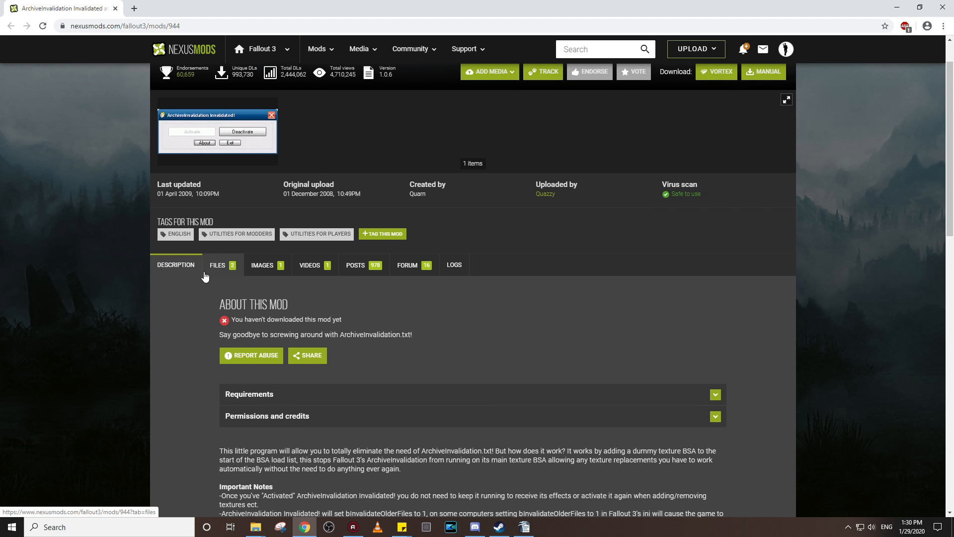
Manually download the mod's main file "Program Version - Recommended", version 1.0.6, using the free slow download
left_click(220, 269)
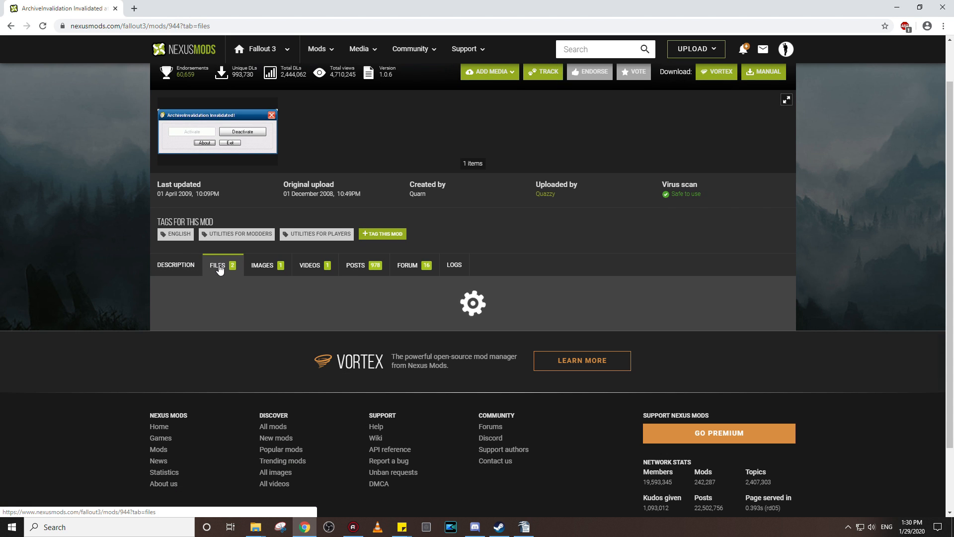
scroll(351, 334, "down", 3)
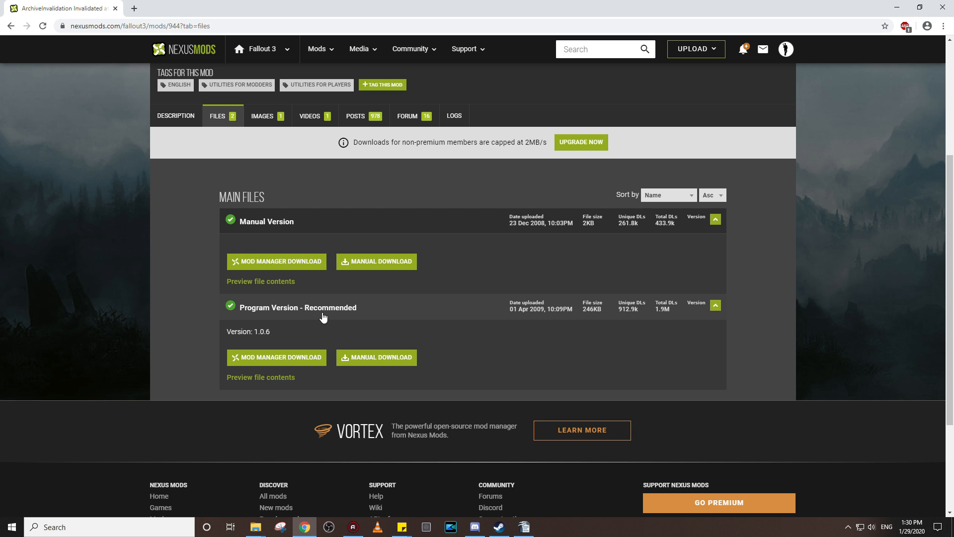
scroll(323, 313, "down", 1)
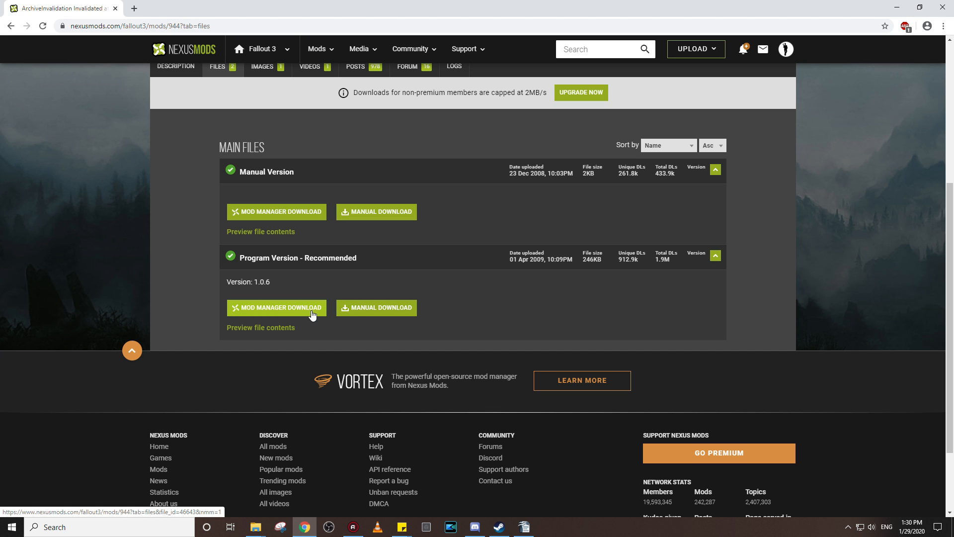
scroll(312, 271, "up", 2)
scroll(313, 271, "down", 1)
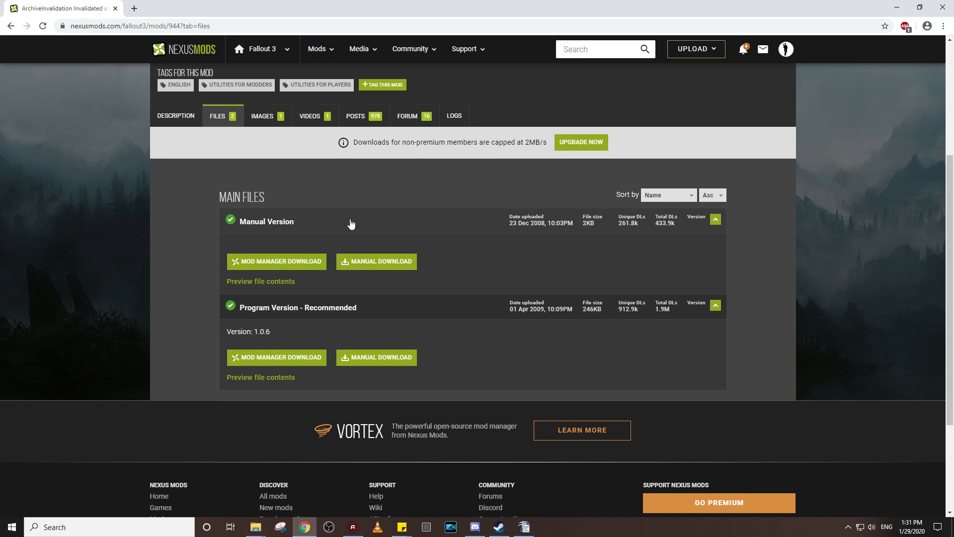
scroll(338, 302, "down", 1)
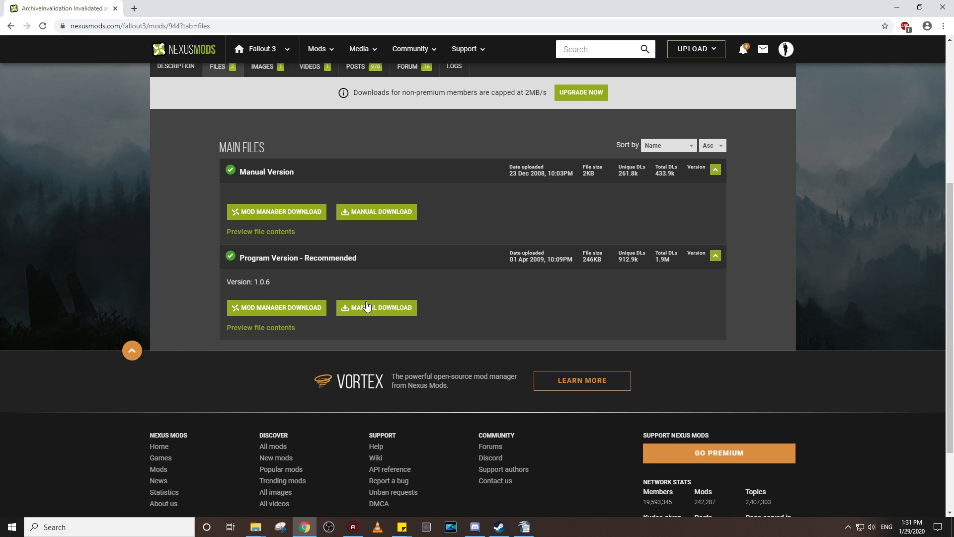
left_click(387, 310)
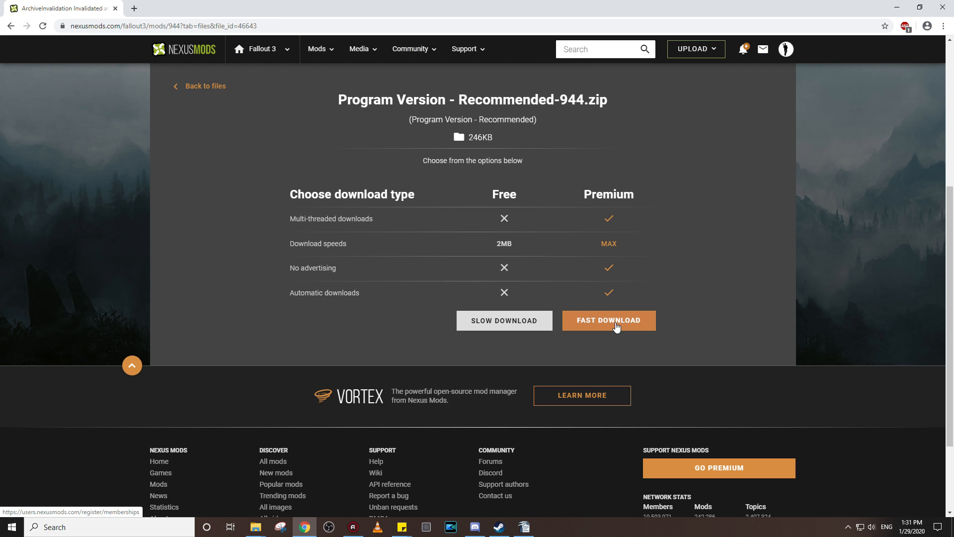
left_click(515, 326)
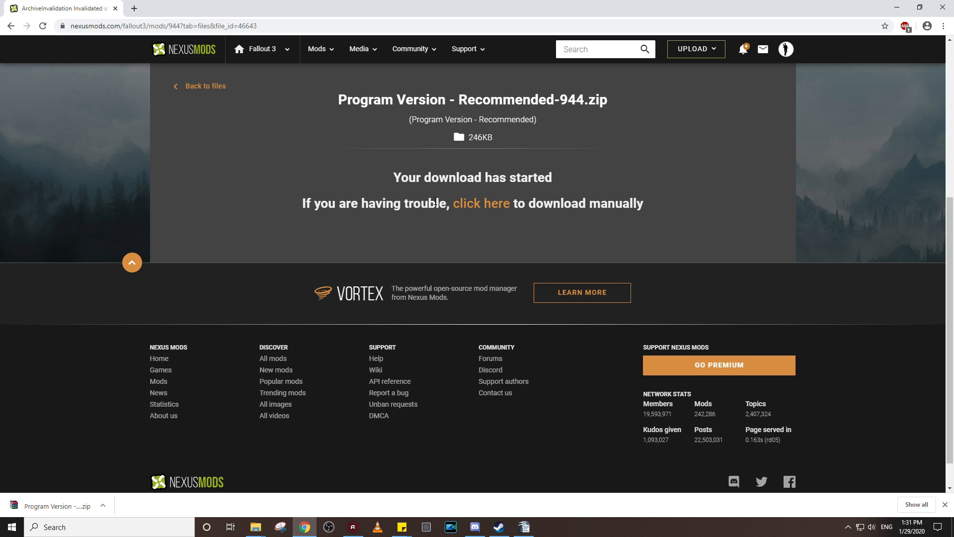
Extract Program Version - Recommended-944.zip directly into the Downloads folder and widen the Name column to show the full file names
mouse_move(256, 527)
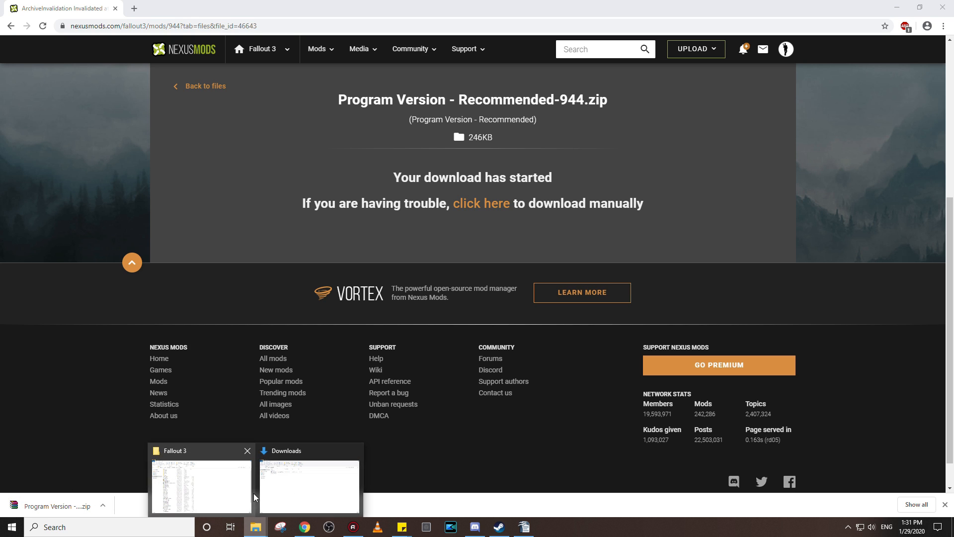
left_click(286, 491)
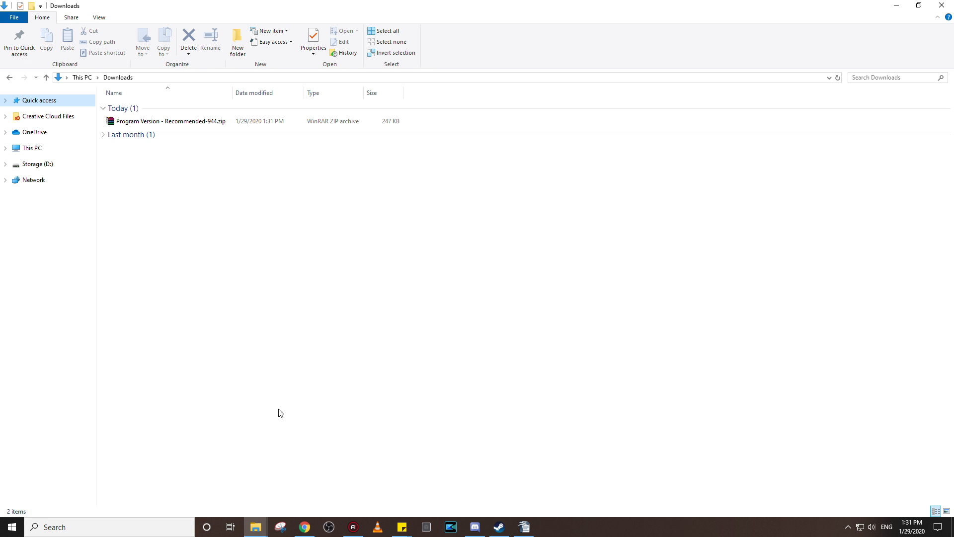
right_click(198, 126)
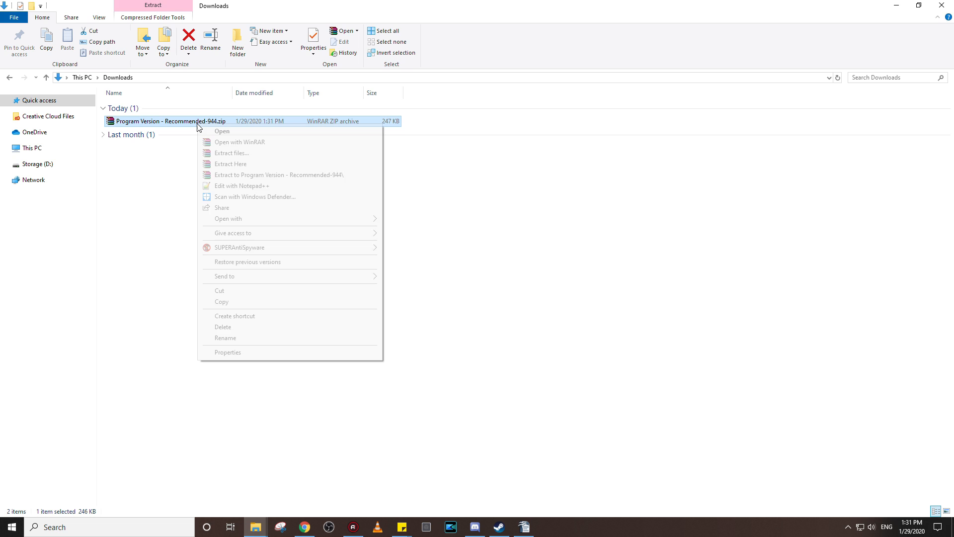
left_click(251, 164)
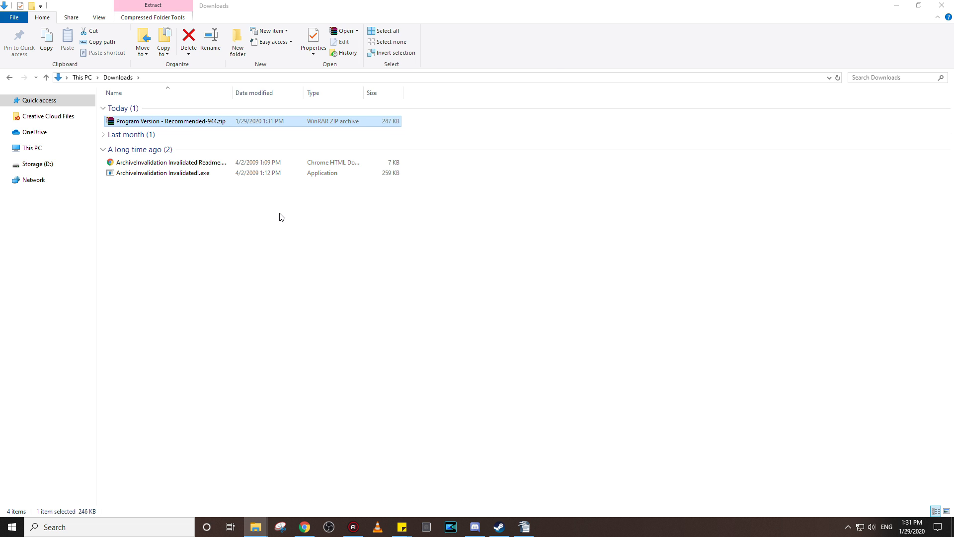
left_click(203, 214)
left_click_drag(232, 93, 328, 110)
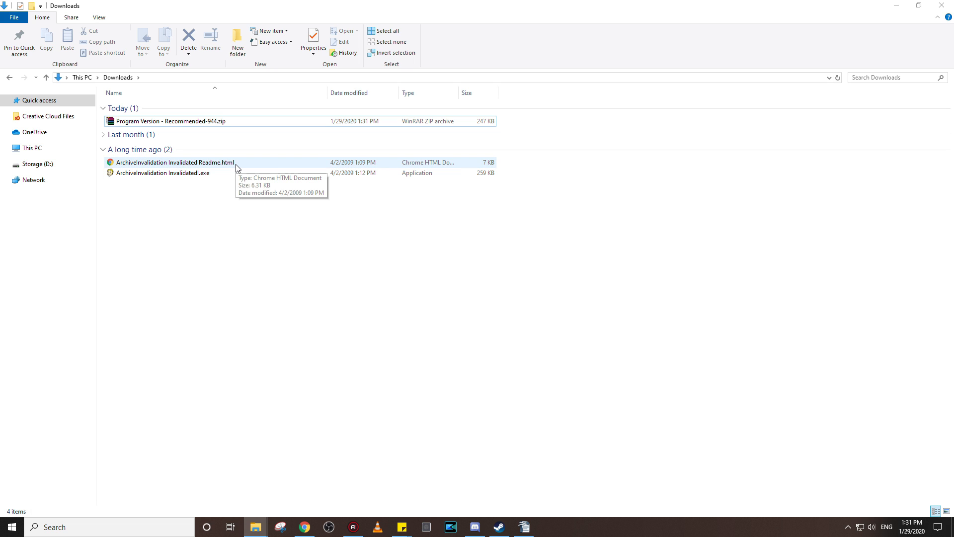
Run ArchiveInvalidation Invalidated!.exe from Downloads, activate the invalidation and exit the program
double_click(200, 178)
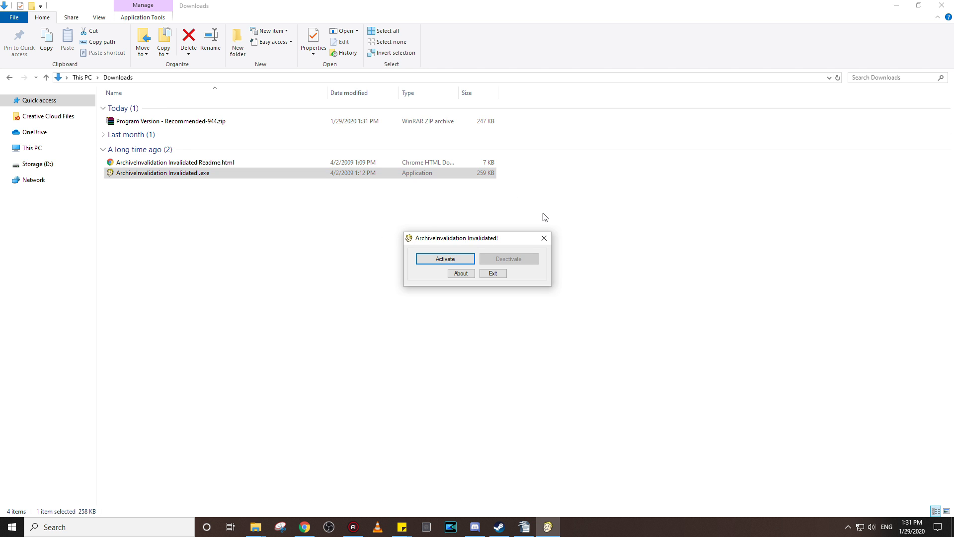
left_click(468, 262)
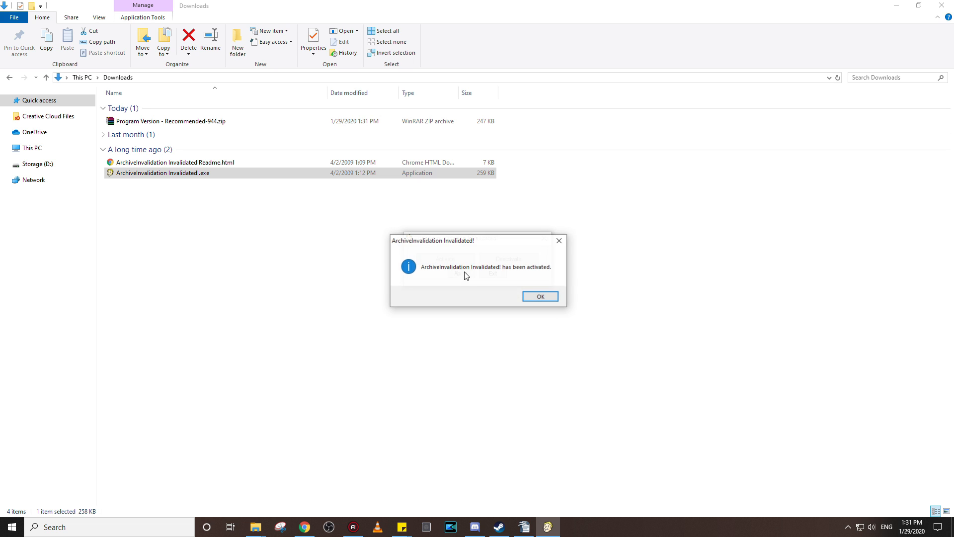
left_click(541, 298)
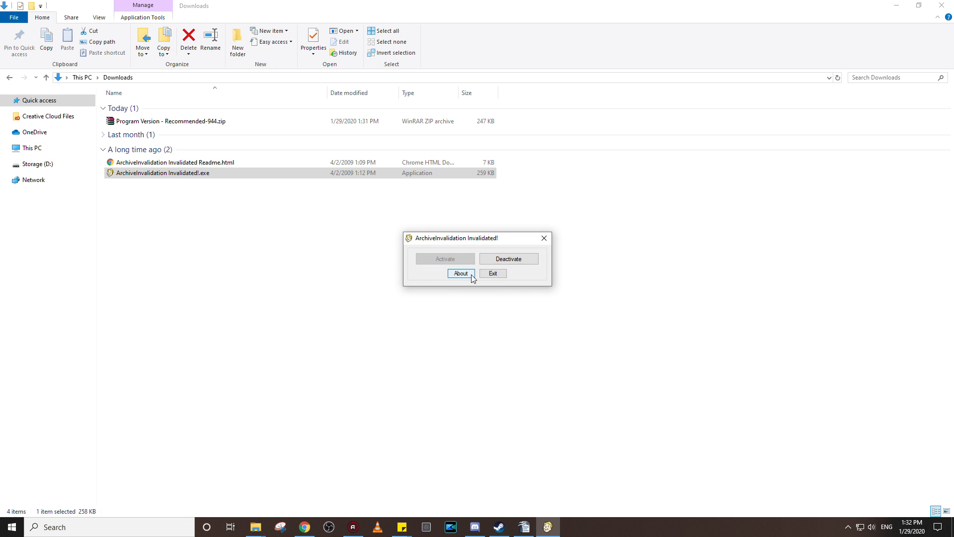
left_click(493, 274)
left_click(292, 228)
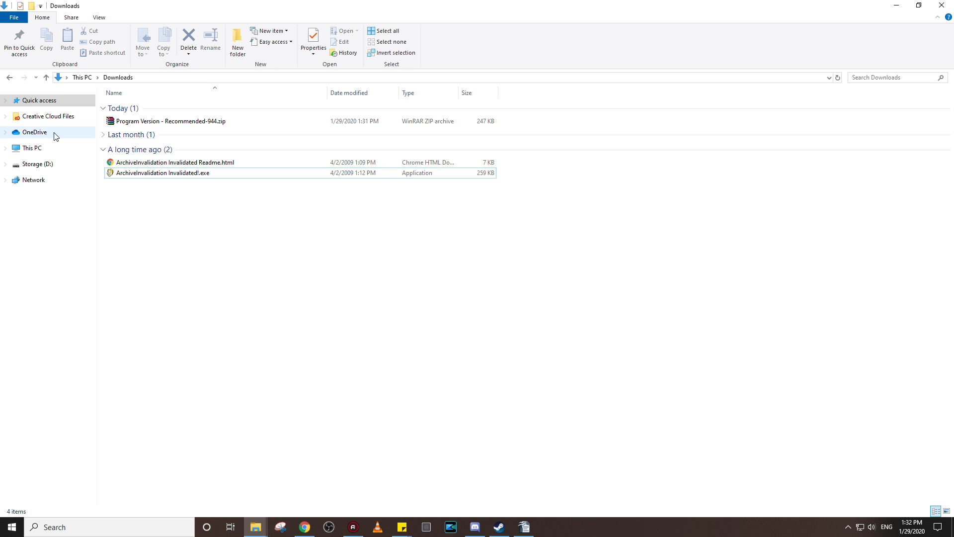
Open the Data folder inside the Fallout 3 game folder and locate ArchiveInvalidationInvalidated!.bsa
left_click(257, 530)
left_click(209, 482)
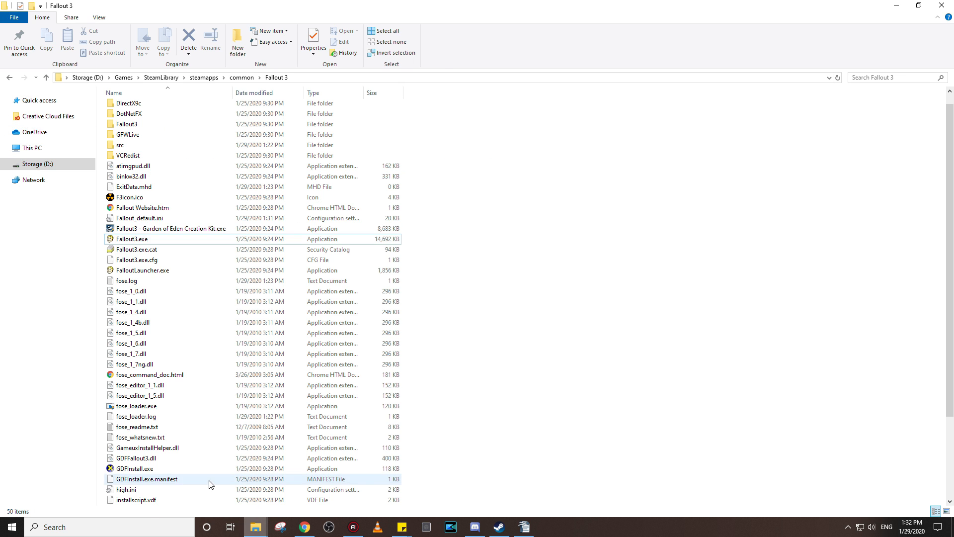
scroll(220, 240, "up", 2)
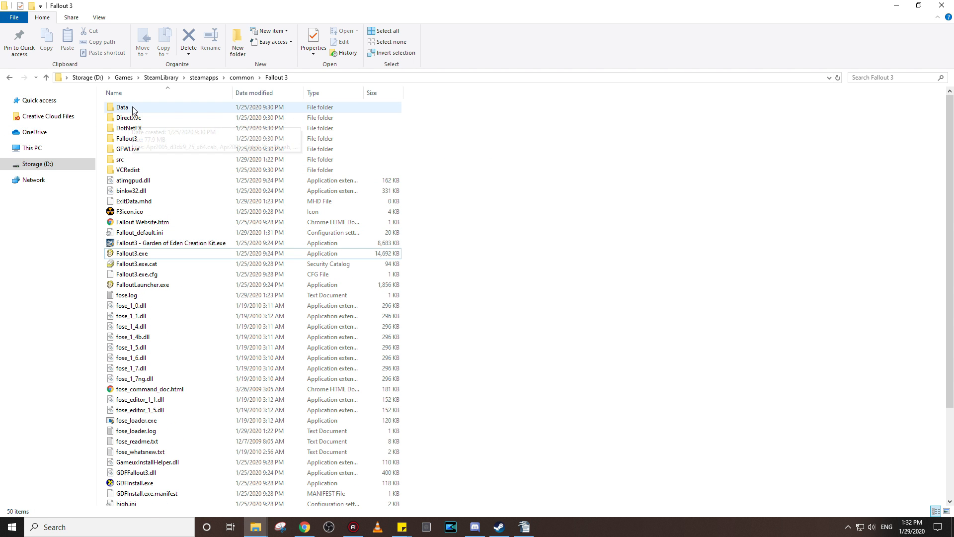
scroll(198, 249, "down", 4)
scroll(197, 252, "up", 5)
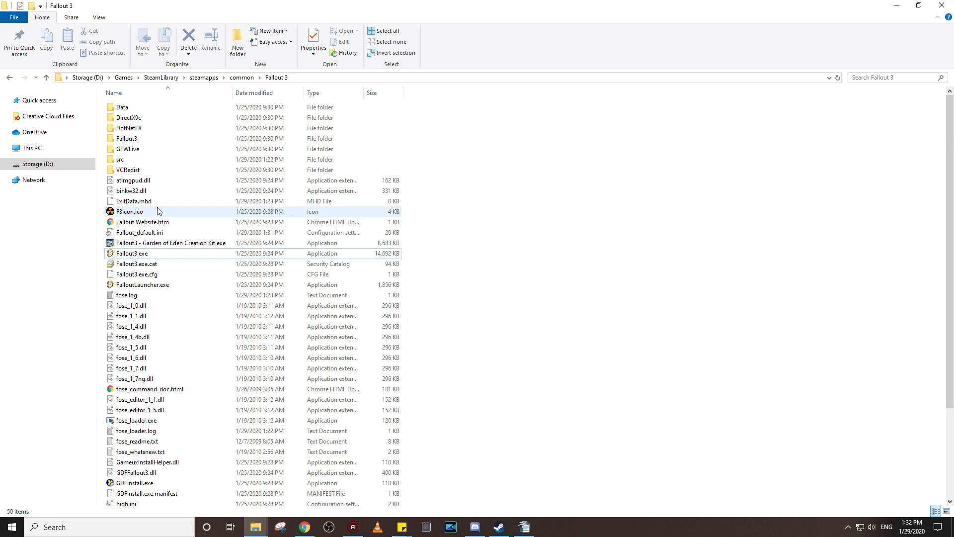
scroll(172, 207, "down", 4)
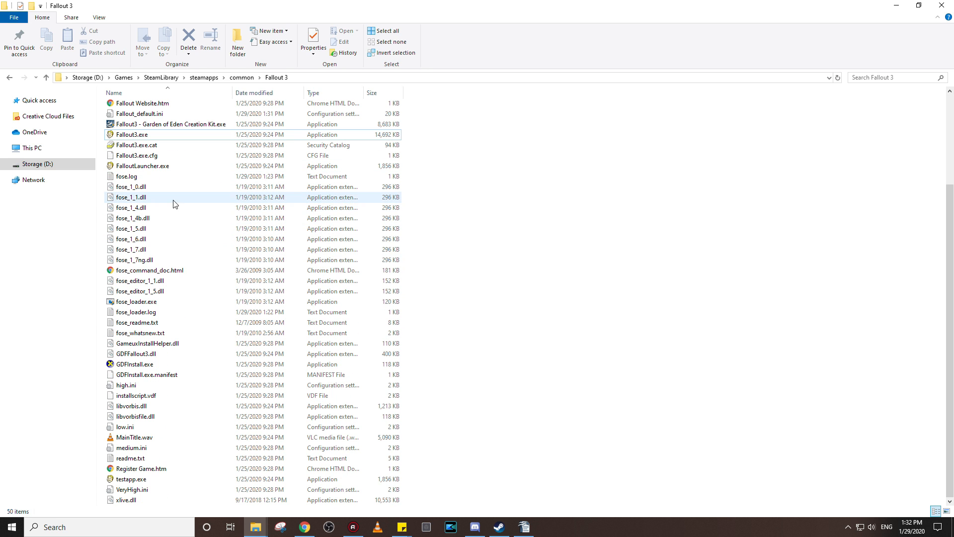
scroll(192, 480, "up", 4)
double_click(129, 108)
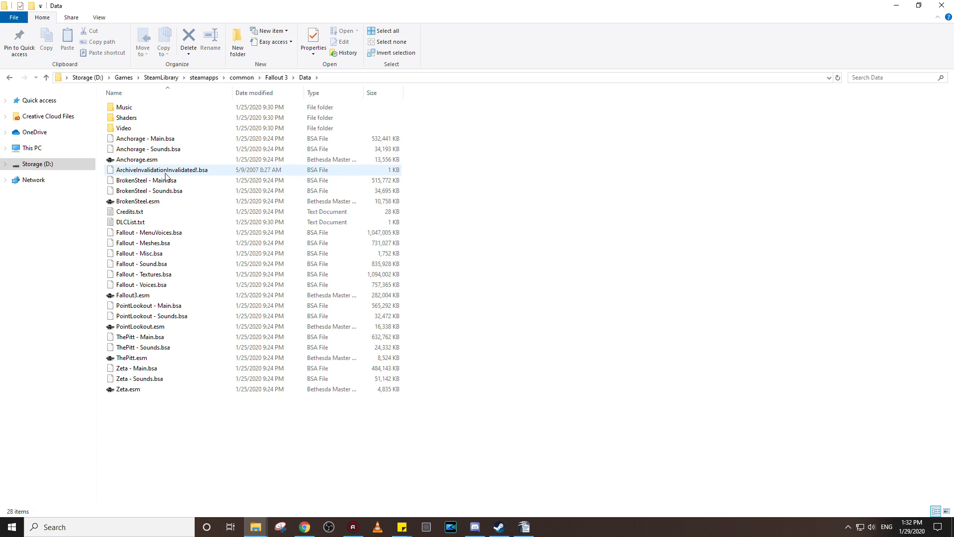
left_click(119, 172)
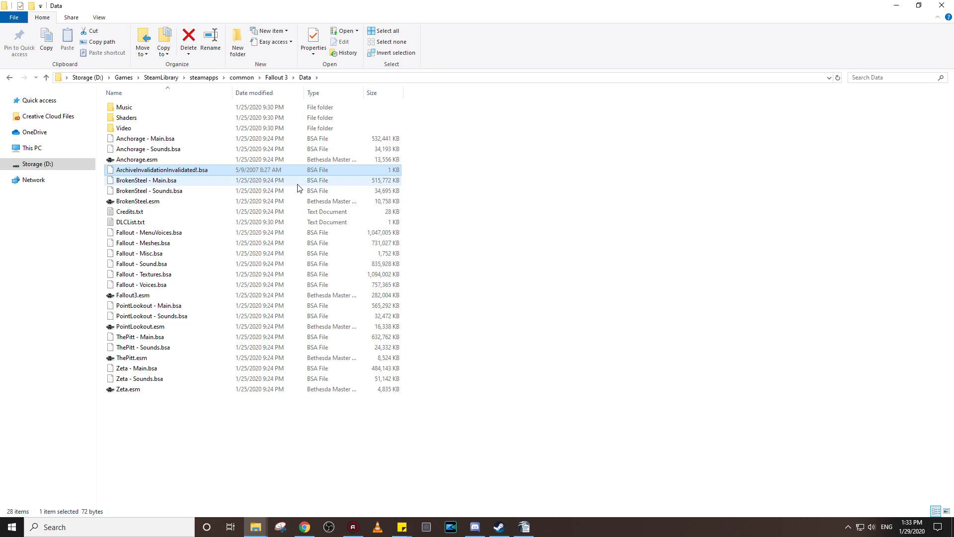
Delete the extracted ArchiveInvalidation Invalidated program and readme, plus Program Version - Recommended-944.zip, from the Downloads folder
left_click(255, 526)
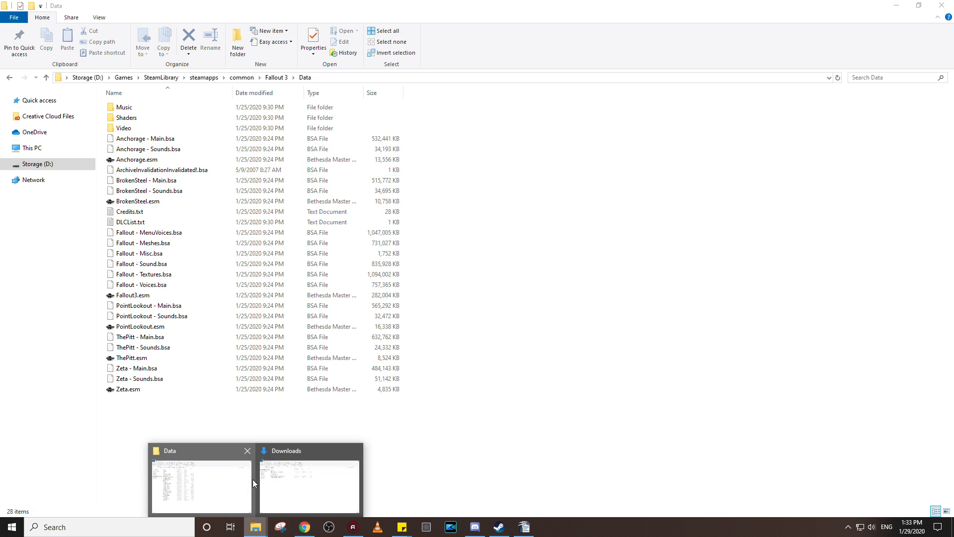
left_click(303, 482)
left_click_drag(154, 198, 166, 162)
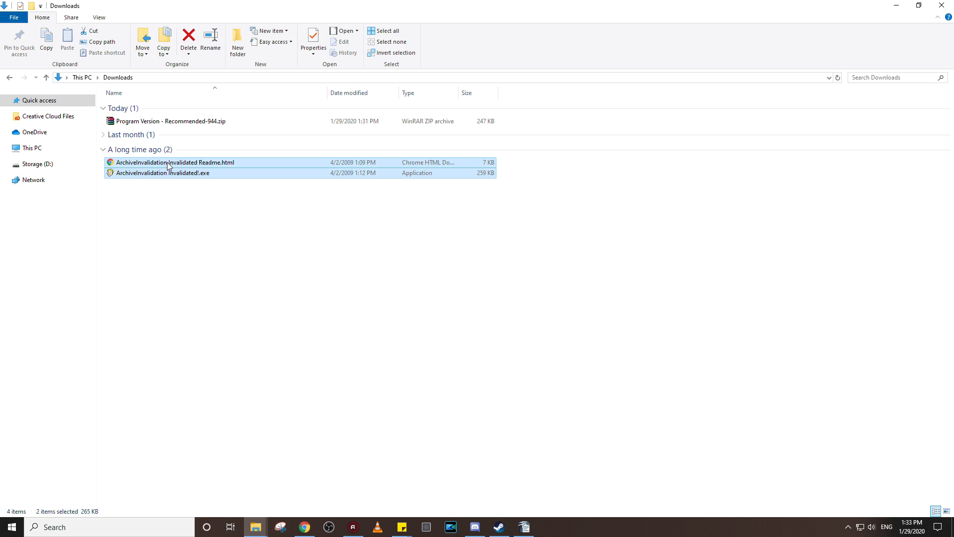
key("Delete")
left_click(247, 119)
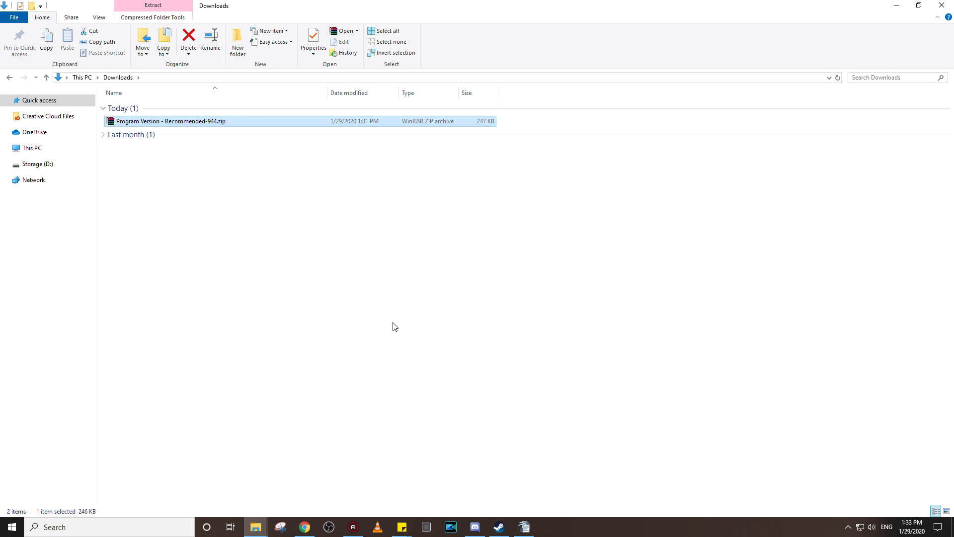
key("Delete")
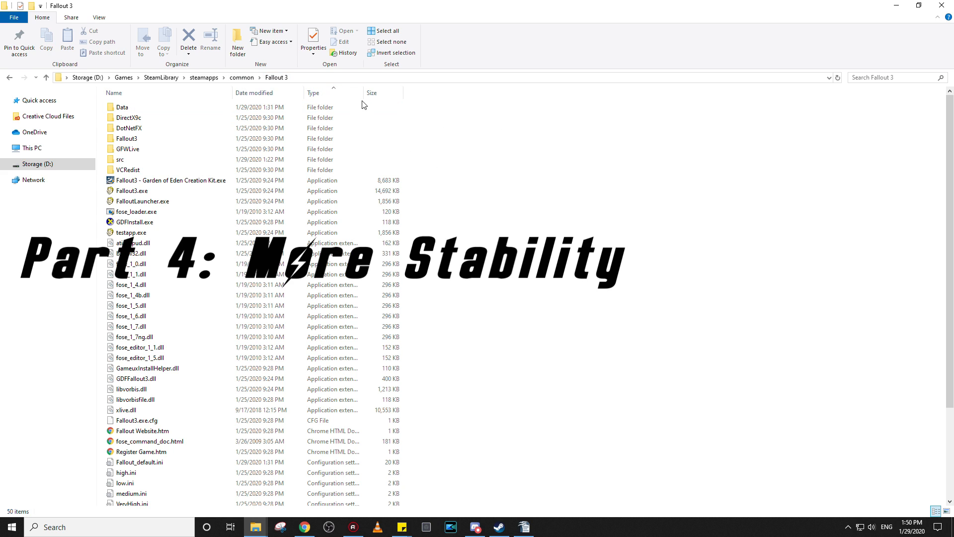
scroll(510, 186, "down", 2)
scroll(511, 185, "up", 2)
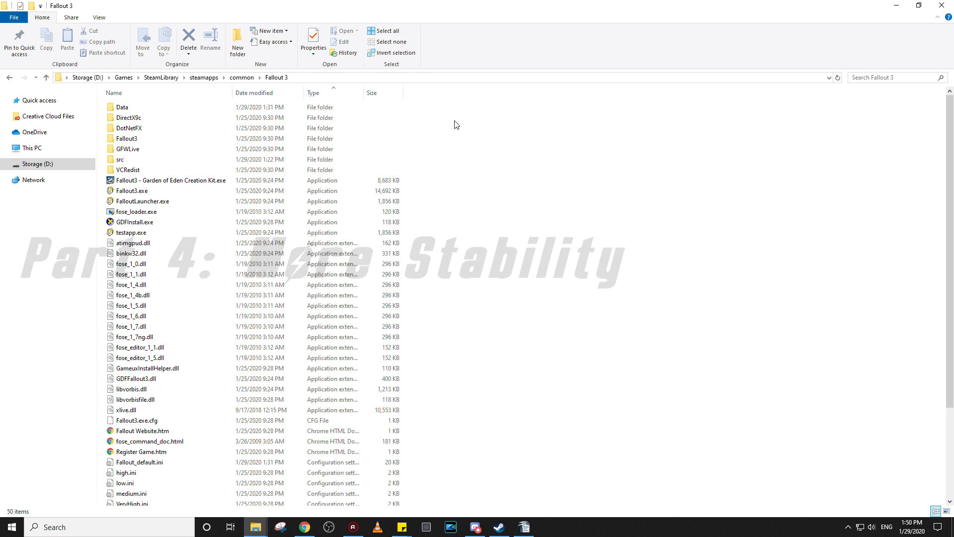
scroll(238, 177, "down", 4)
scroll(231, 298, "up", 4)
scroll(206, 225, "down", 1)
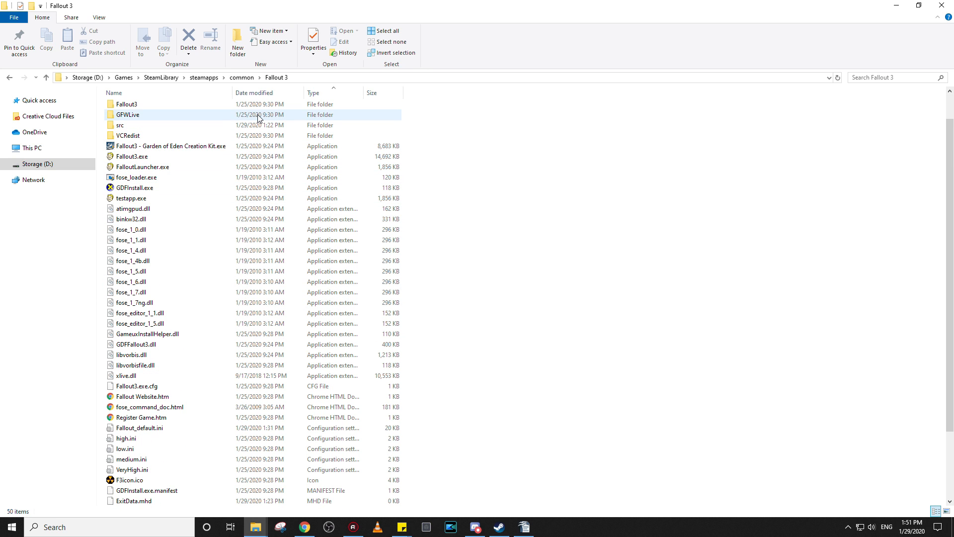
Create a new folder named Originals inside the Fallout 3 game folder
left_click(242, 52)
type("Originals")
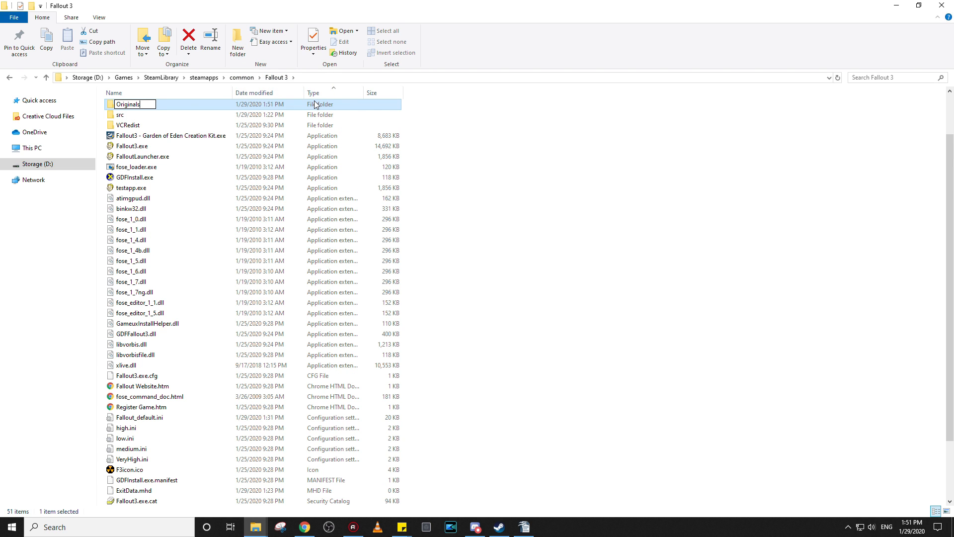
left_click(505, 117)
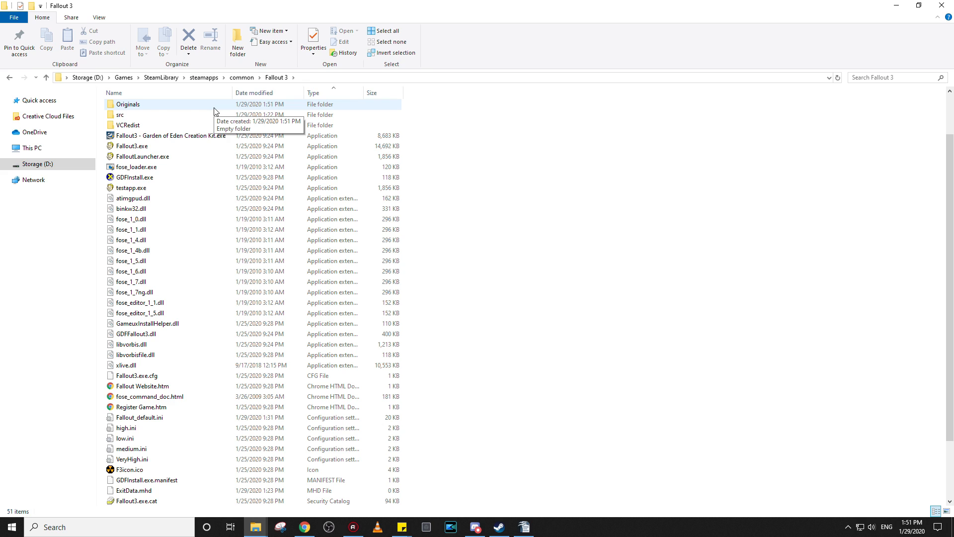
Back up Fallout3.exe by copying it into the Originals folder, and return to the Fallout 3 folder
left_click(139, 147)
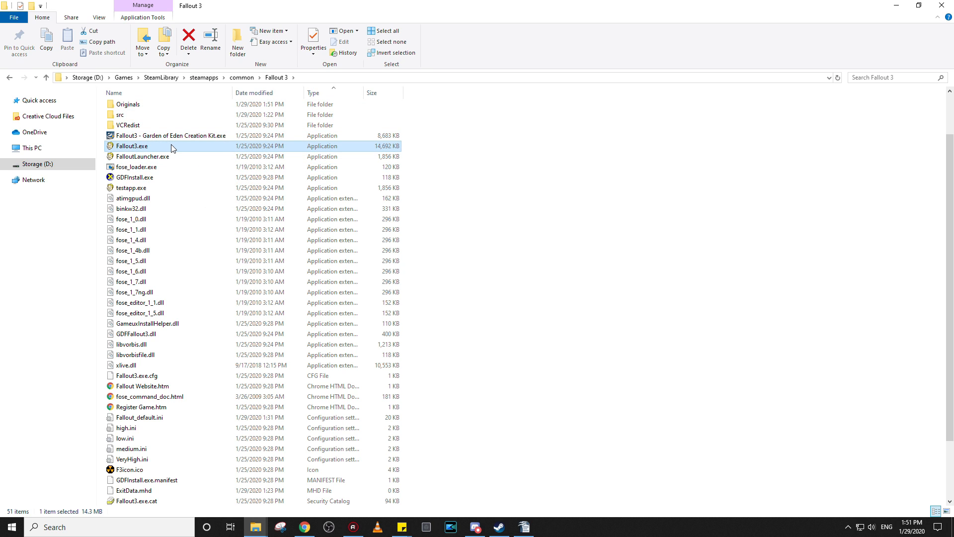
right_click(139, 149)
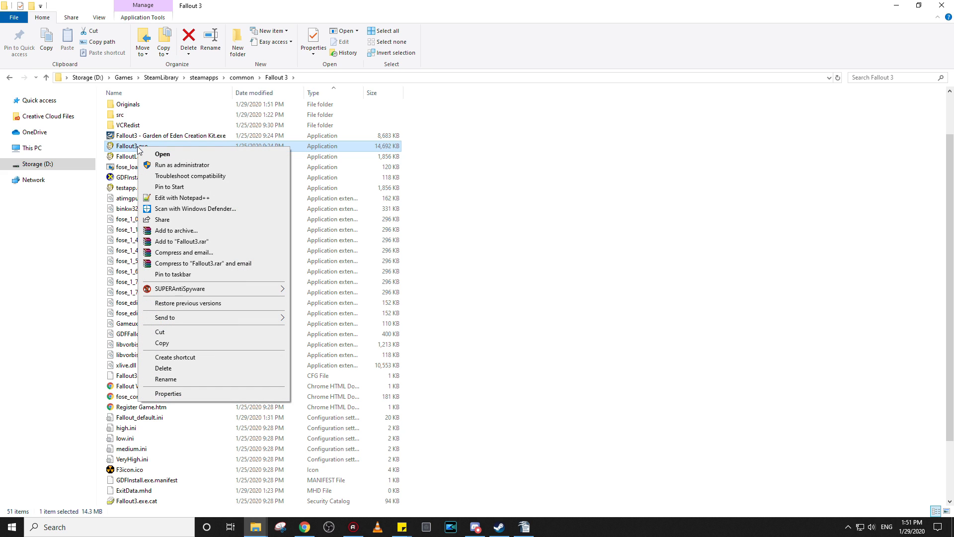
left_click(163, 343)
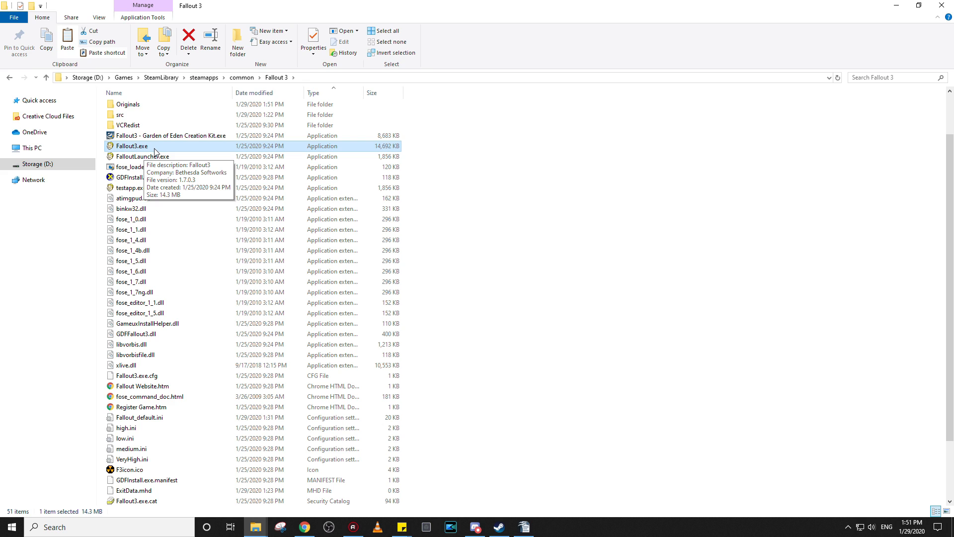
double_click(146, 106)
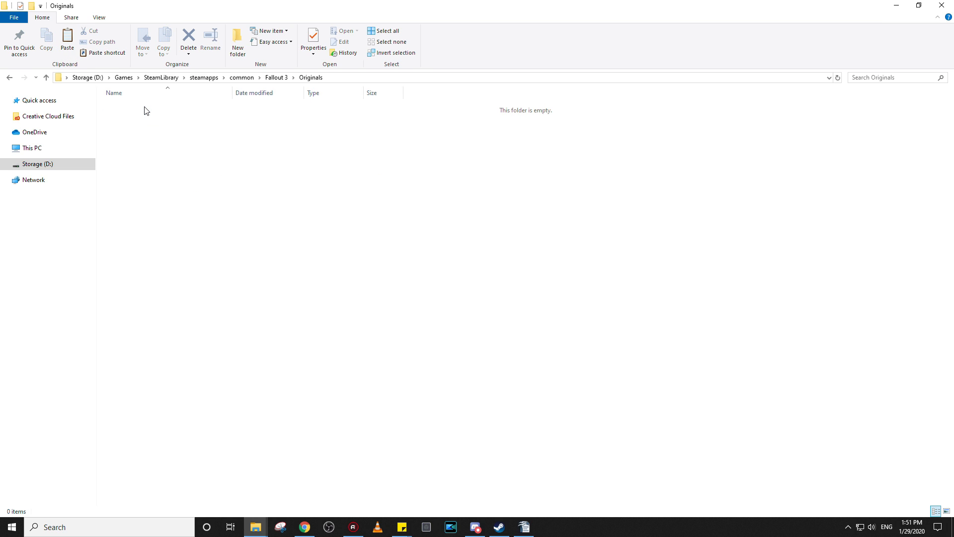
right_click(182, 149)
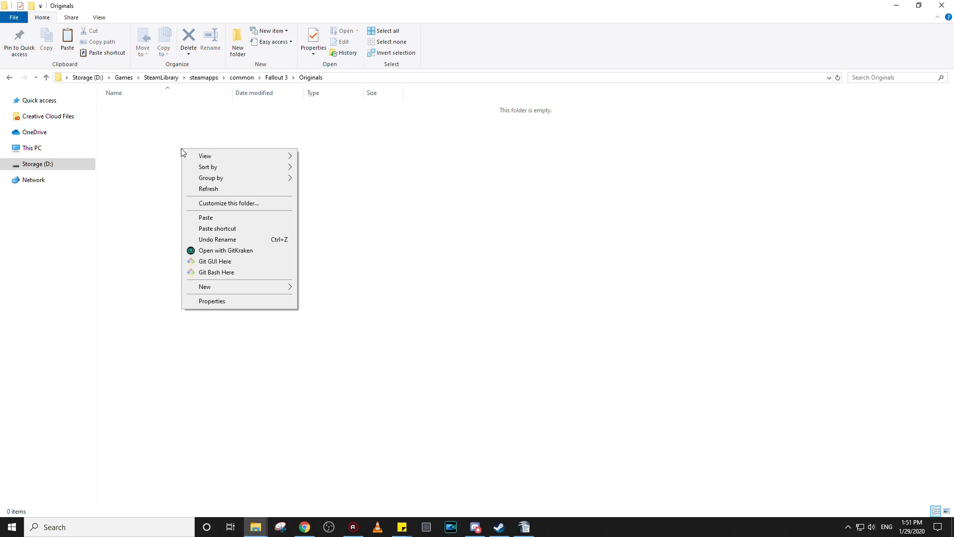
left_click(206, 218)
left_click(10, 78)
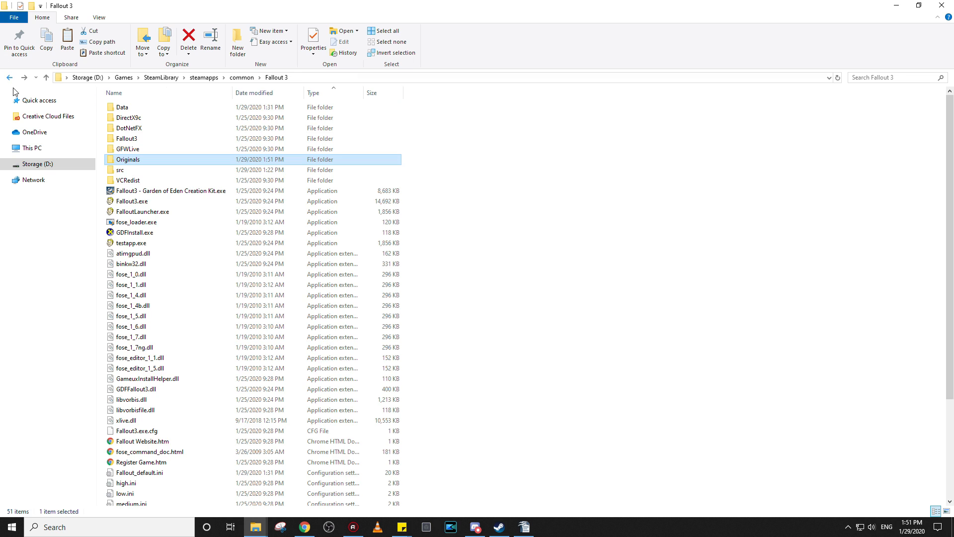
Back up Fallout_default.ini by copying it into the Originals folder, and return to the Fallout 3 folder
mouse_move(141, 159)
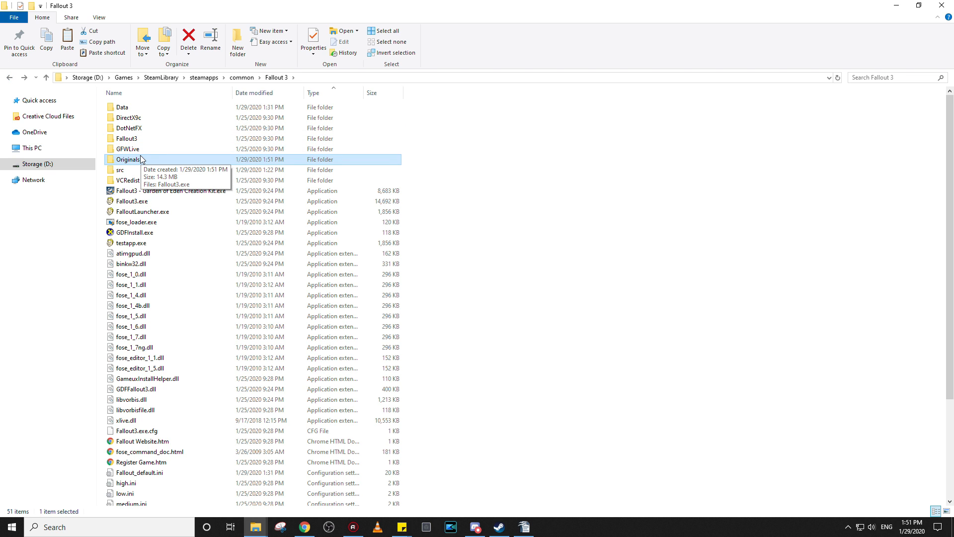
scroll(147, 159, "down", 3)
scroll(149, 157, "up", 1)
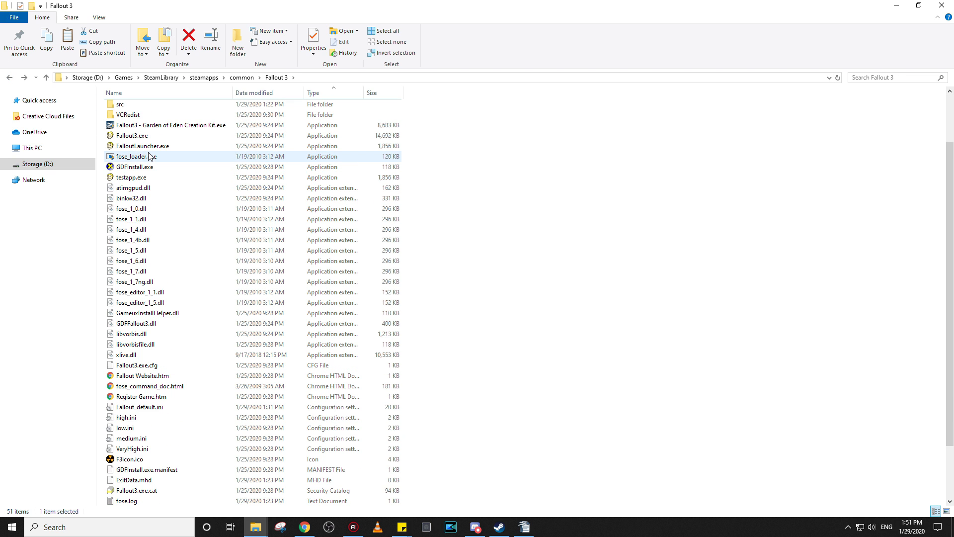
scroll(172, 164, "down", 1)
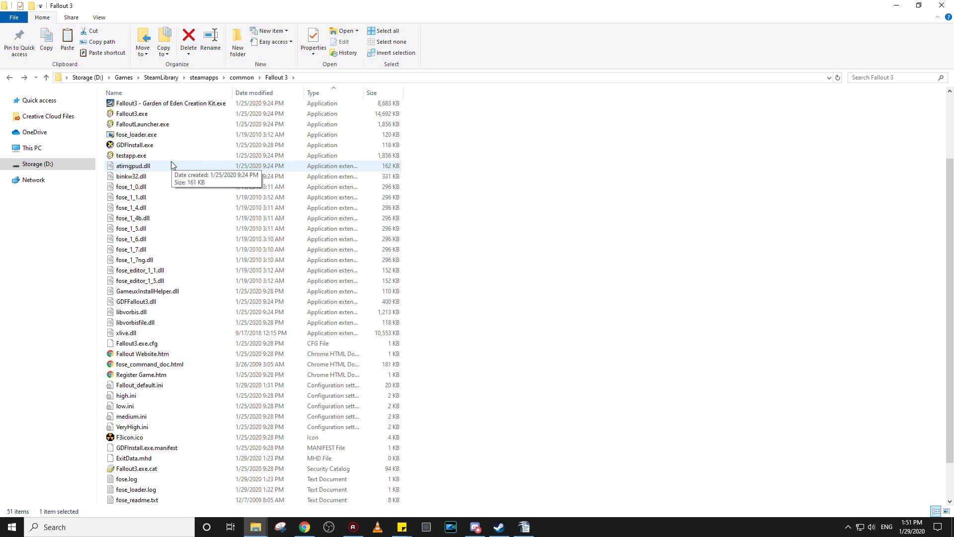
scroll(171, 199, "down", 1)
left_click(149, 347)
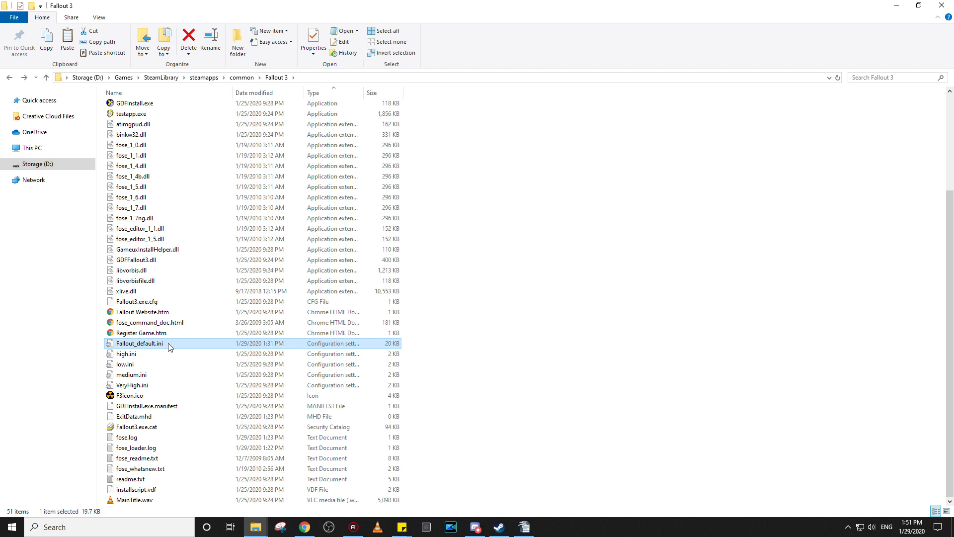
right_click(168, 347)
left_click(190, 291)
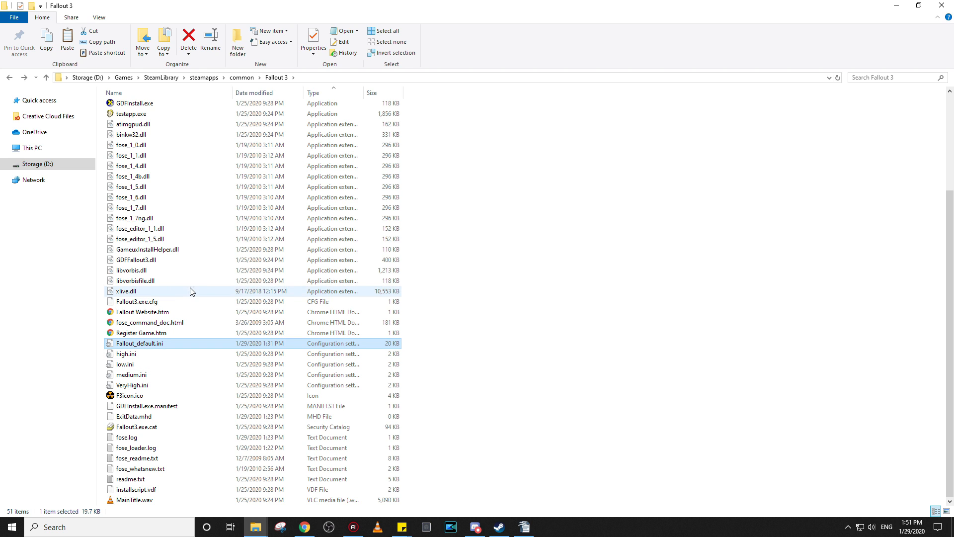
scroll(190, 291, "up", 4)
double_click(133, 160)
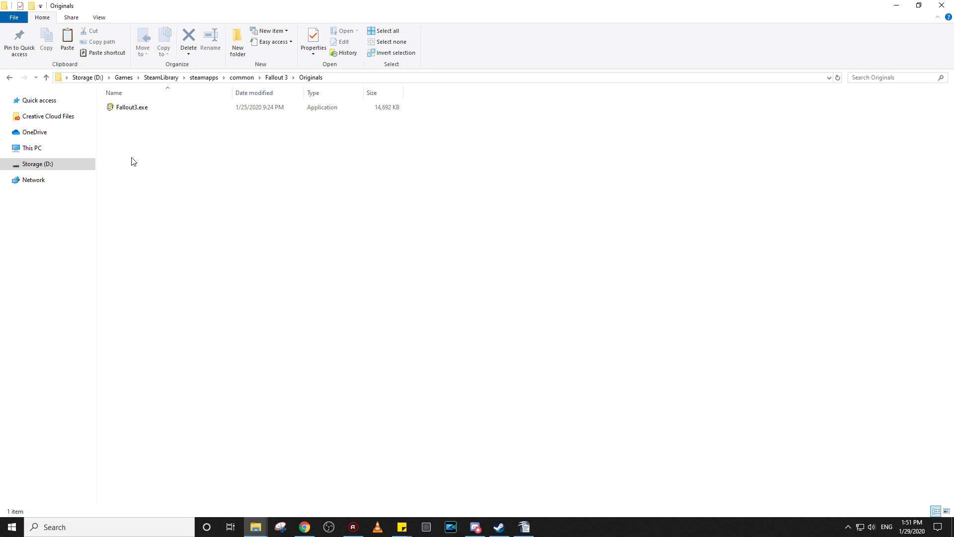
right_click(155, 139)
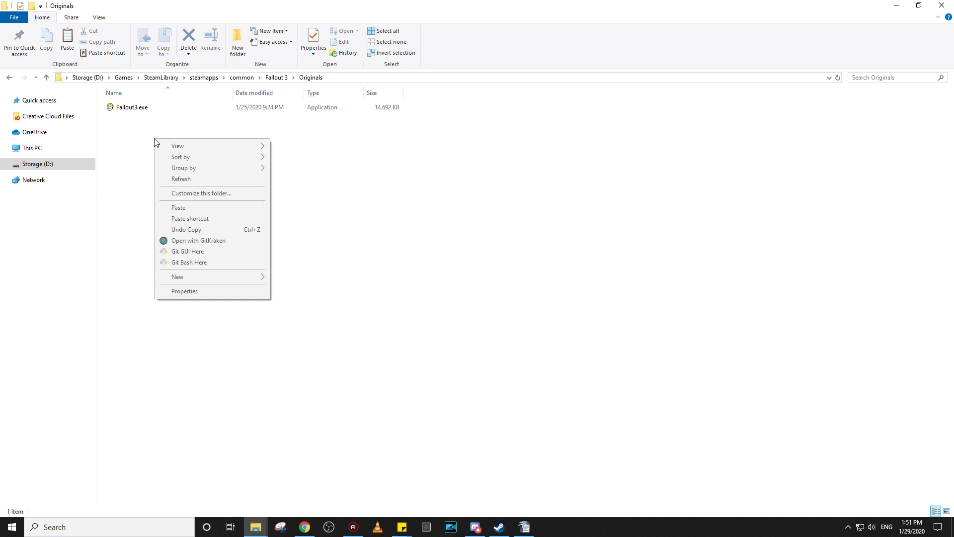
left_click(178, 208)
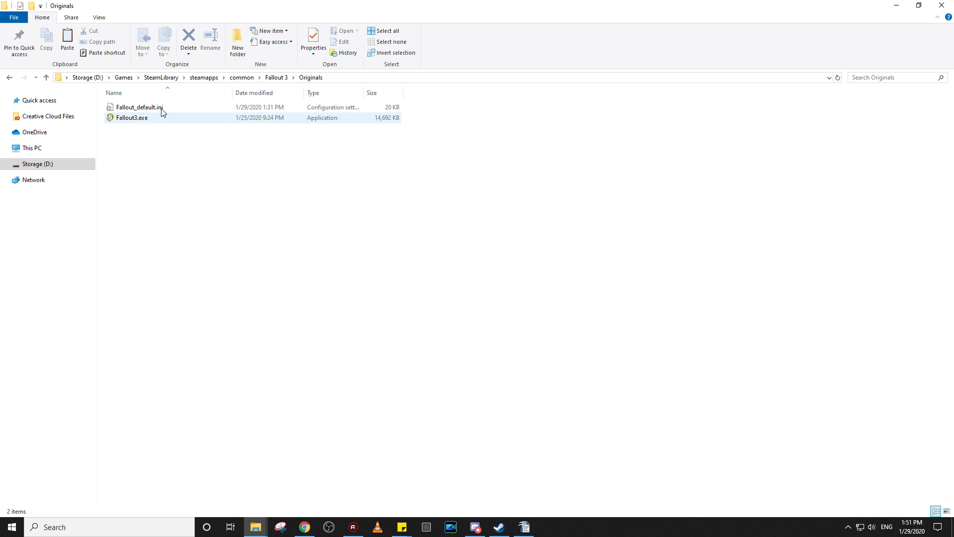
mouse_move(146, 122)
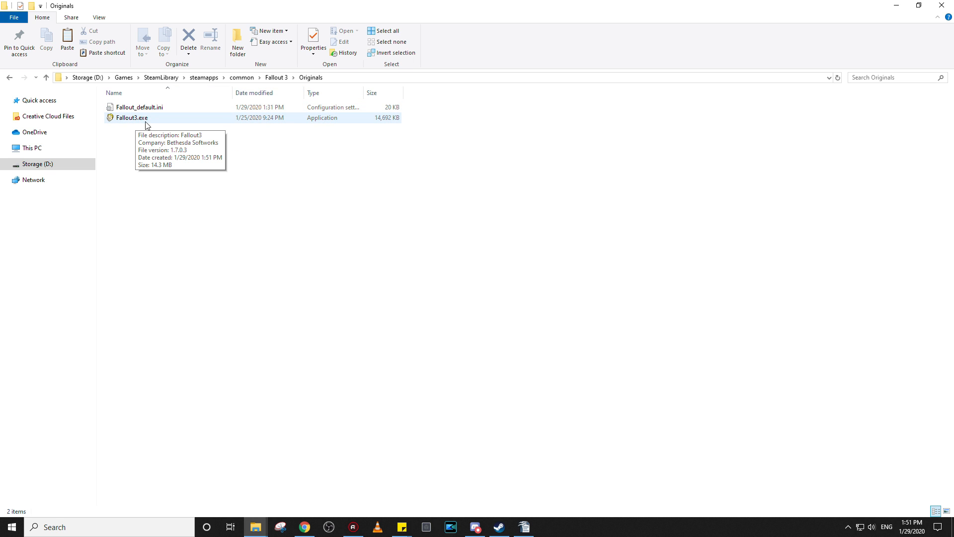
mouse_move(170, 111)
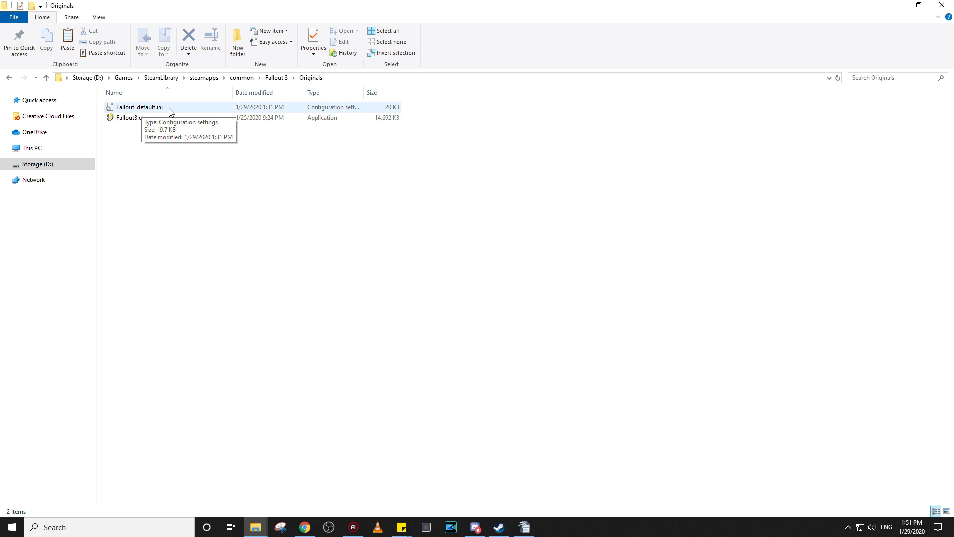
left_click(277, 78)
scroll(307, 218, "down", 1)
scroll(307, 218, "up", 1)
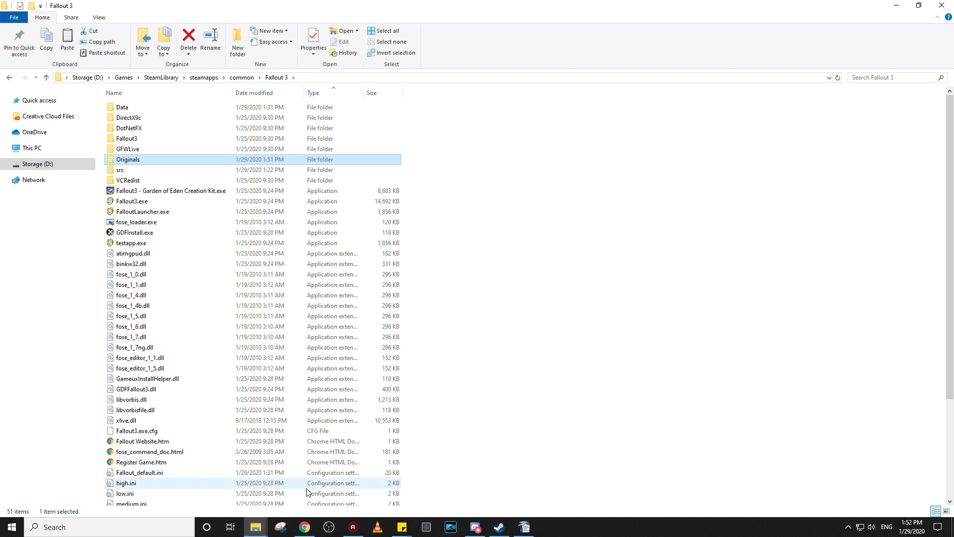
Switch to Chrome and look over the Nexus Mods page of Fallout3 WinXP-7-8-10 Multicore Threading 4GB LAA with 4GB FOSE Setup
left_click(303, 527)
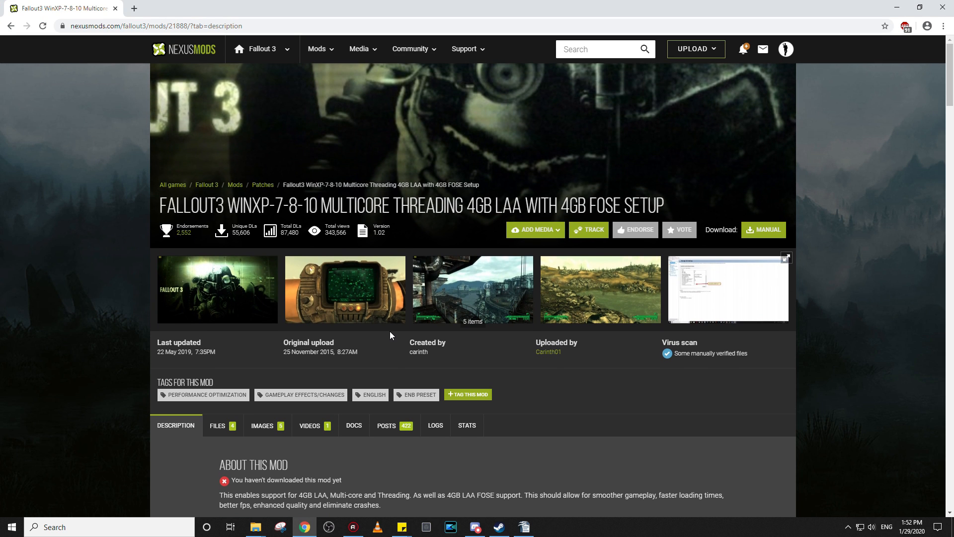
scroll(482, 262, "down", 3)
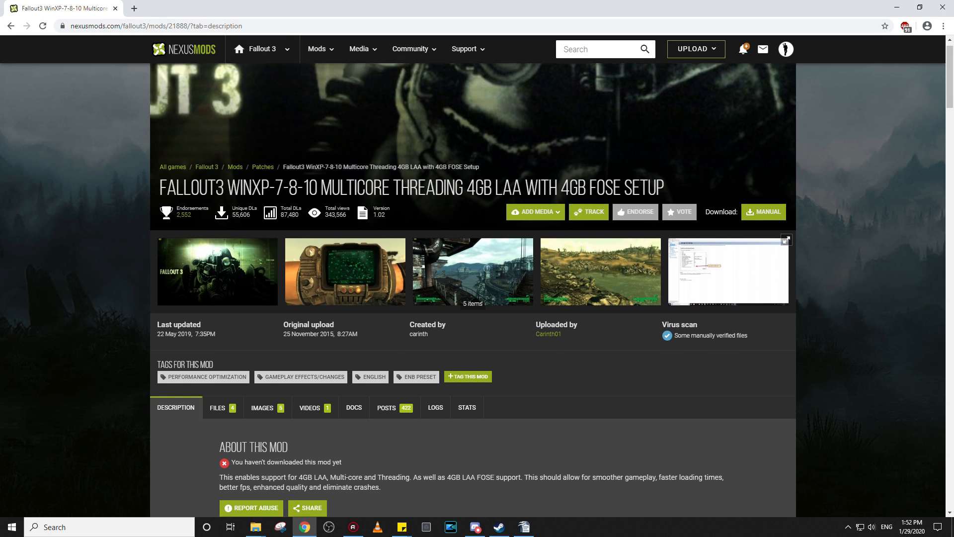
scroll(481, 262, "up", 3)
scroll(497, 271, "down", 2)
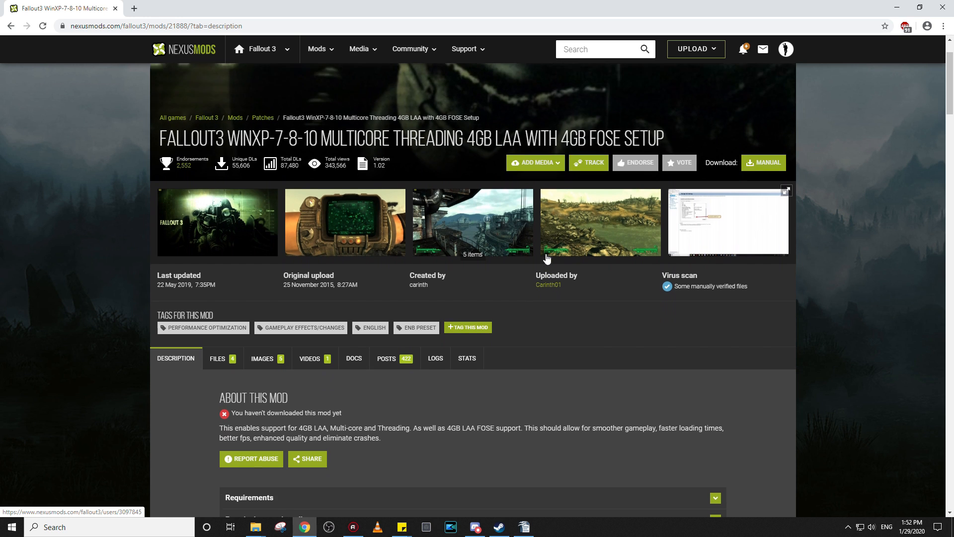
scroll(547, 255, "up", 2)
scroll(453, 295, "down", 5)
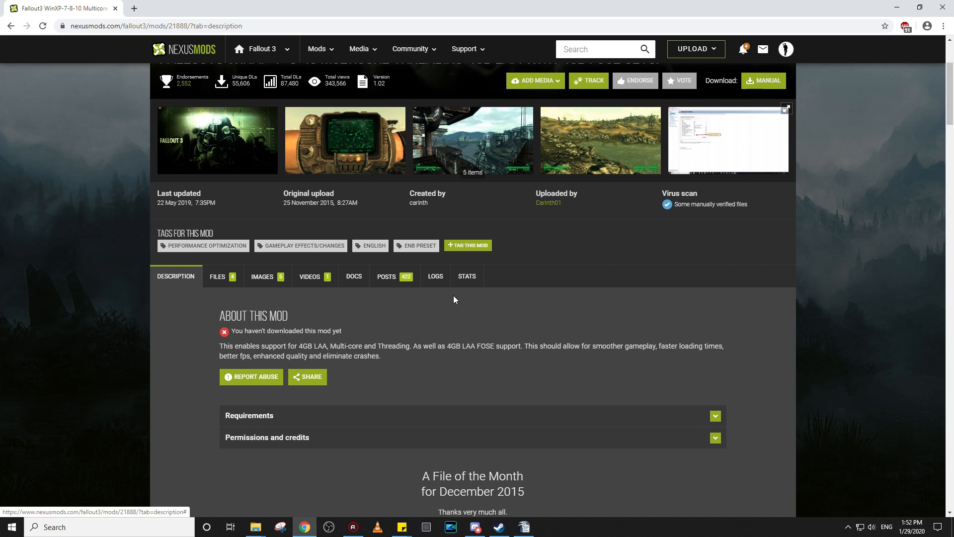
scroll(421, 289, "up", 1)
Review the mod's main files and download the WinRAR version of Fallout 3 MCTF - Default Field of View using the slow download
left_click(217, 226)
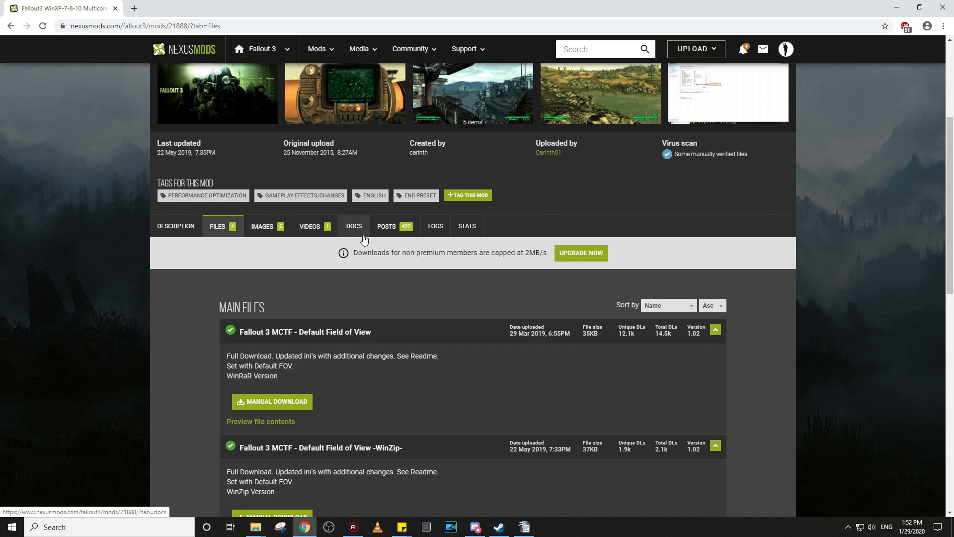
scroll(357, 233, "down", 2)
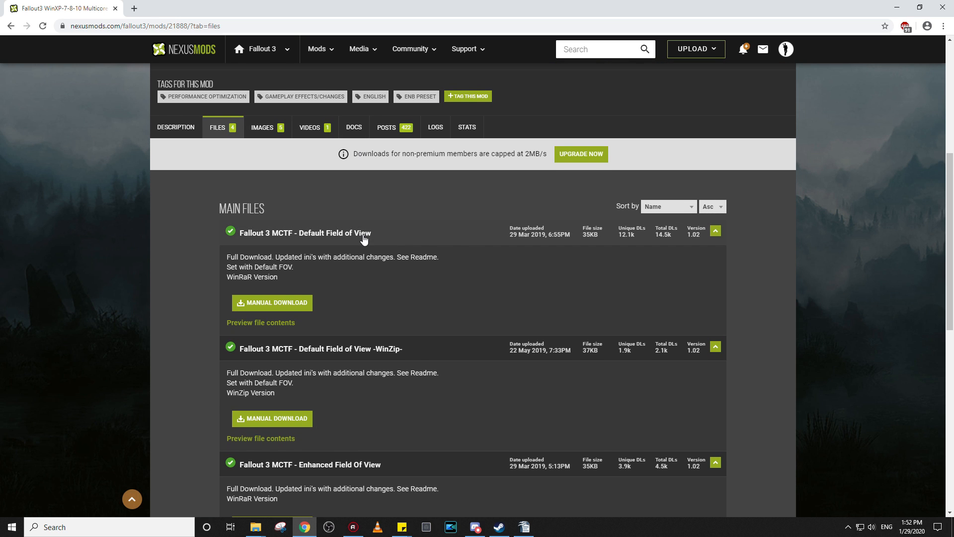
scroll(365, 239, "up", 2)
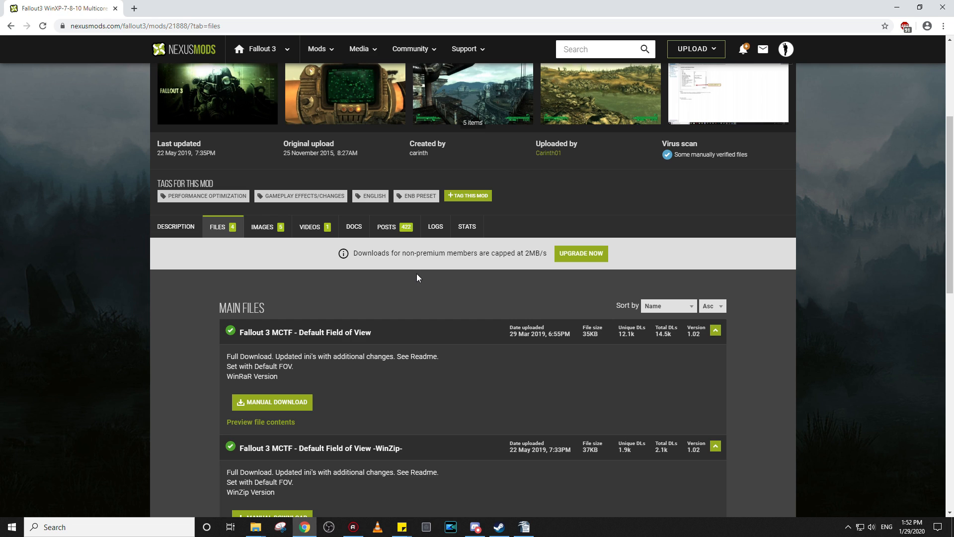
scroll(416, 277, "down", 2)
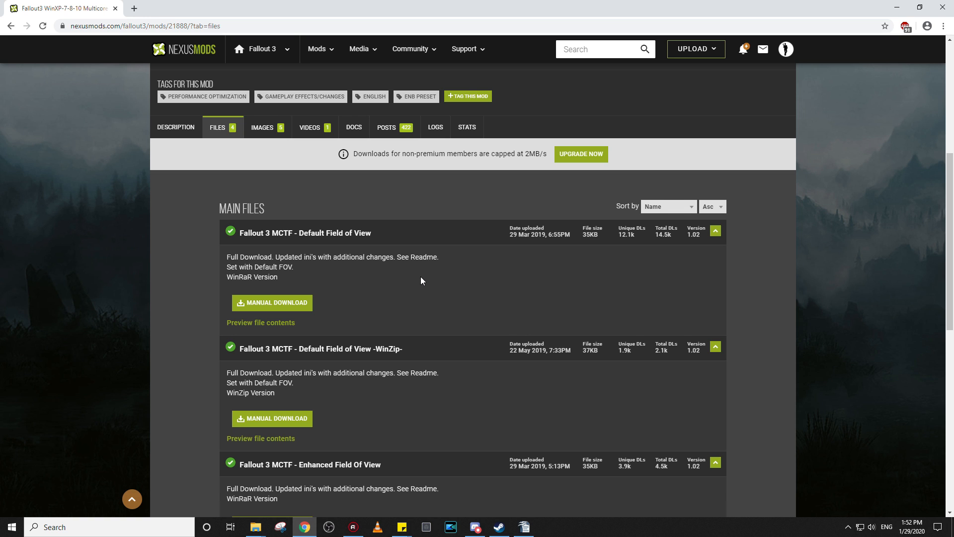
scroll(420, 276, "down", 3)
scroll(401, 242, "up", 2)
scroll(345, 221, "up", 1)
scroll(358, 284, "down", 1)
scroll(368, 312, "up", 1)
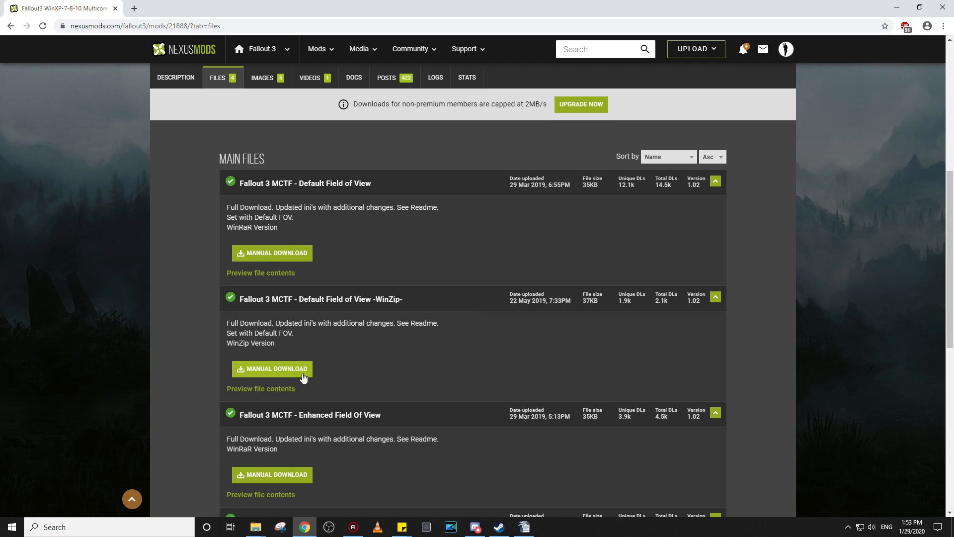
left_click(278, 252)
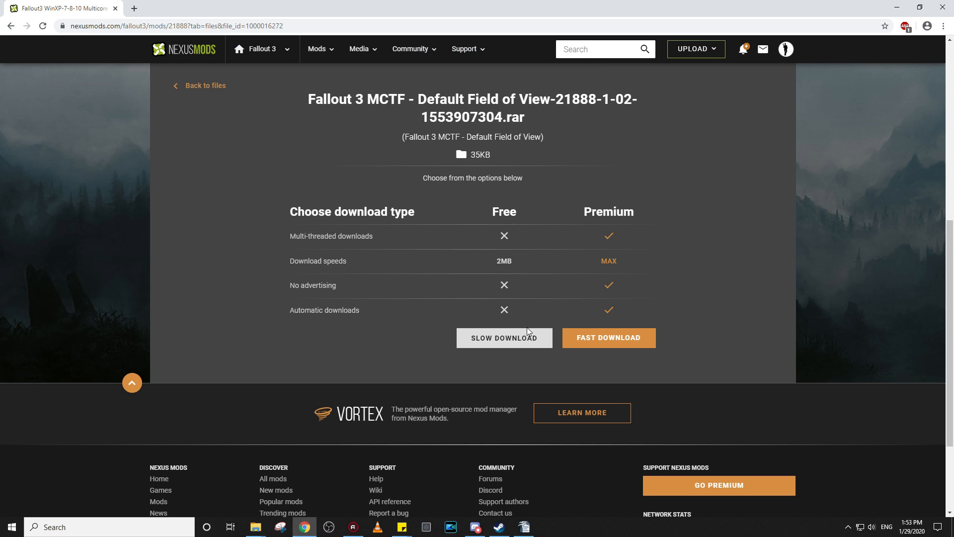
left_click(526, 338)
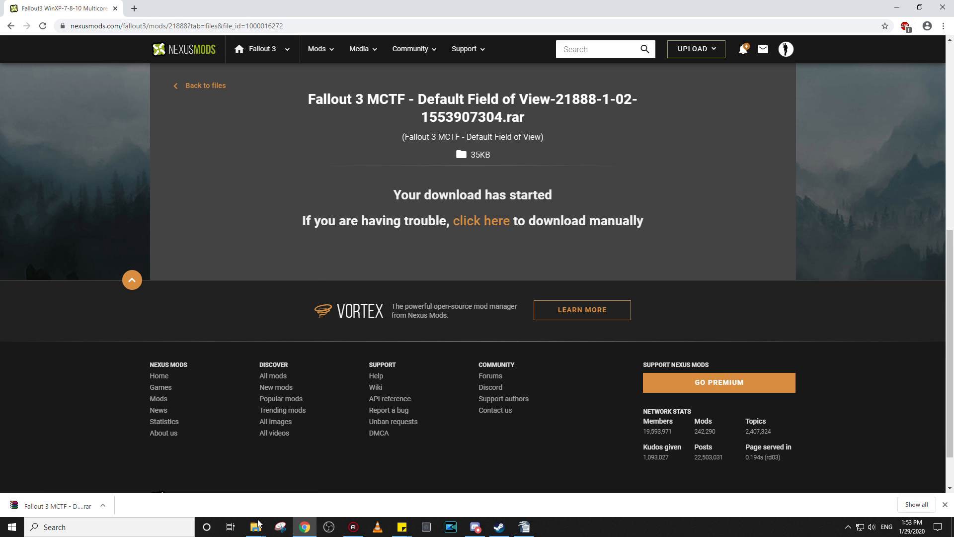
Switch to File Explorer and extract the Fallout 3 MCTF - Default Field of View archive directly into the Downloads folder
mouse_move(255, 528)
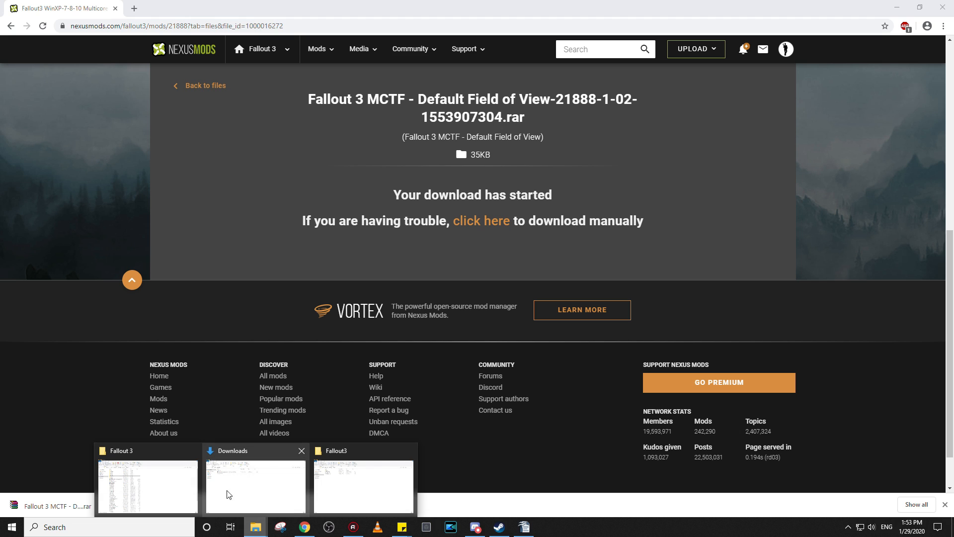
left_click(258, 486)
right_click(239, 125)
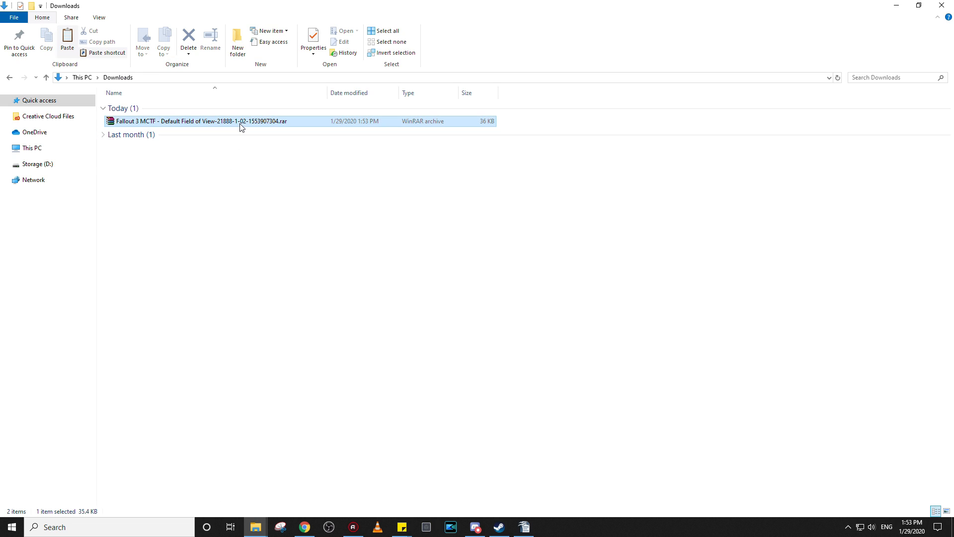
left_click(301, 165)
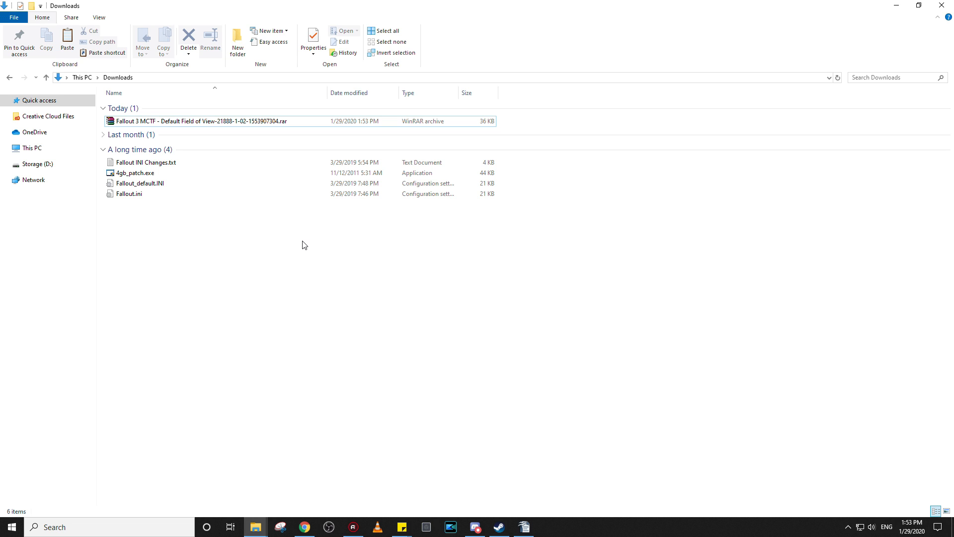
Cut the extracted Fallout.ini from the Downloads folder
left_click(141, 199)
right_click(140, 199)
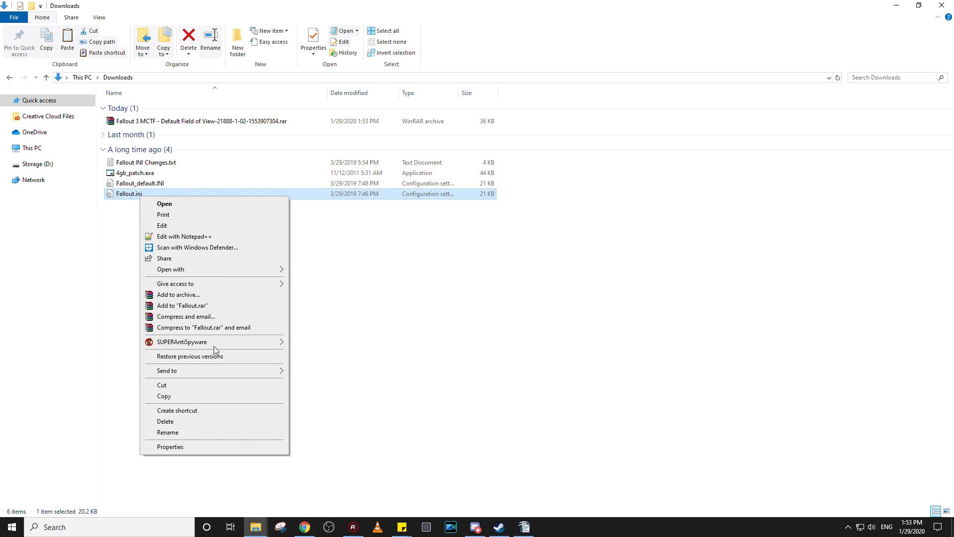
left_click(112, 234)
left_click(130, 196)
right_click(130, 196)
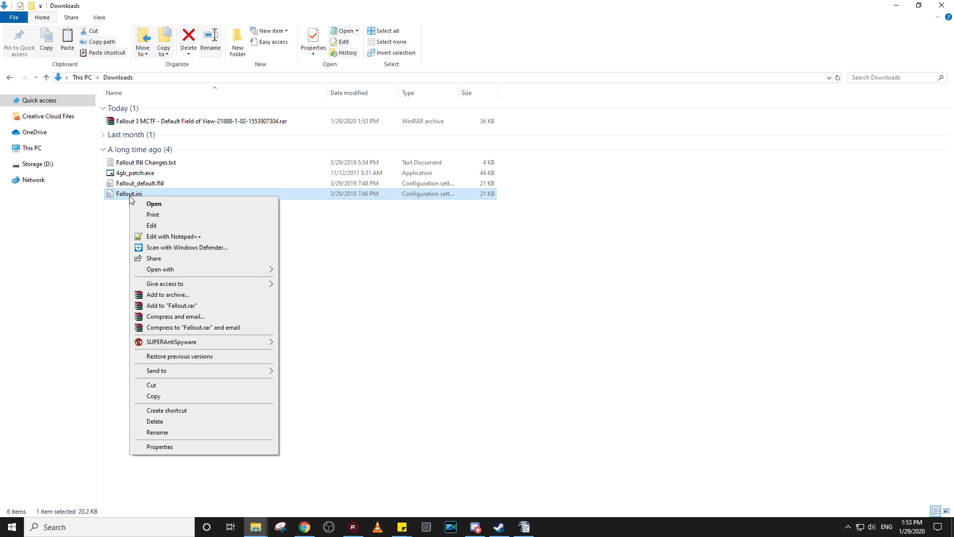
left_click(154, 395)
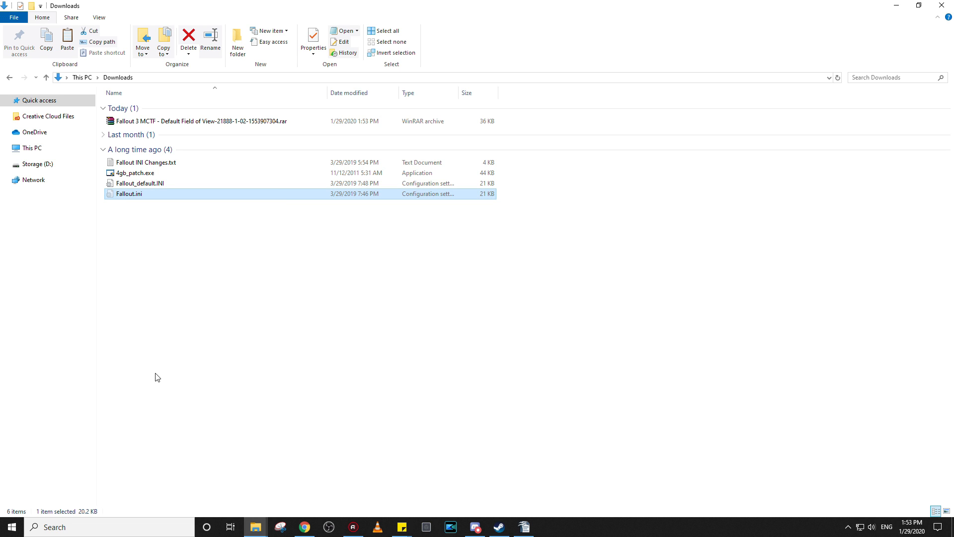
In the My Games Fallout3 folder, rename FALLOUT.INI to FALLOUT-Original.INI and paste the new Fallout.ini there
left_click(252, 525)
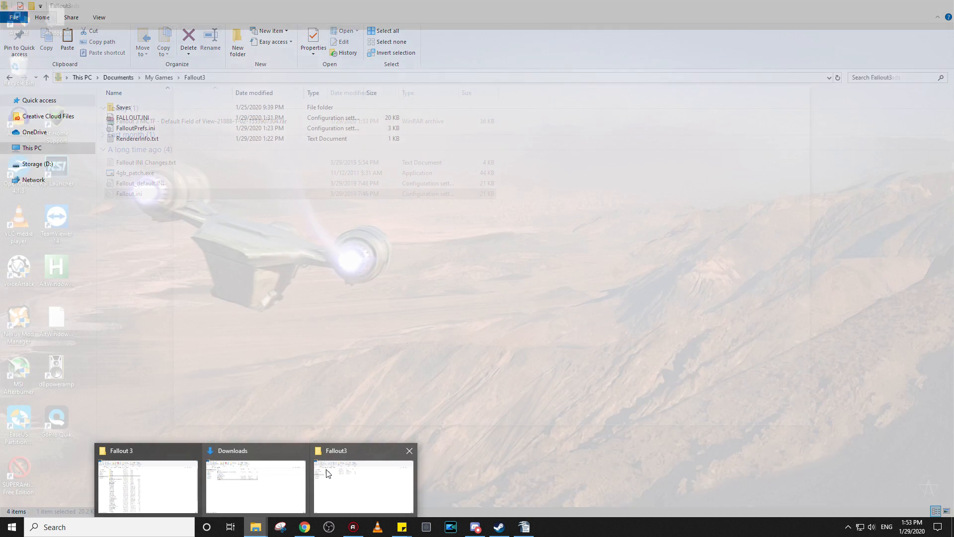
left_click(348, 477)
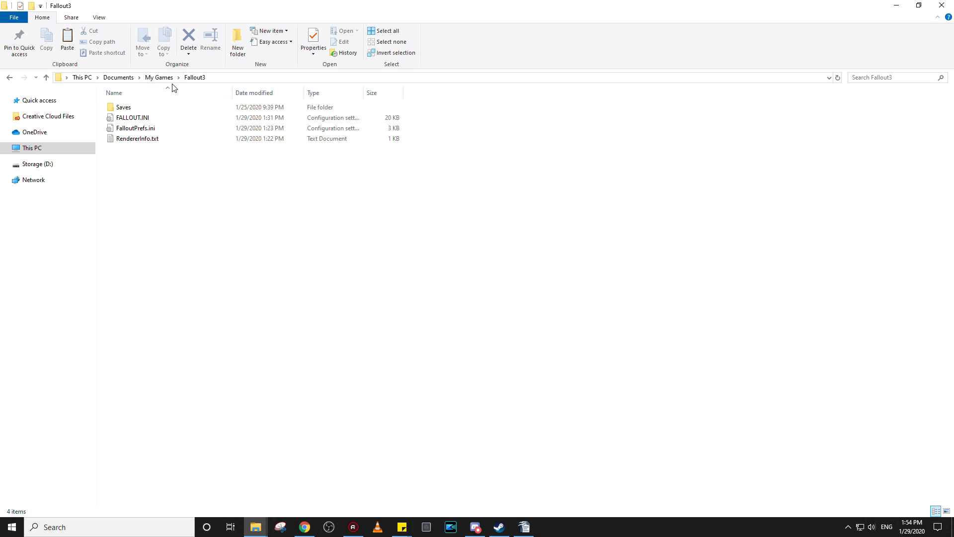
right_click(154, 115)
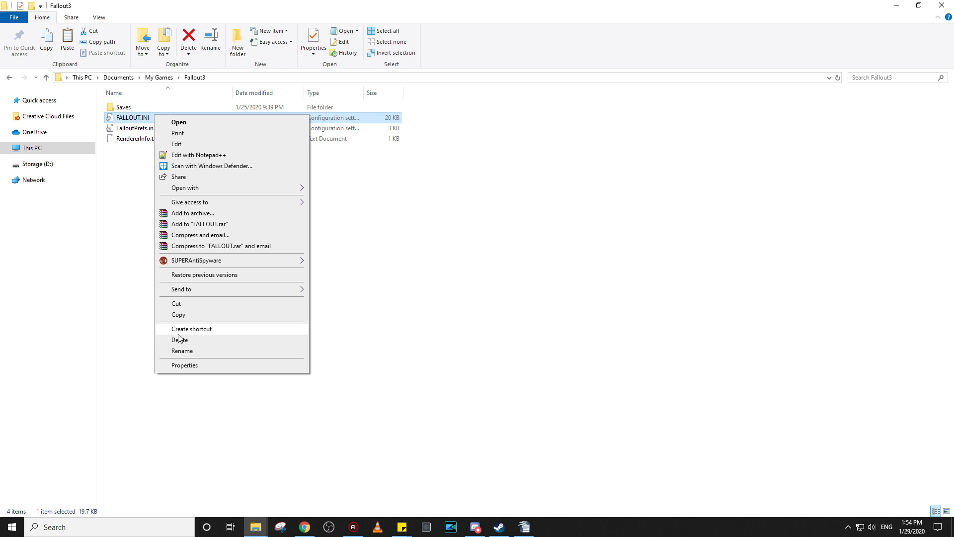
left_click(182, 351)
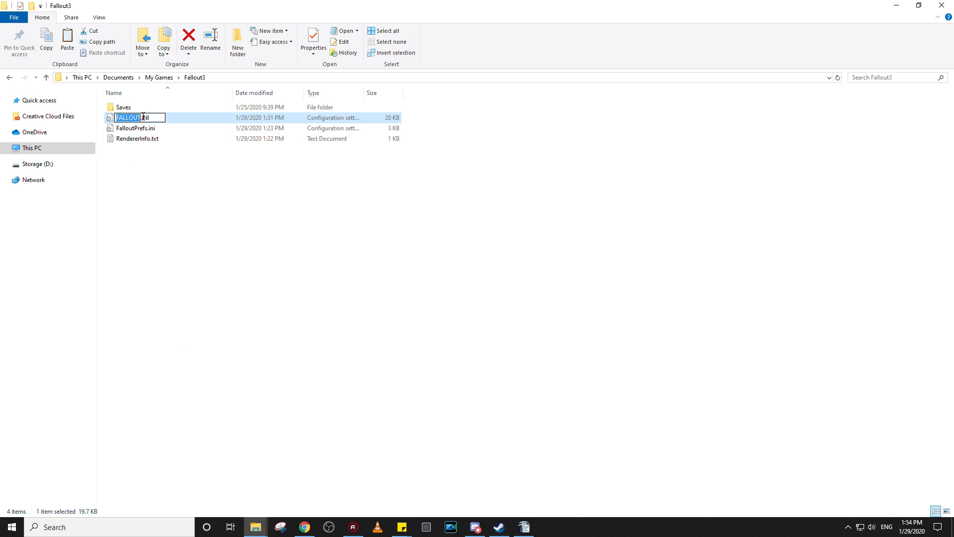
left_click(141, 117)
type("-Original")
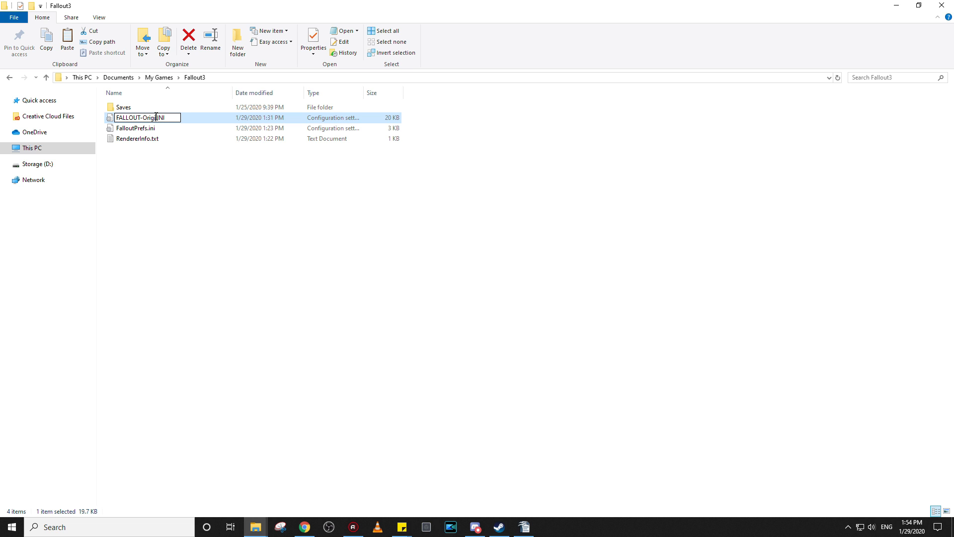
left_click(179, 222)
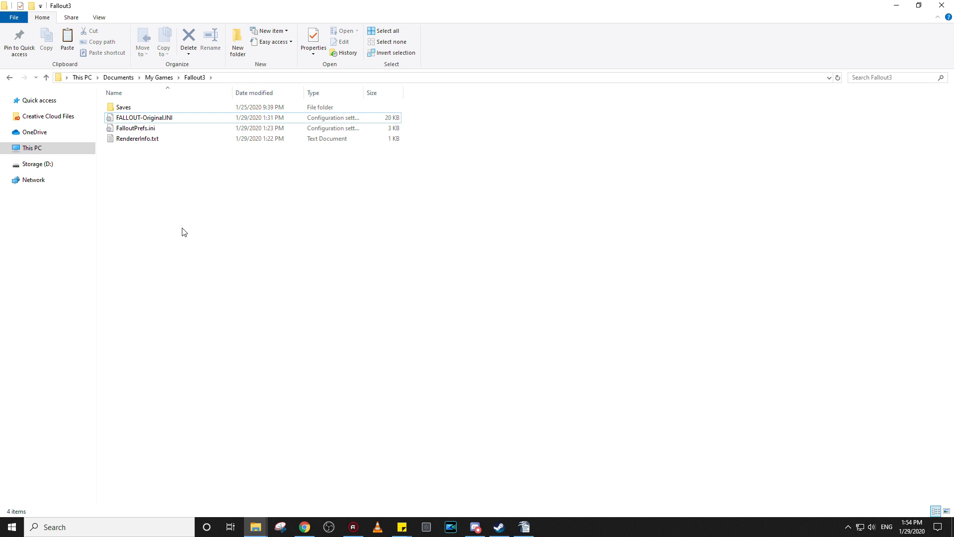
key("ctrl+v")
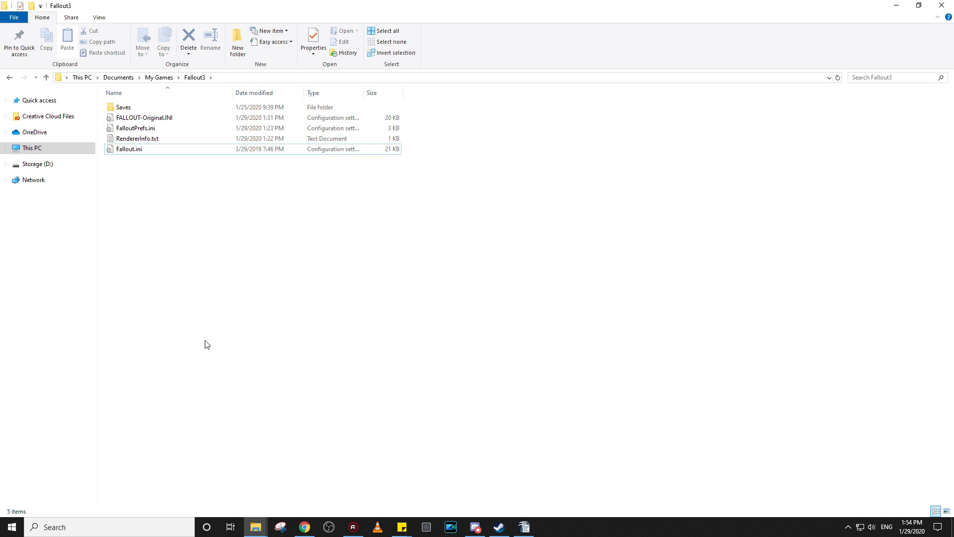
Move Fallout INI Changes.txt, 4gb_patch.exe and Fallout_default.INI from Downloads into the Steam Fallout 3 folder, replacing the existing Fallout_default.ini
mouse_move(255, 527)
left_click(256, 479)
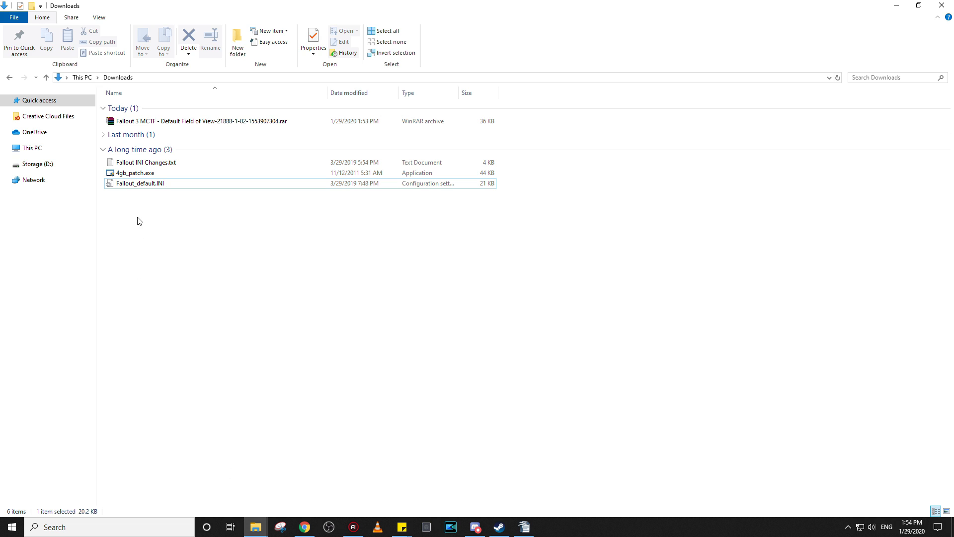
left_click_drag(151, 202, 166, 165)
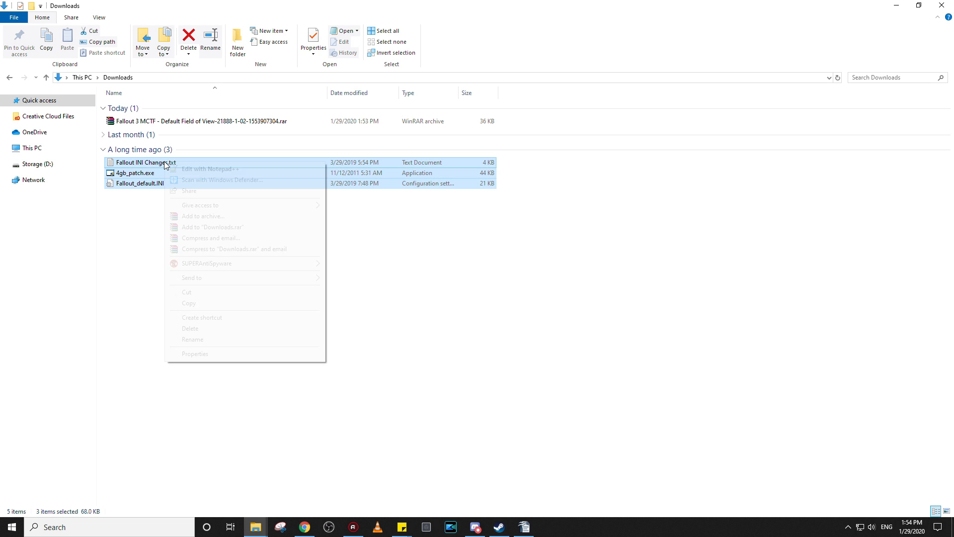
right_click(165, 164)
left_click(214, 293)
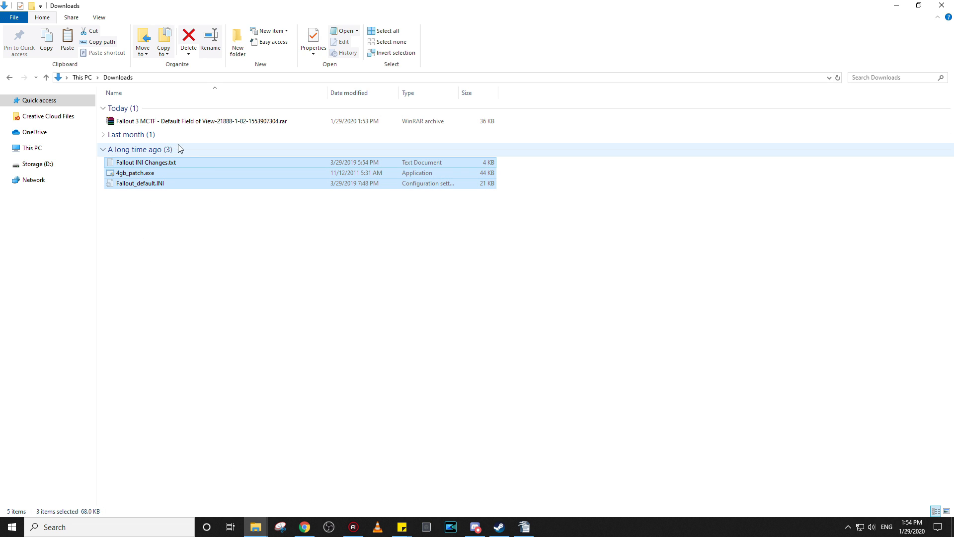
mouse_move(255, 527)
left_click(147, 483)
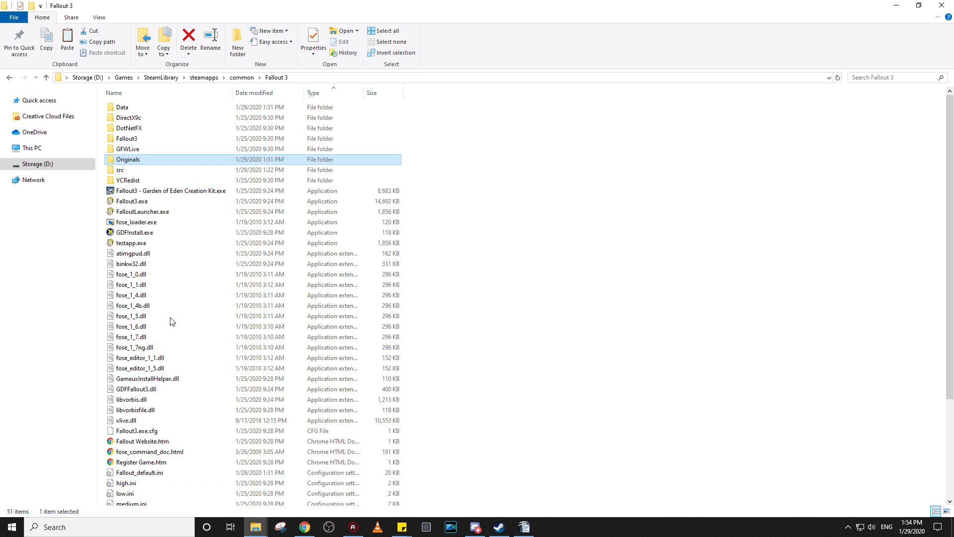
scroll(179, 278, "down", 5)
right_click(437, 245)
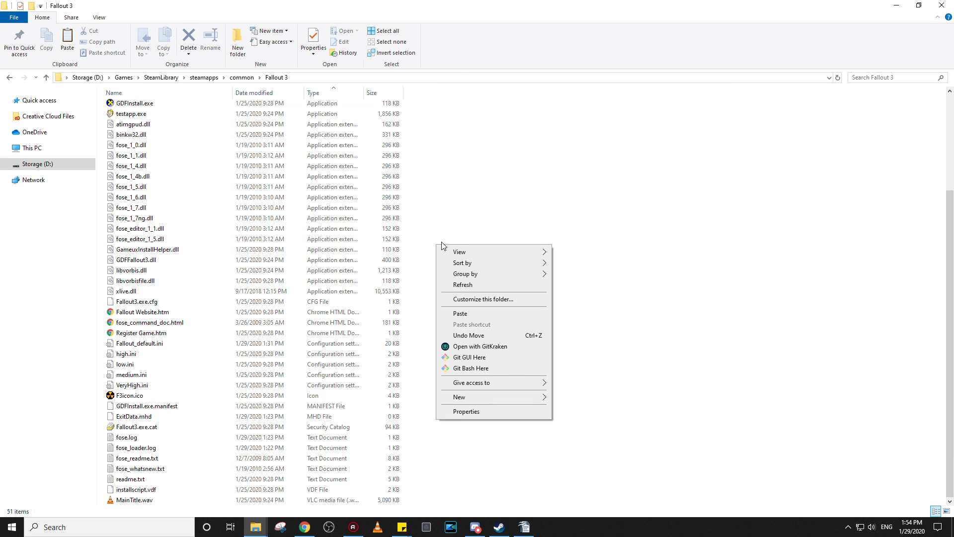
left_click(480, 315)
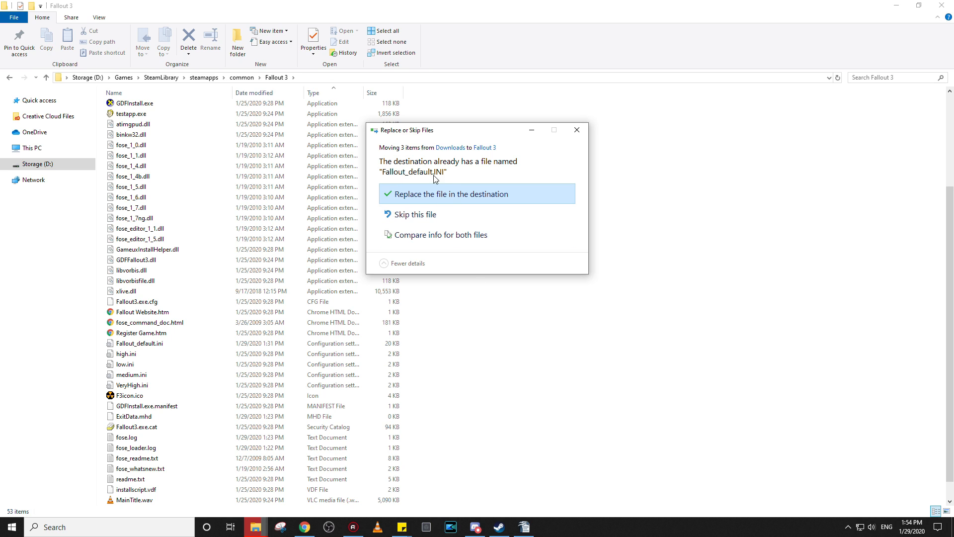
left_click(453, 199)
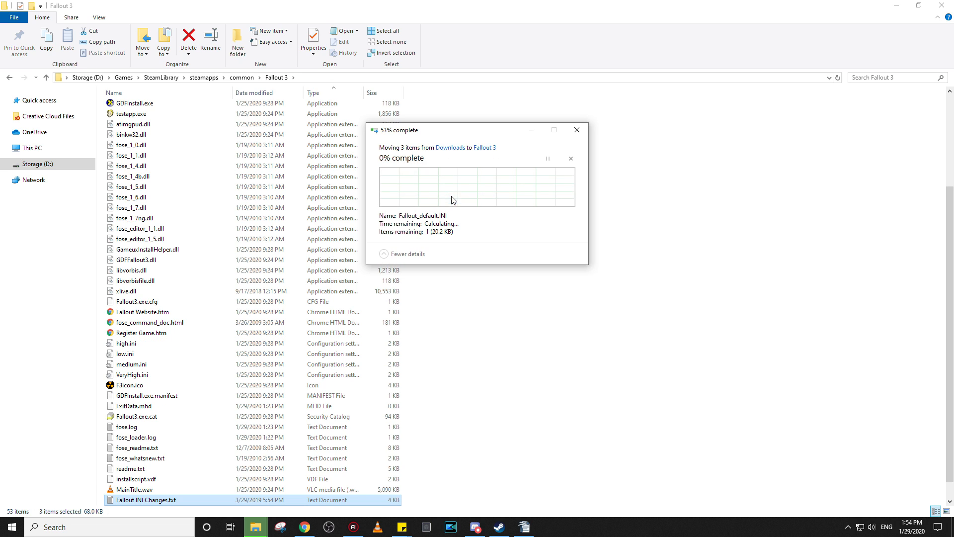
left_click(536, 396)
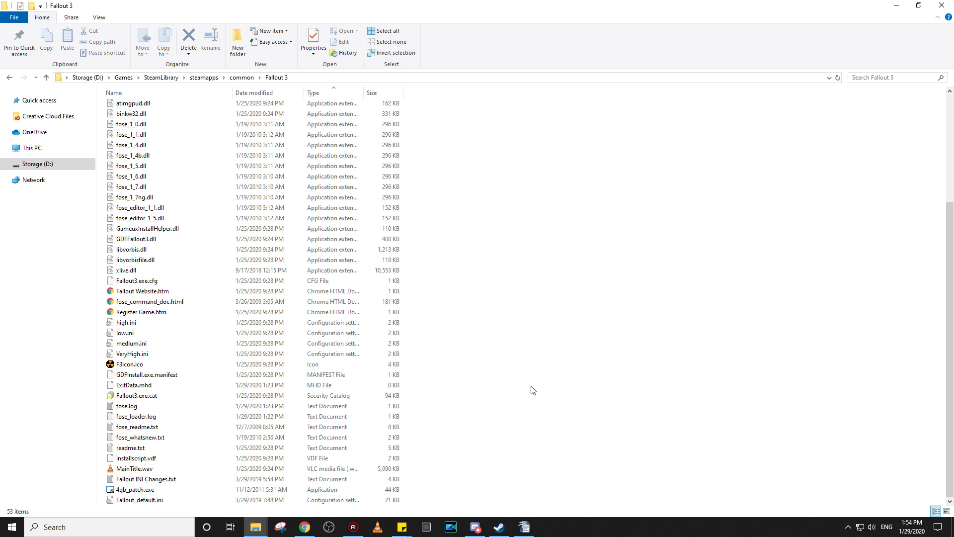
Run 4gb_patch.exe from the Fallout 3 folder and apply the patch to fose_loader.exe
double_click(130, 495)
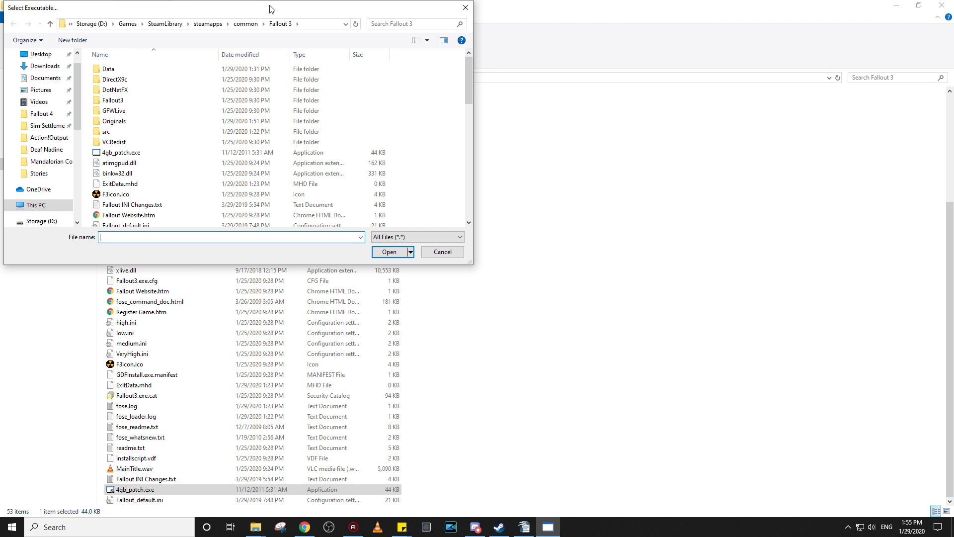
left_click_drag(272, 9, 316, 51)
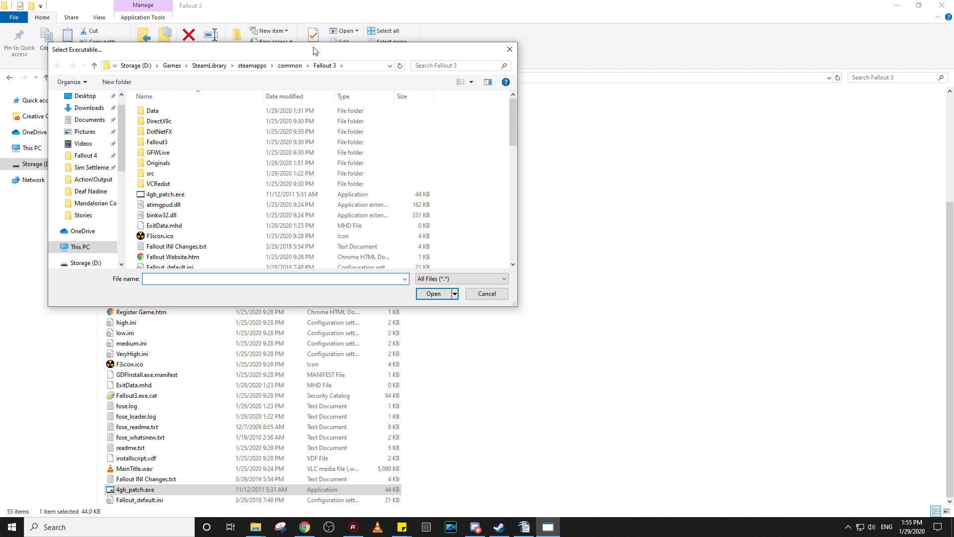
scroll(192, 182, "down", 2)
scroll(200, 152, "down", 2)
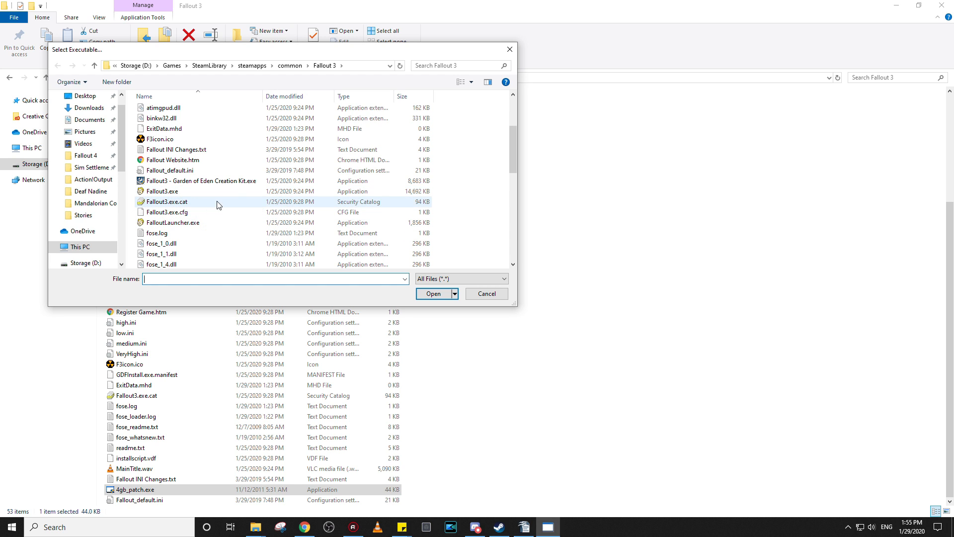
scroll(262, 189, "down", 6)
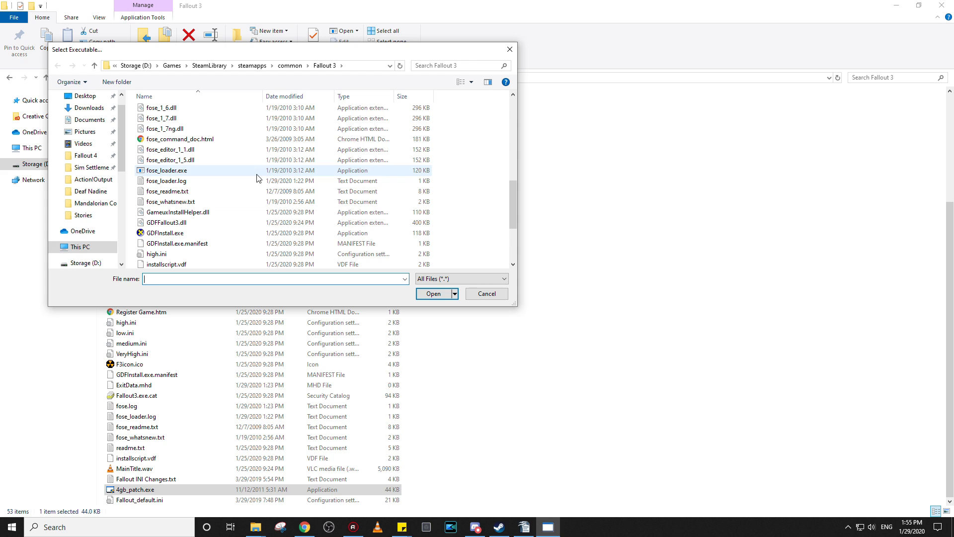
left_click(183, 171)
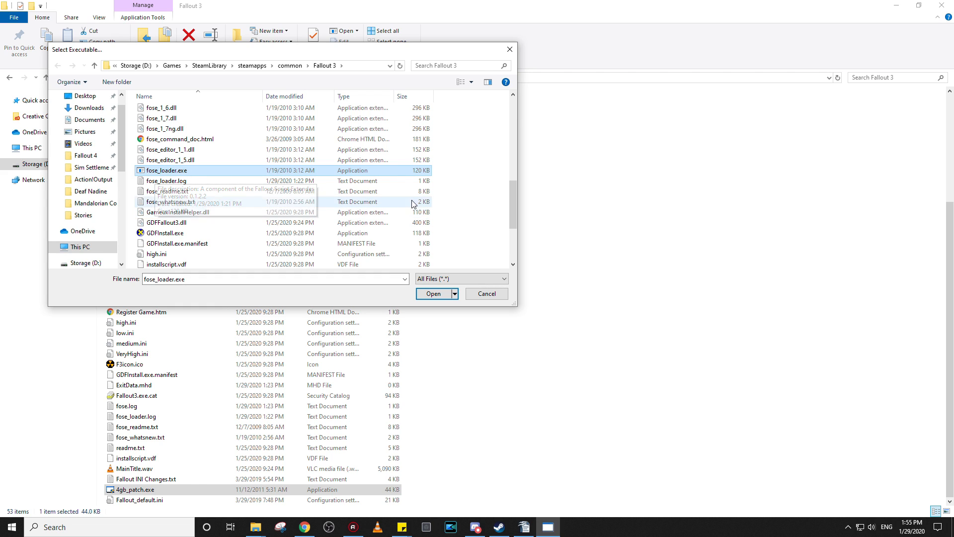
left_click(442, 295)
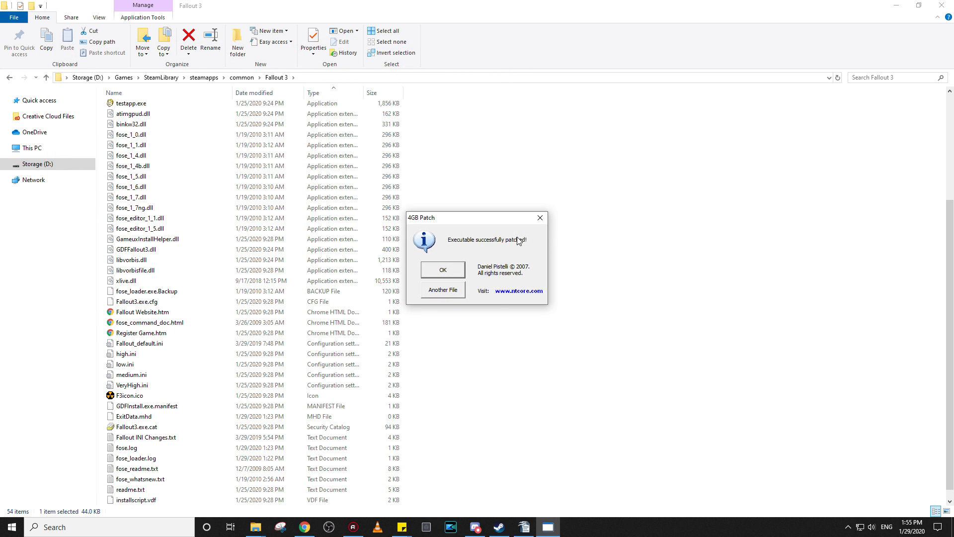
left_click(441, 273)
Run 4gb_patch.exe again and apply the patch to Fallout3.exe
scroll(386, 343, "down", 1)
scroll(386, 343, "up", 5)
scroll(387, 342, "down", 5)
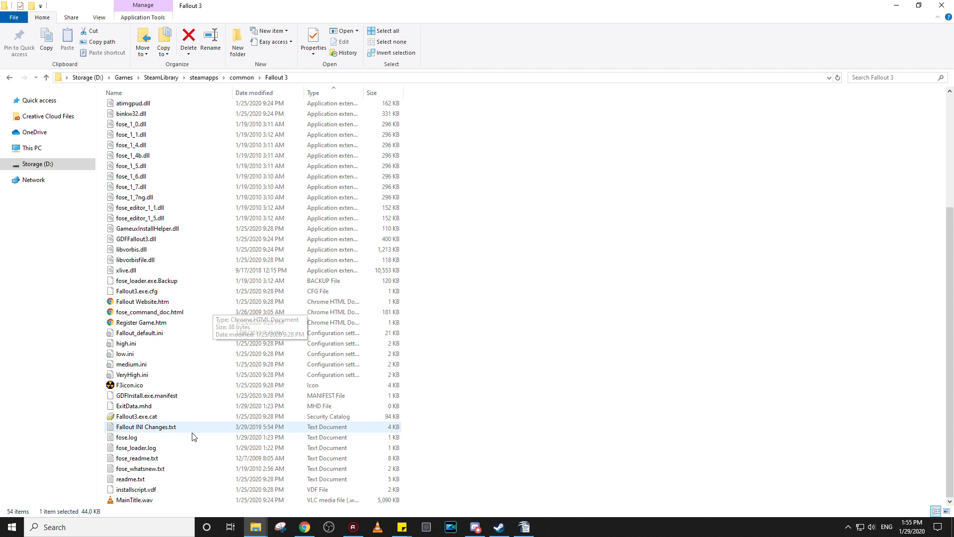
scroll(189, 387, "up", 4)
double_click(150, 146)
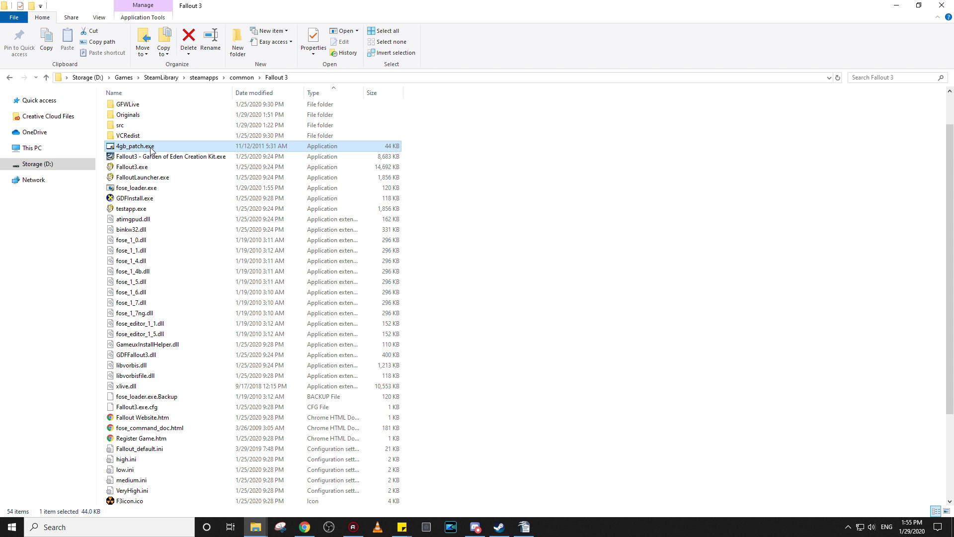
left_click(451, 327)
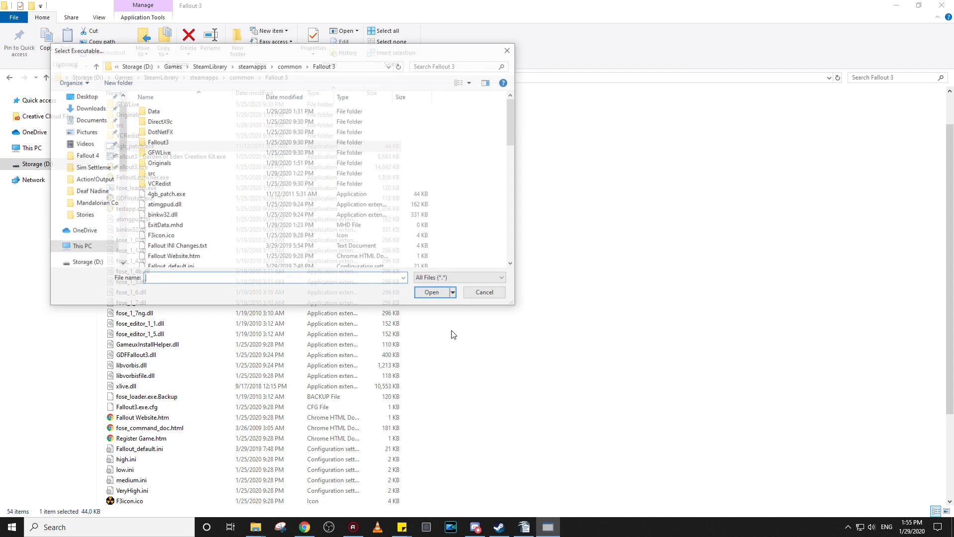
scroll(381, 184, "down", 4)
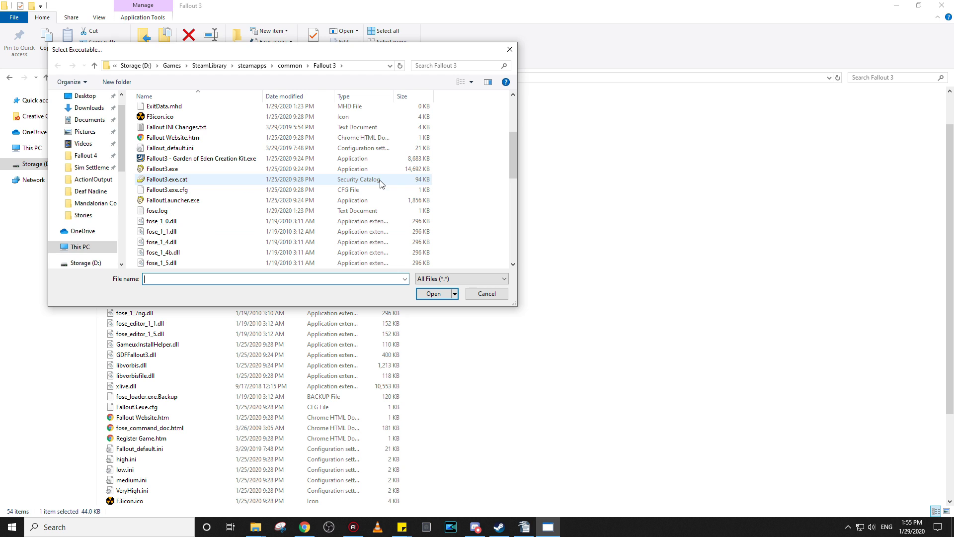
left_click(190, 170)
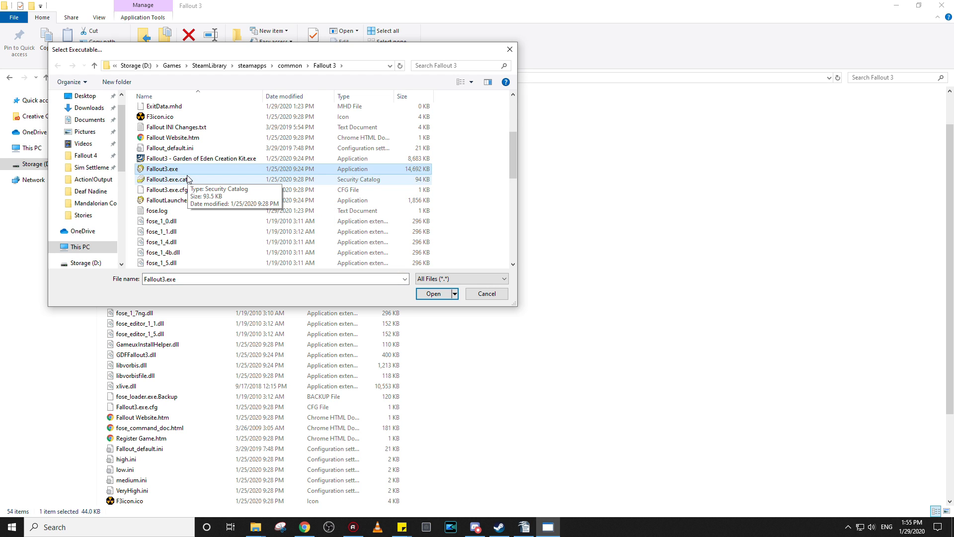
left_click(427, 297)
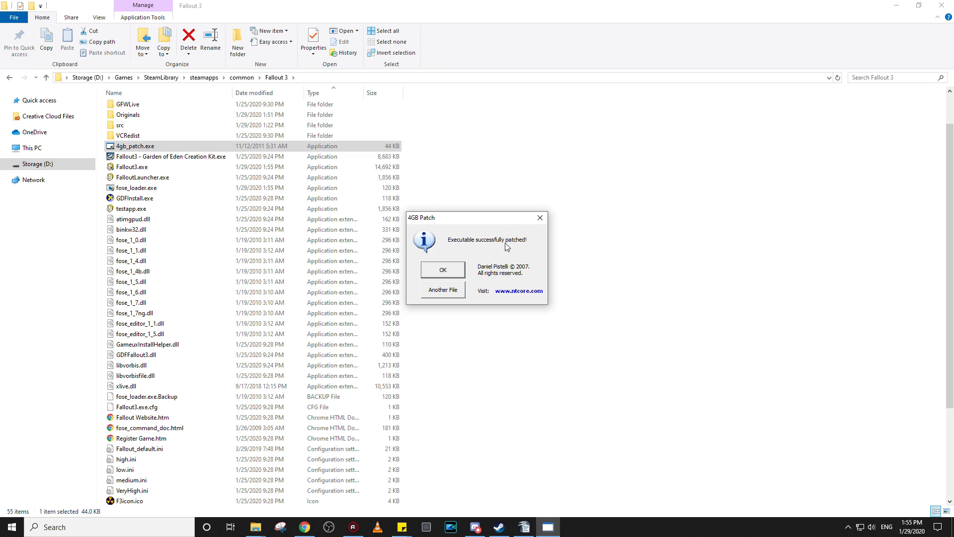
left_click(452, 269)
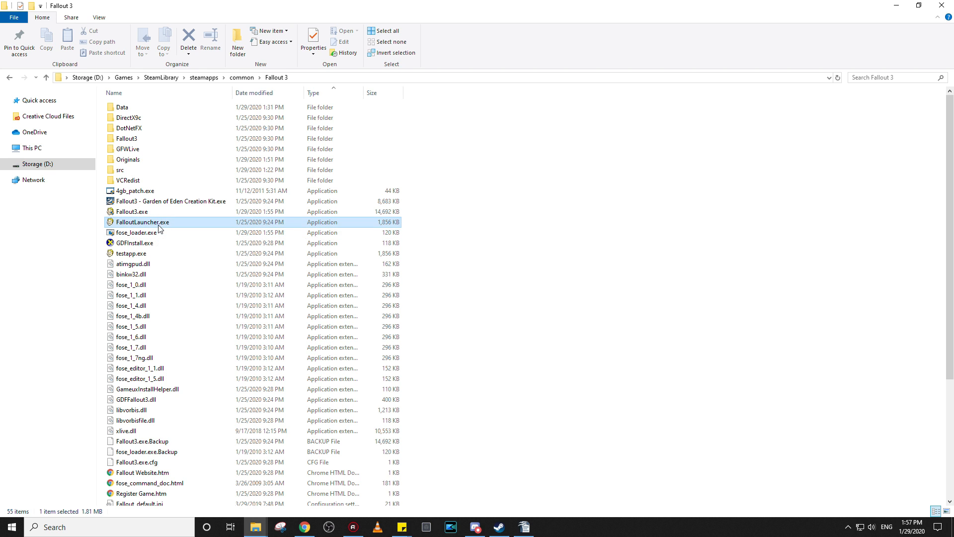
Switch to Steam, start Fallout 3 and open the options in its launcher
left_click(183, 223)
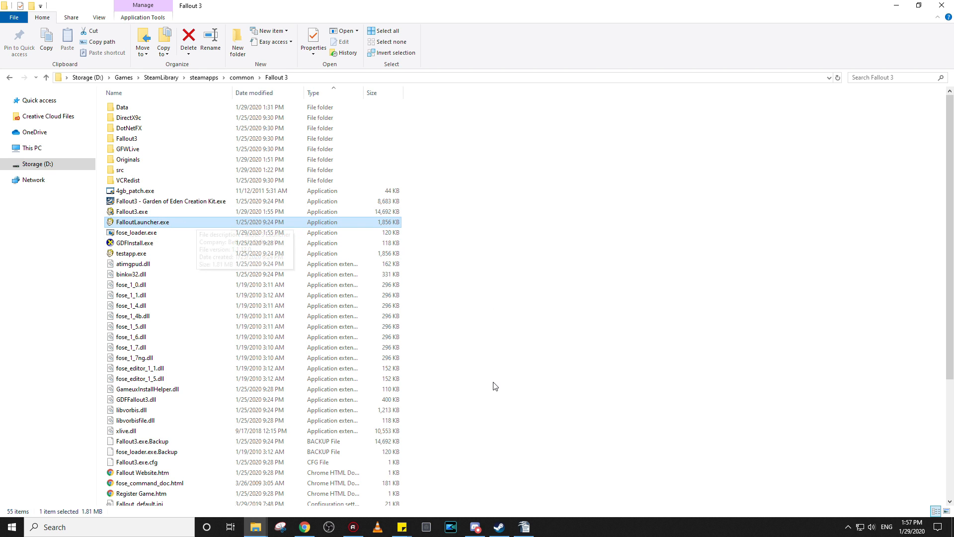
left_click(499, 527)
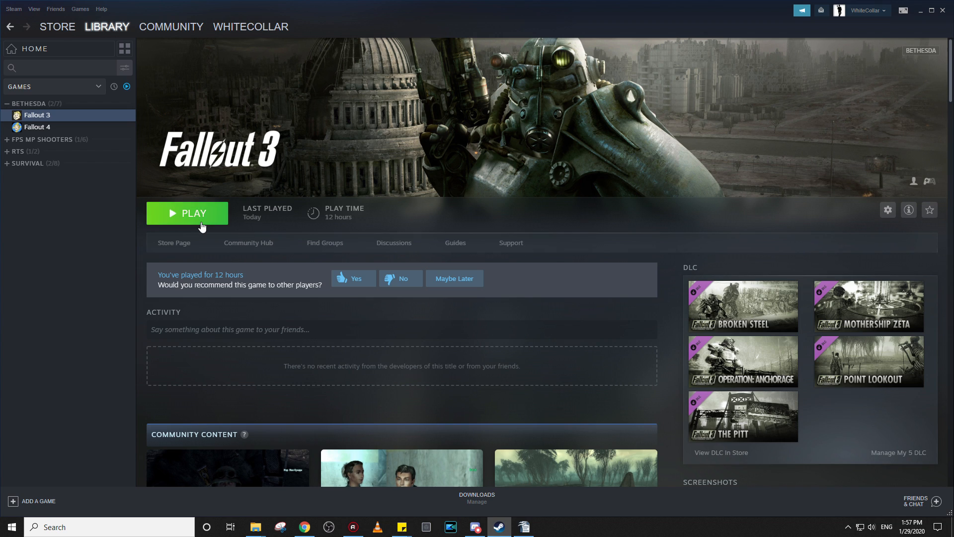
left_click(218, 222)
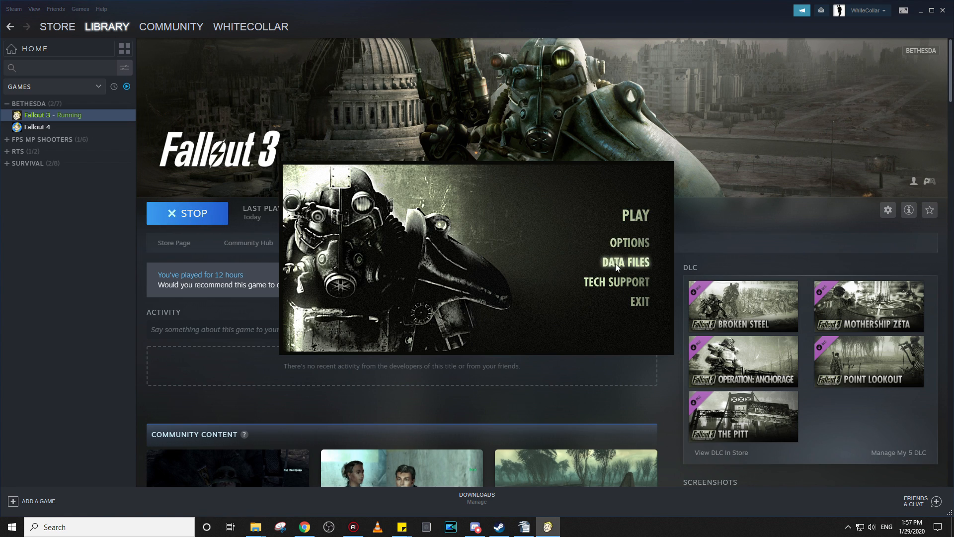
left_click(626, 245)
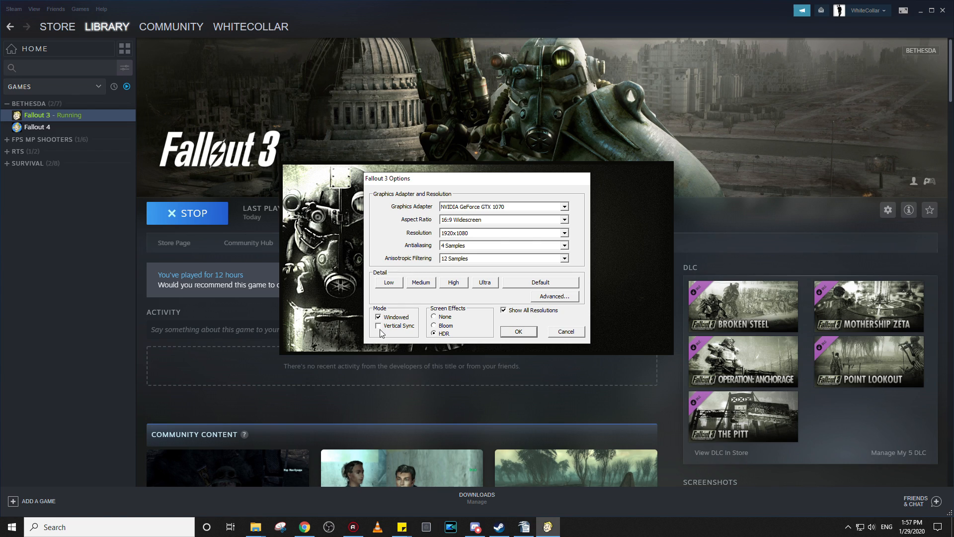
Accept the Fallout 3 launcher options with windowed mode enabled and exit the launcher
left_click(528, 332)
left_click(637, 302)
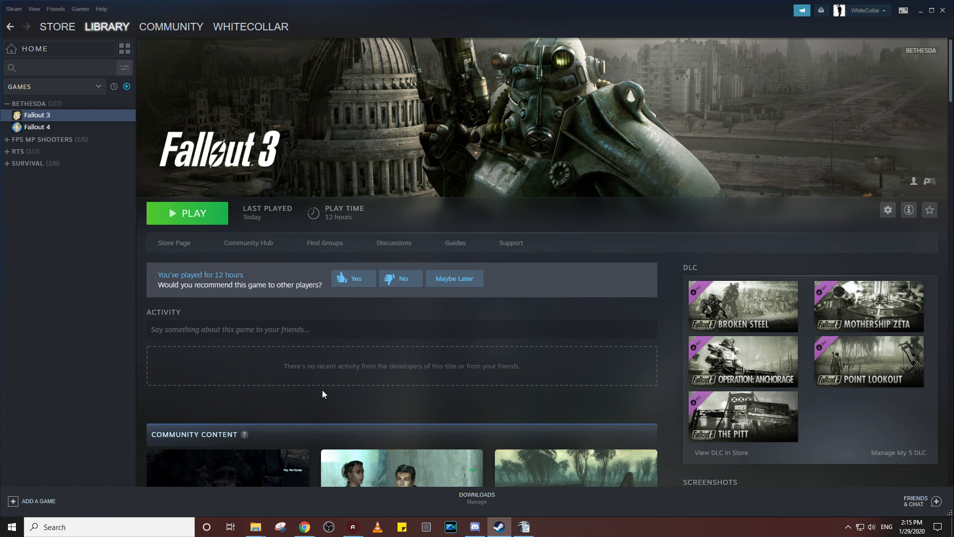
Switch to Chrome and download FOMM.zip from the Fallout Mod Manager files page on Mods Reloaded
left_click(306, 527)
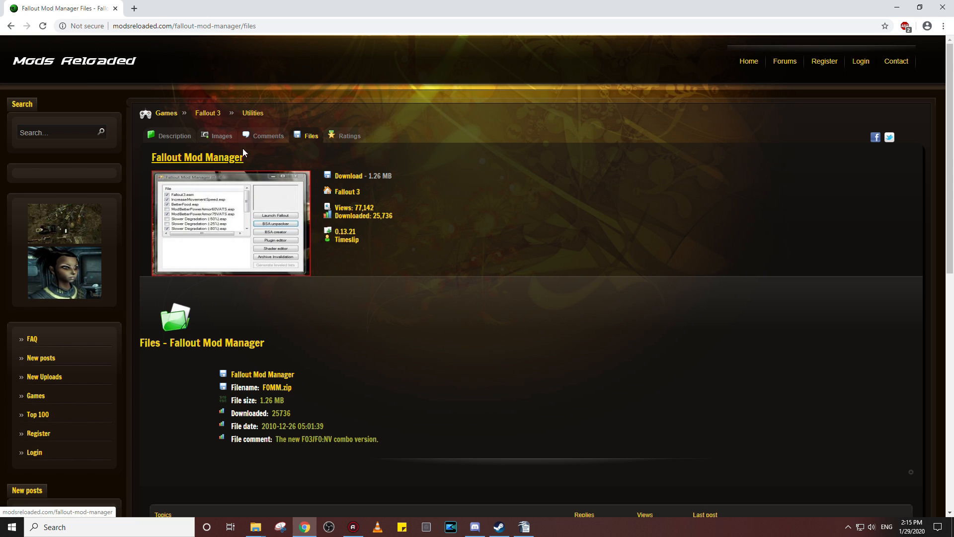
left_click(176, 142)
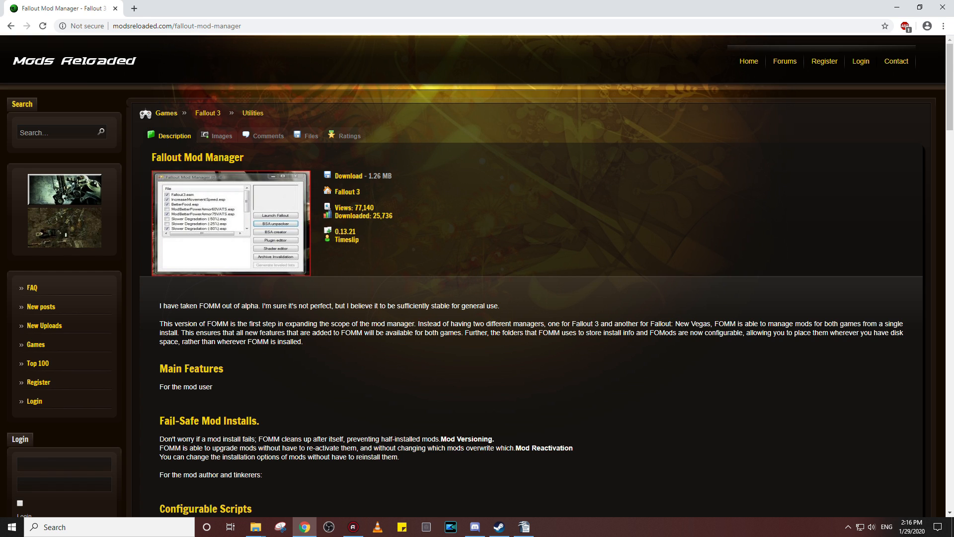
left_click(308, 141)
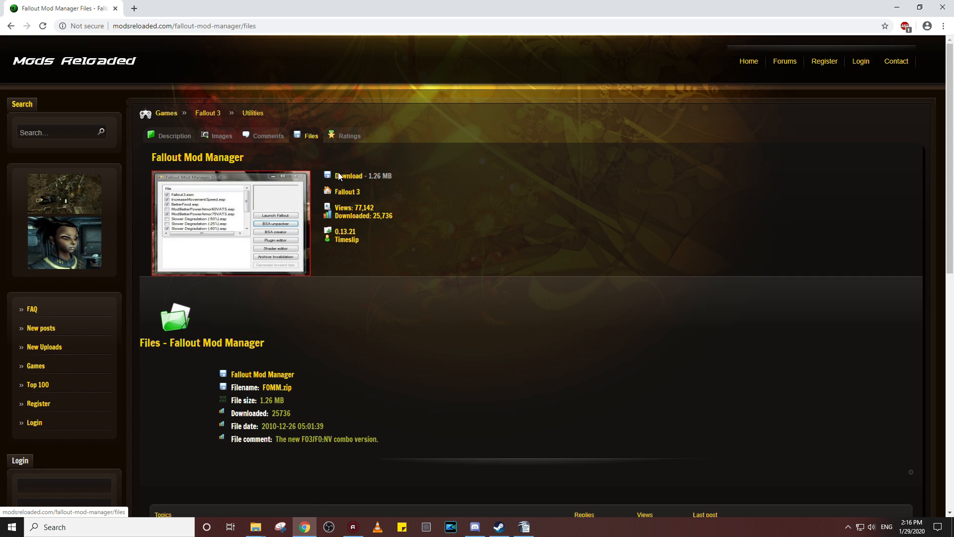
scroll(406, 319, "down", 1)
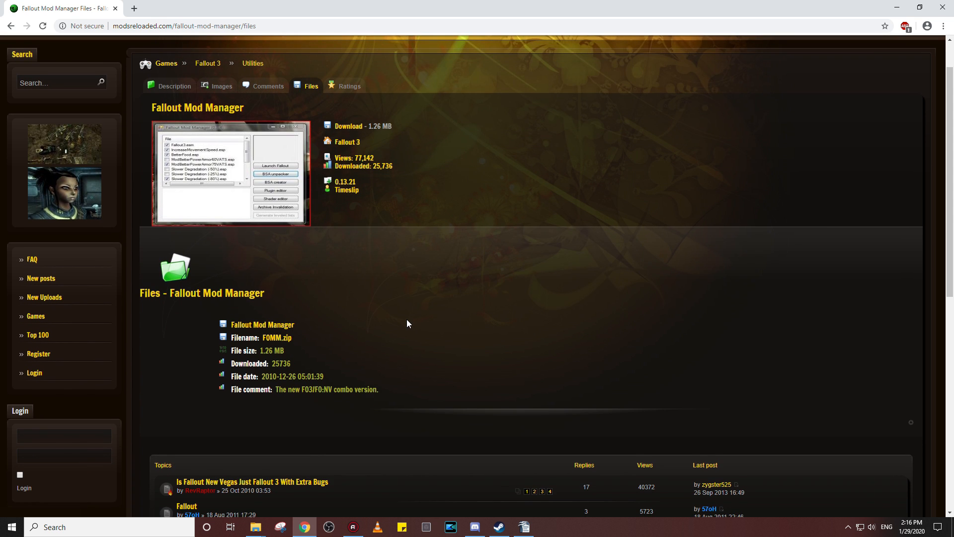
left_click(248, 326)
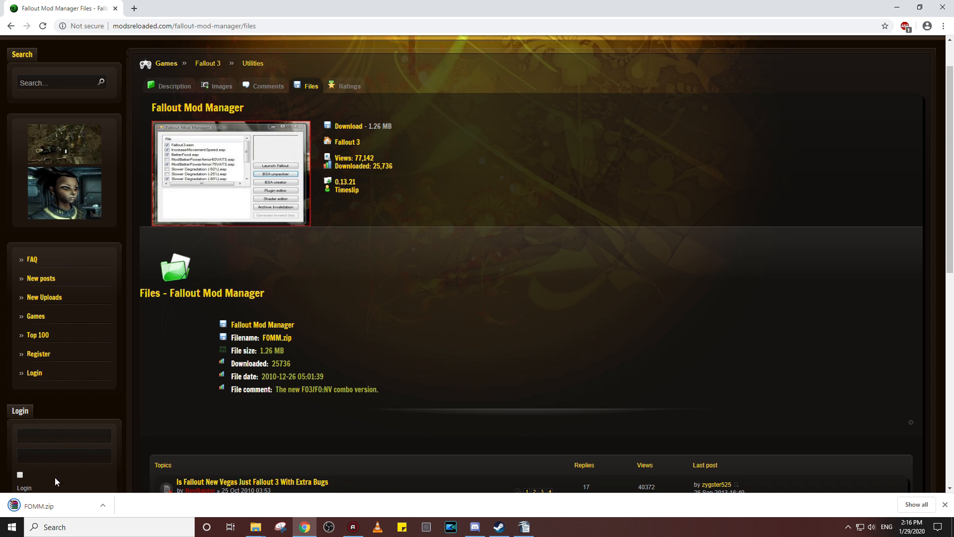
Extract FOMM.zip in the Downloads folder and delete the zip archive
left_click(258, 526)
left_click(289, 499)
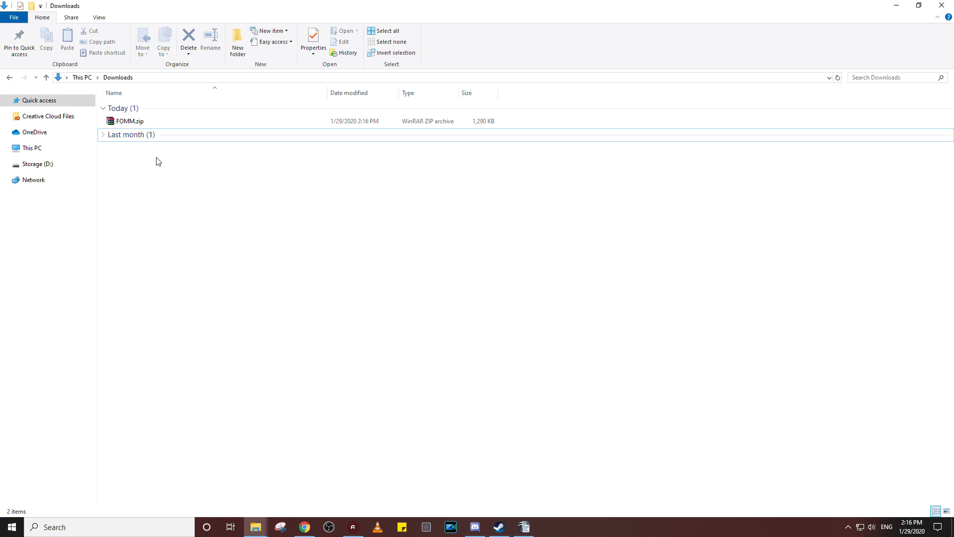
left_click(156, 125)
right_click(156, 125)
left_click(166, 166)
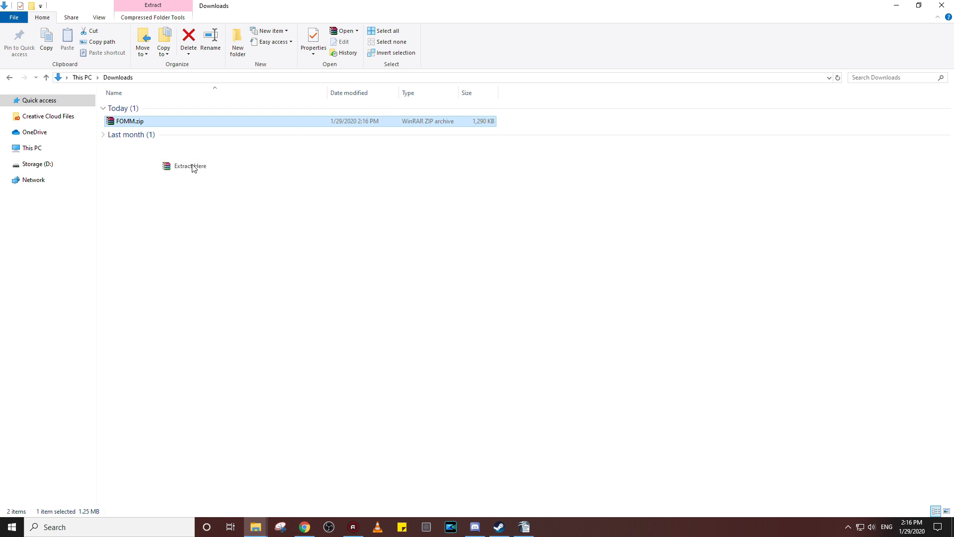
left_click(264, 222)
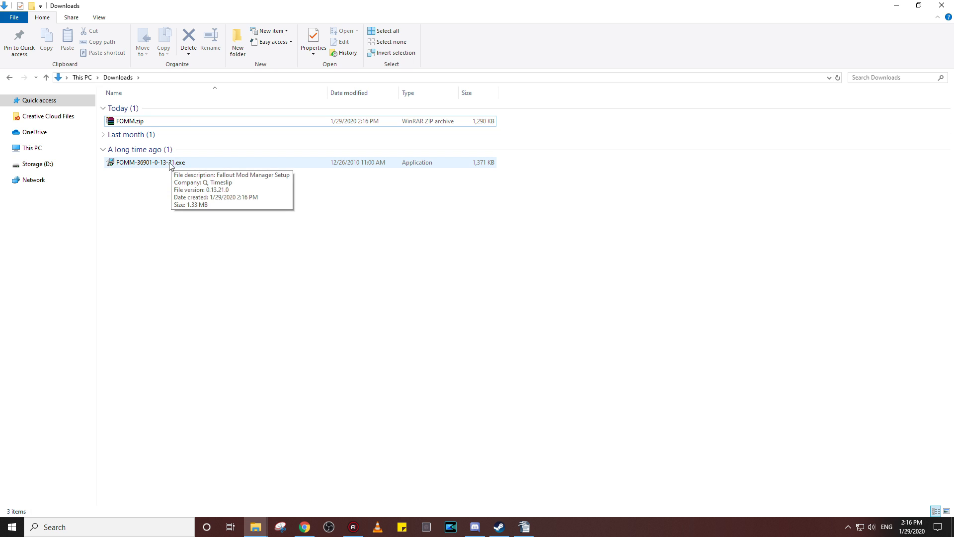
left_click(164, 123)
key("Delete")
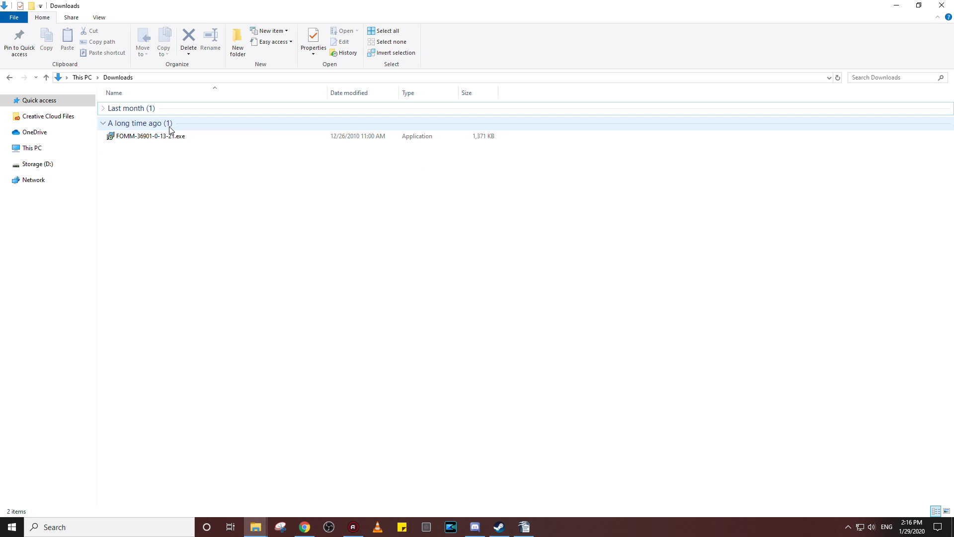
Run FOMM-36901-0-13-21.exe and accept the licence agreement in the Fallout Mod Manager setup
double_click(179, 143)
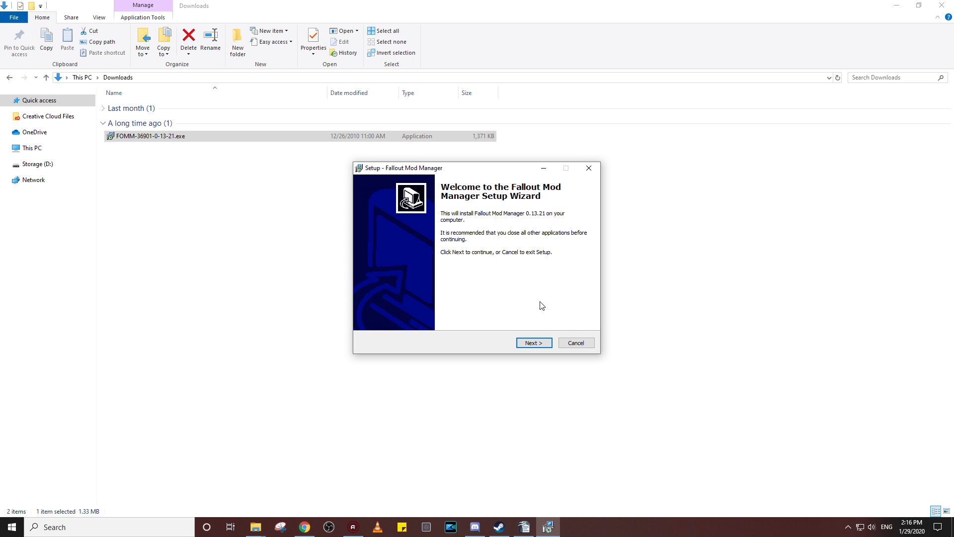
left_click(534, 343)
left_click(390, 313)
left_click(538, 345)
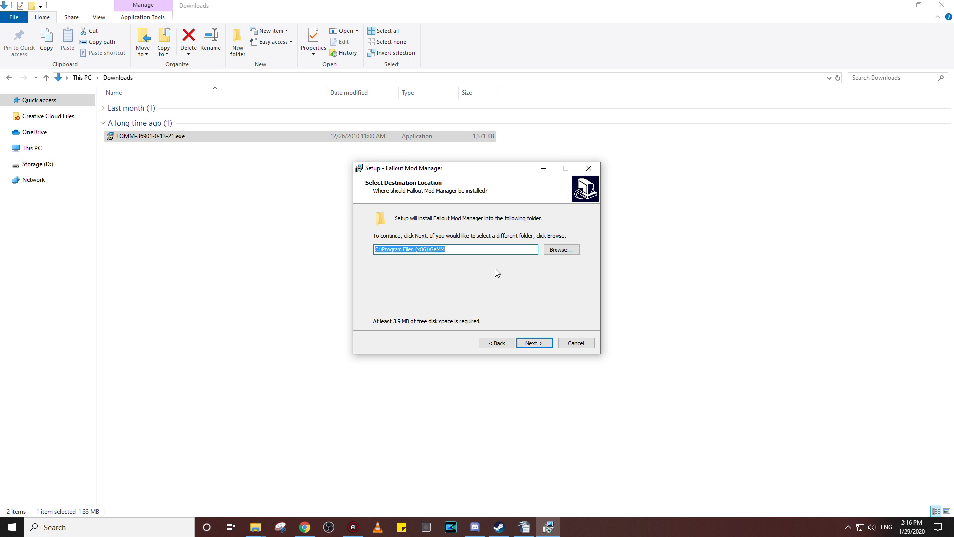
Set the Fallout Mod Manager install location to D:\TWCP\FO3\FalloutModManager\GeMM
left_click(562, 250)
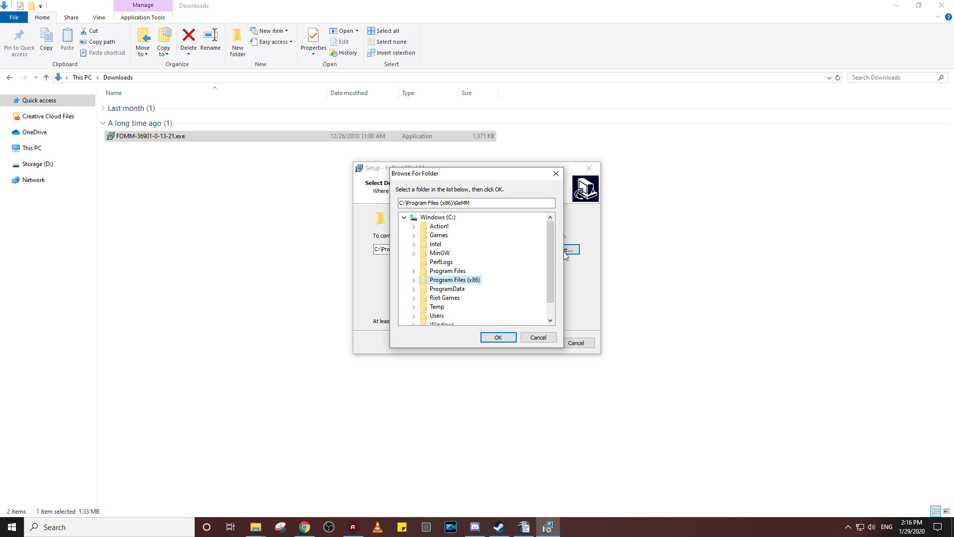
scroll(404, 238, "down", 10)
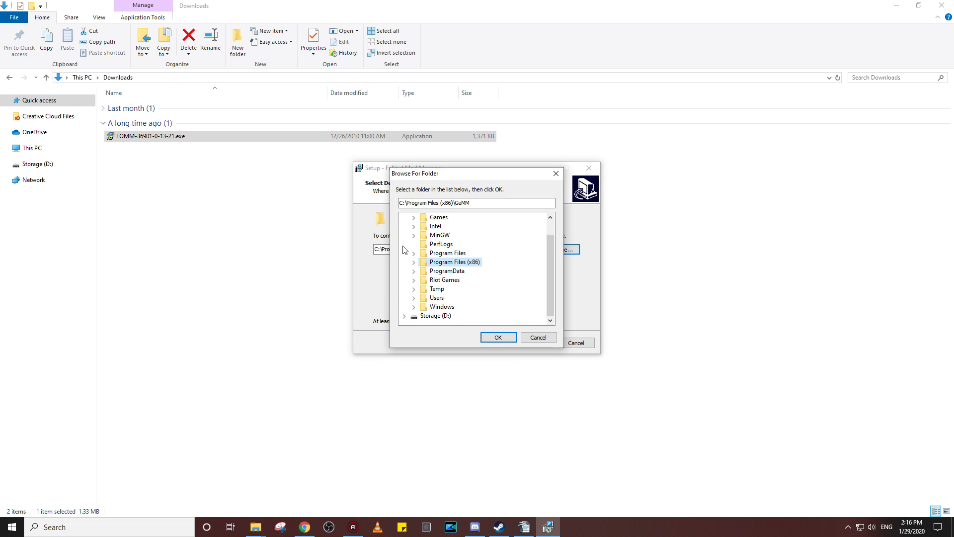
left_click(418, 298)
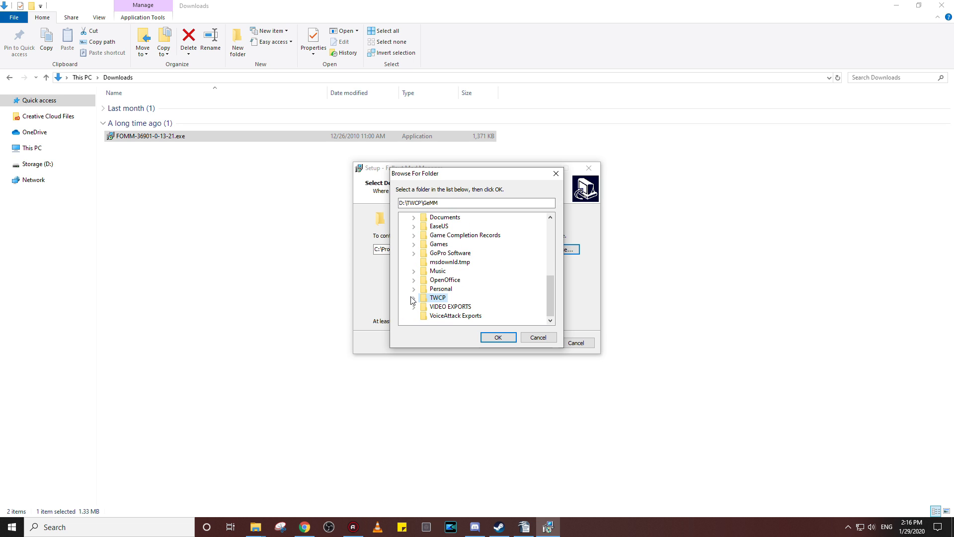
left_click(413, 298)
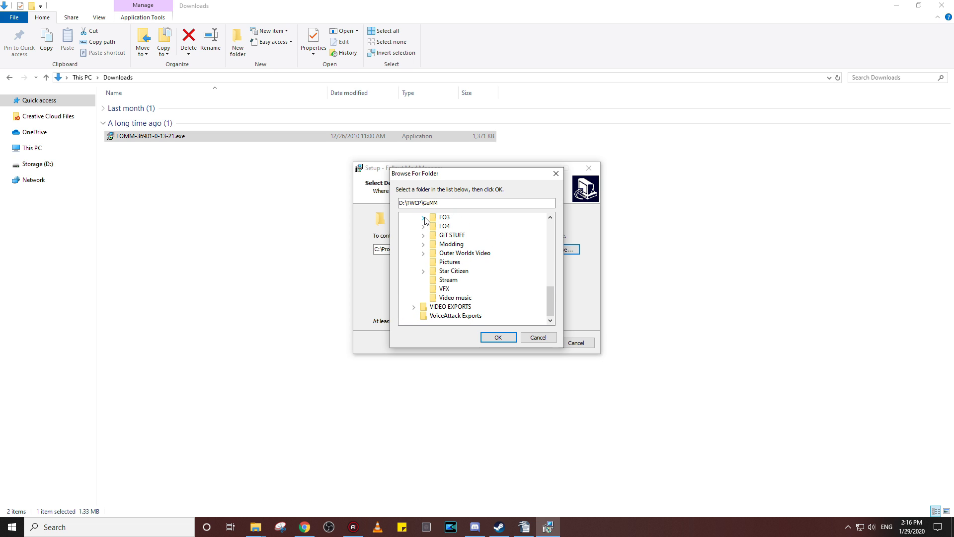
left_click(424, 217)
left_click(475, 226)
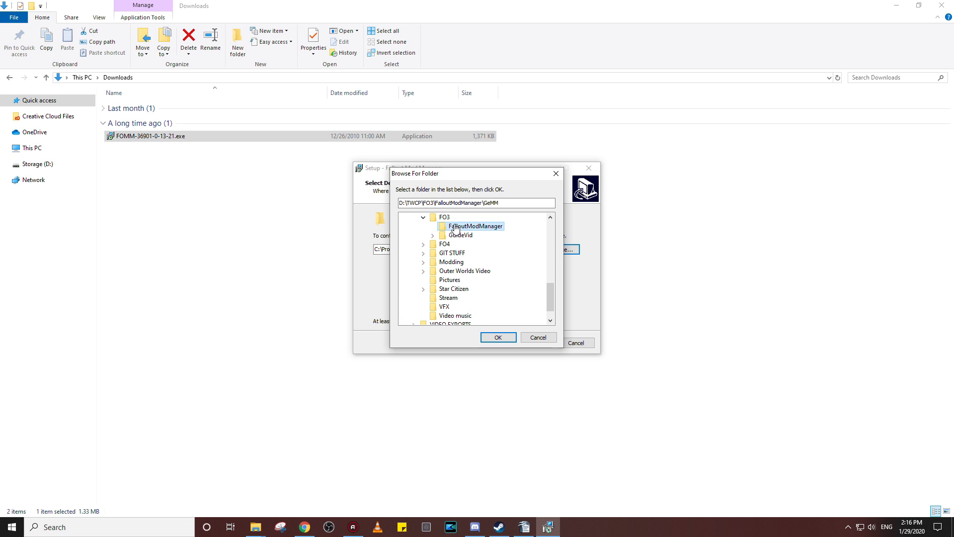
left_click(506, 337)
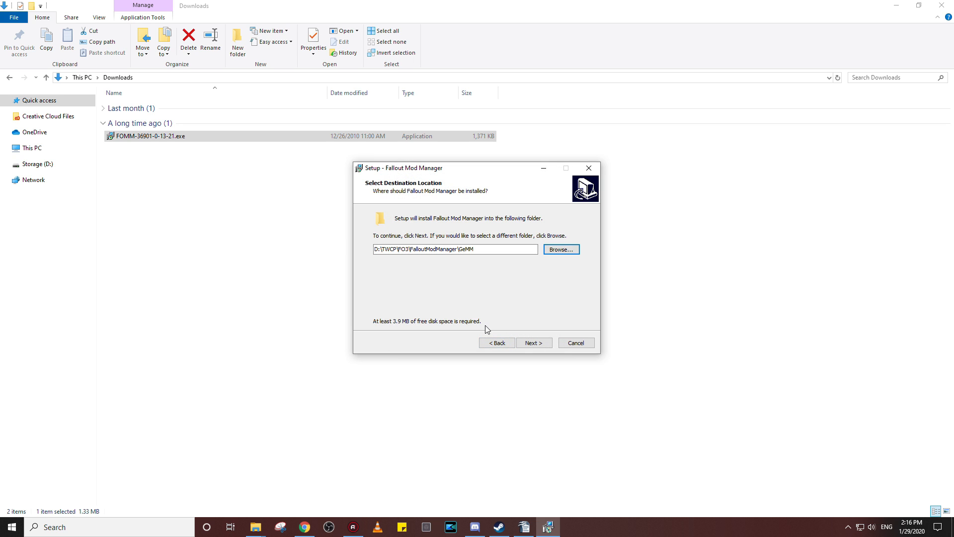
left_click(532, 343)
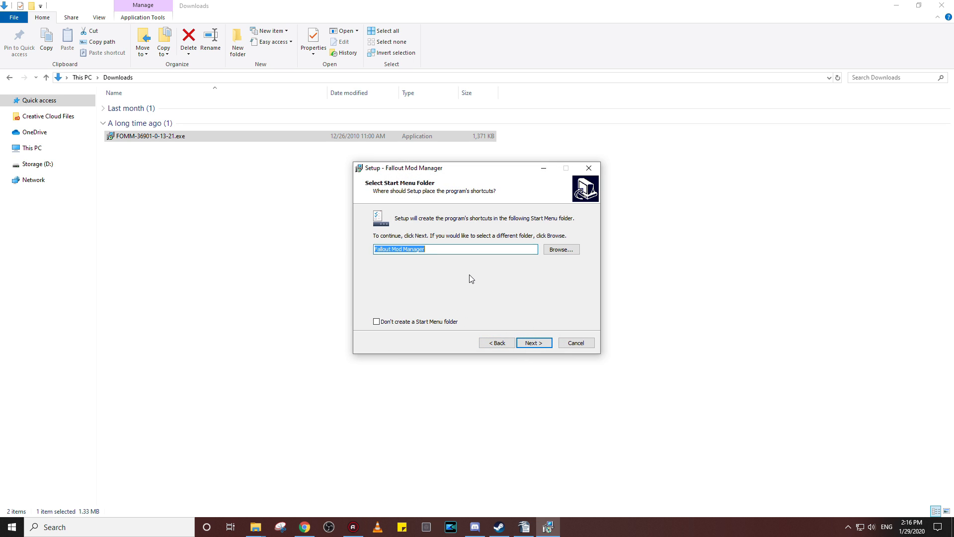
Install Fallout Mod Manager without a Start Menu folder or additional startmenu shortcuts, keeping the file type associations
left_click(432, 323)
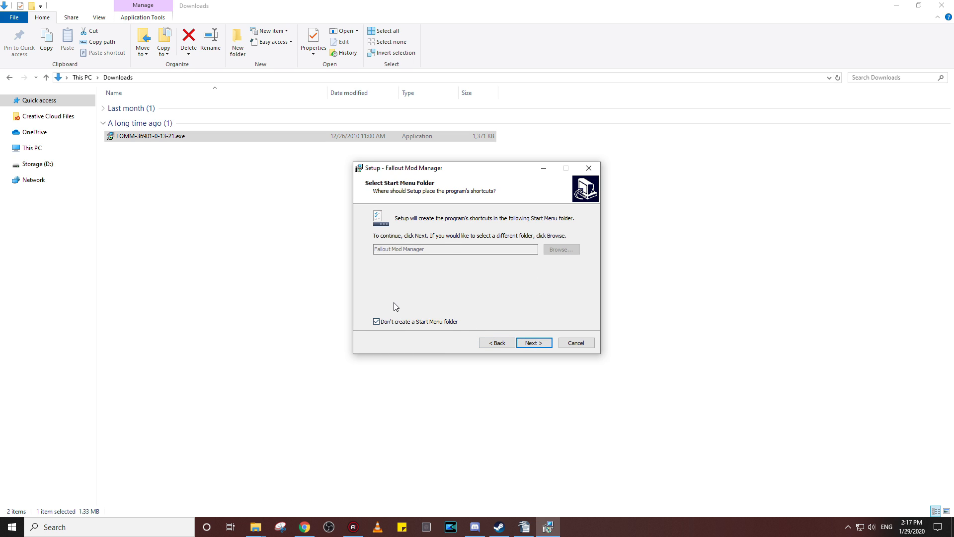
left_click(546, 342)
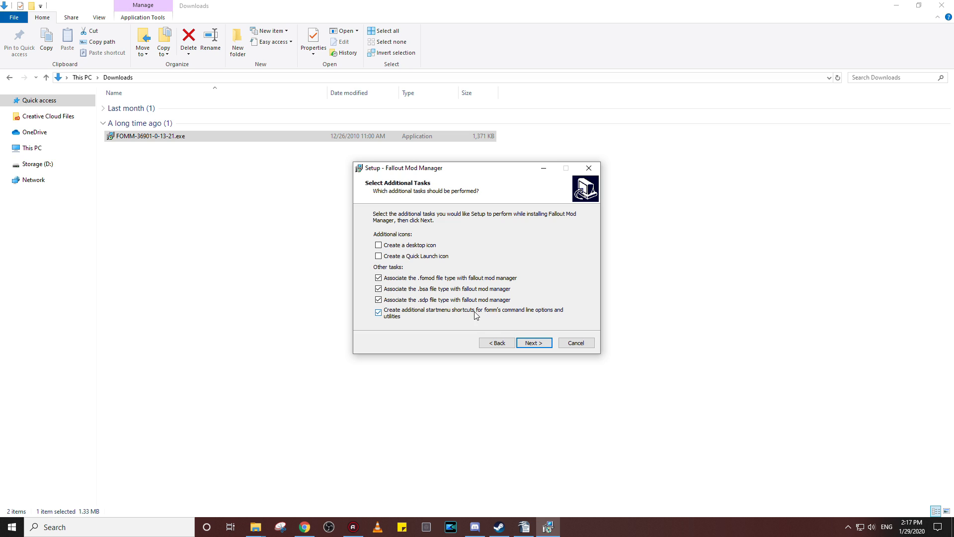
left_click(378, 313)
left_click(534, 343)
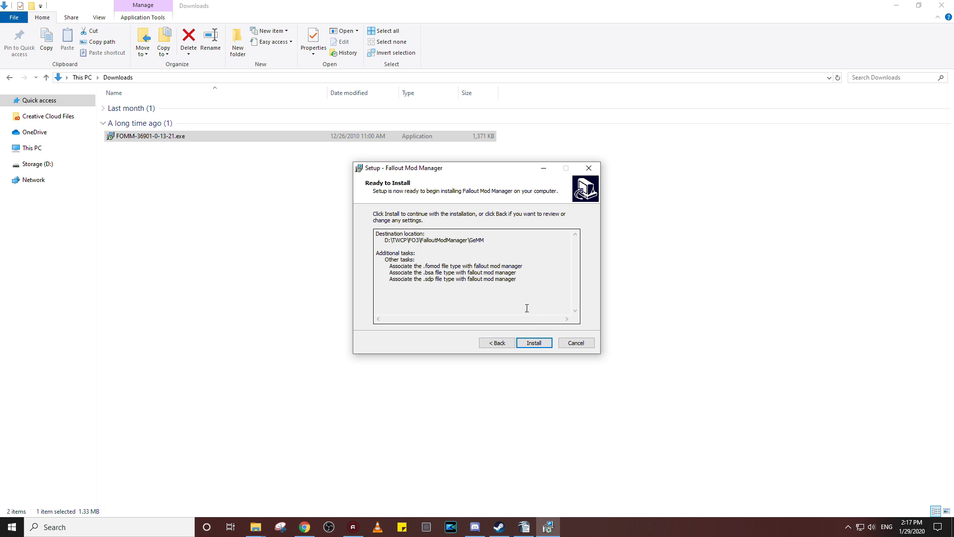
left_click(536, 343)
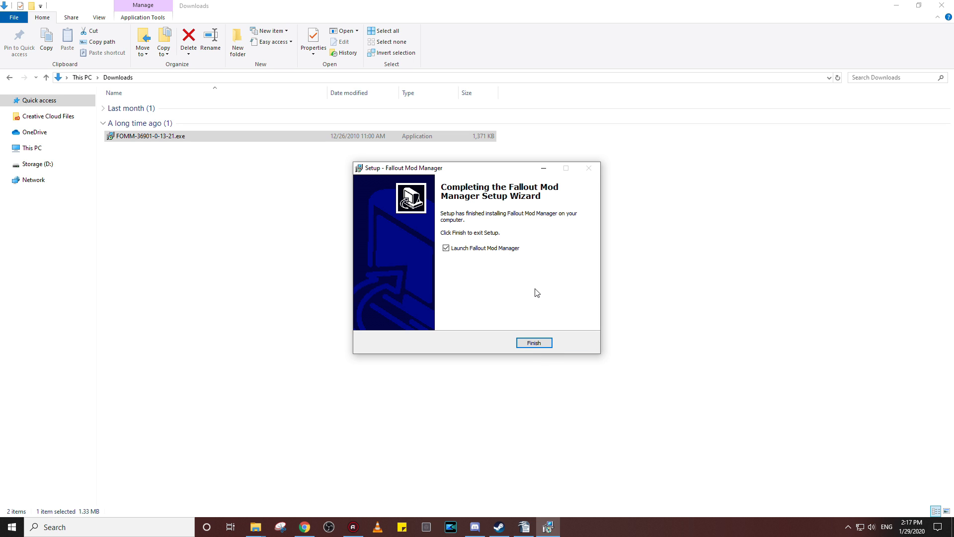
Finish setup by launching Fallout Mod Manager and choose Fallout 3 as the managed game without being asked next time
left_click(525, 343)
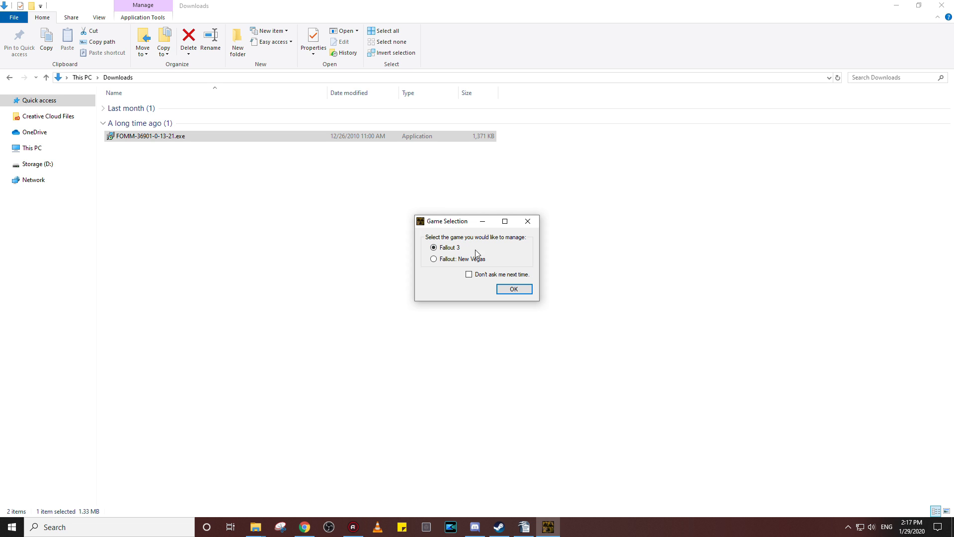
left_click(494, 276)
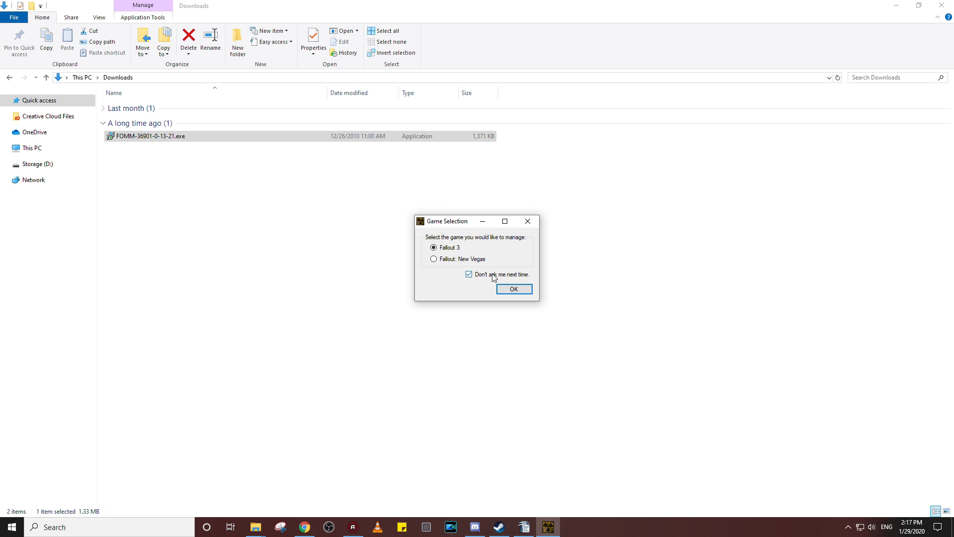
left_click(516, 291)
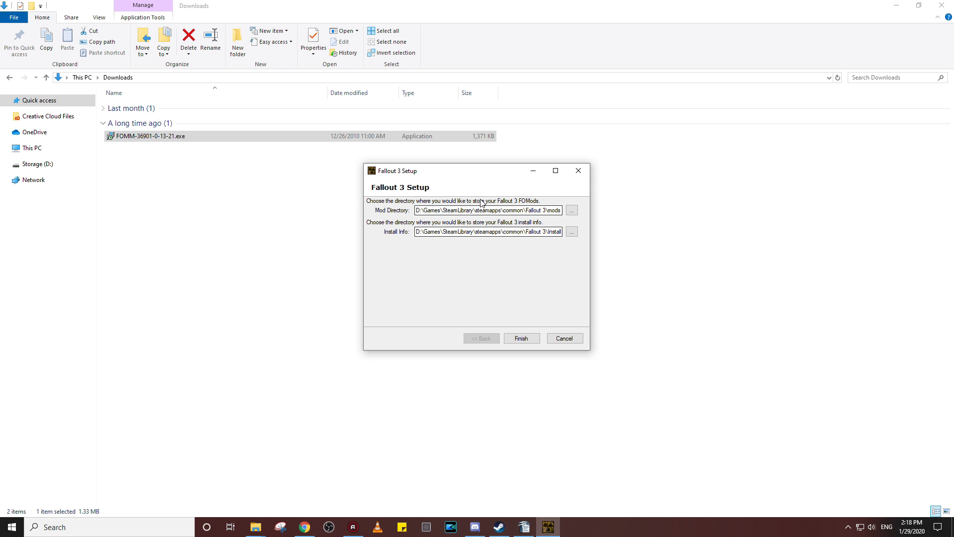
Accept the default Fallout 3 directories, create the missing Mod and Install Info directories, and let FOMM upgrade its files
left_click(530, 339)
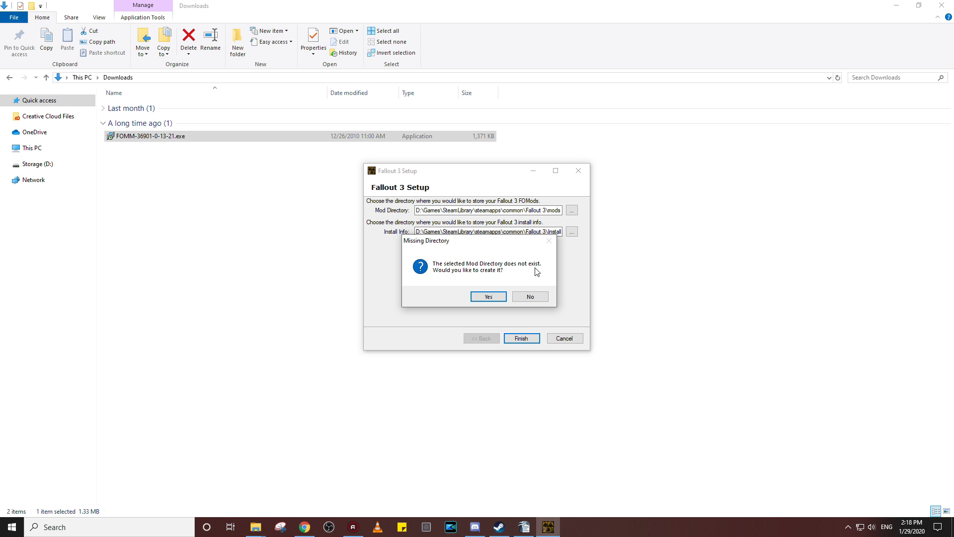
left_click(475, 297)
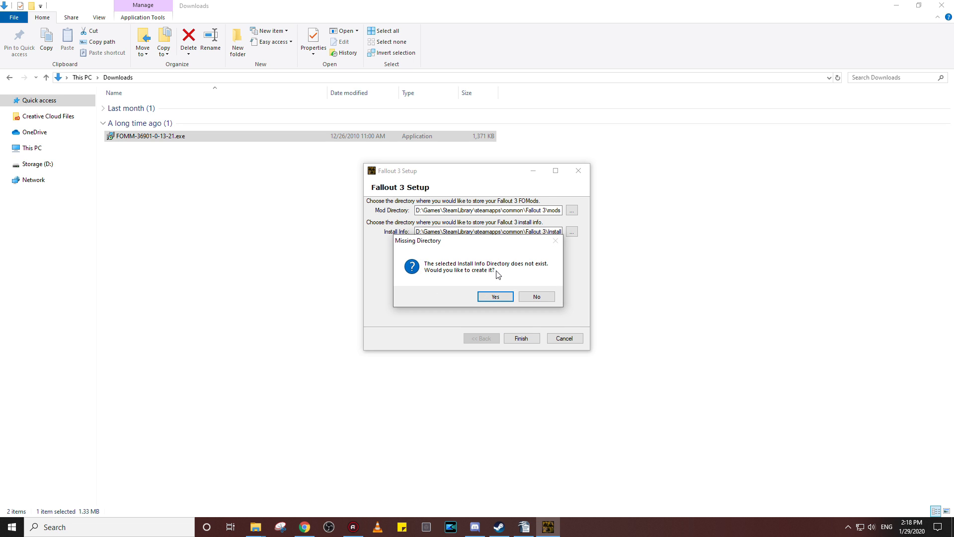
left_click(484, 297)
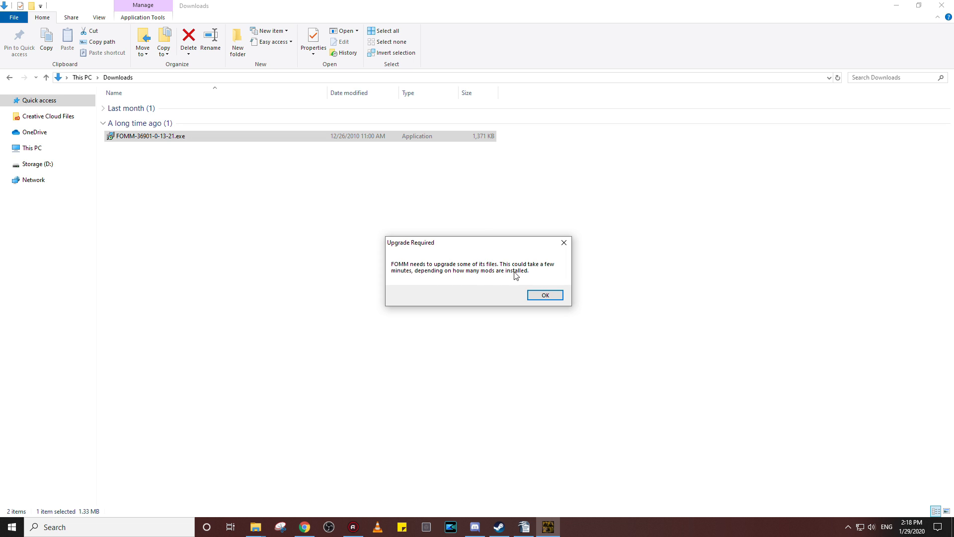
left_click(544, 296)
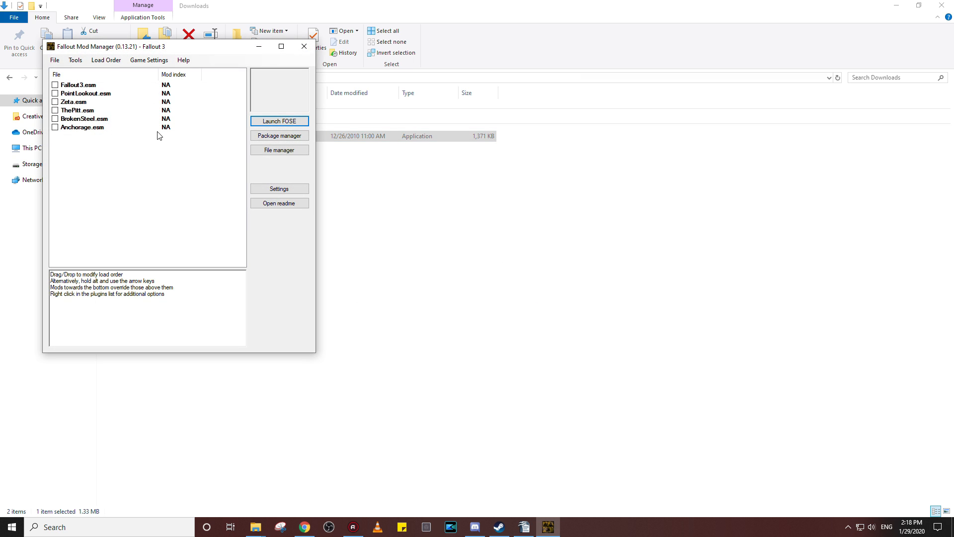
Enable all six plugins in Fallout Mod Manager: Fallout3, PointLookout, Zeta, ThePitt, BrokenSteel and Anchorage
left_click_drag(108, 46, 408, 102)
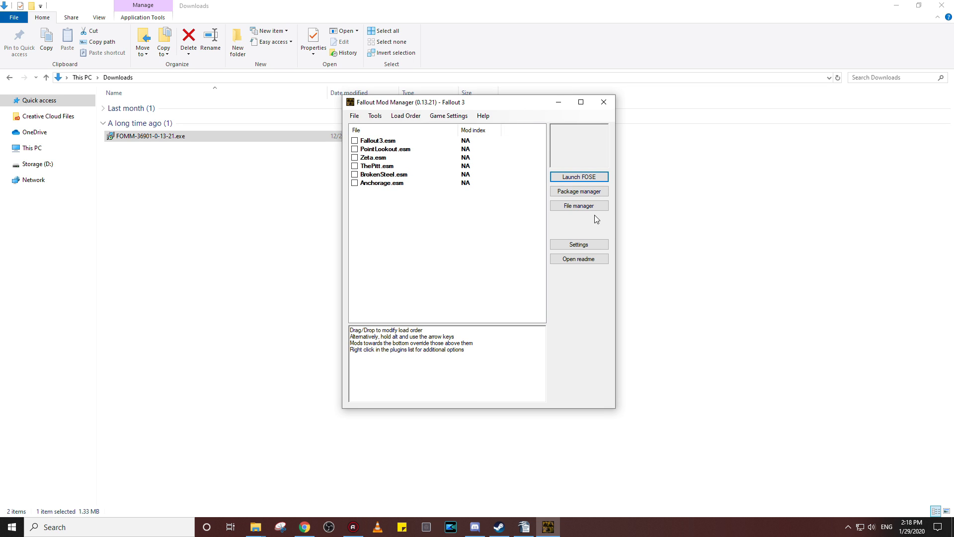
left_click(585, 184)
left_click(354, 141)
left_click(354, 149)
left_click(354, 158)
left_click(355, 165)
left_click(355, 183)
left_click(354, 175)
Launch Fallout 3 through FOSE to test it and quit the game from its main menu
left_click(587, 178)
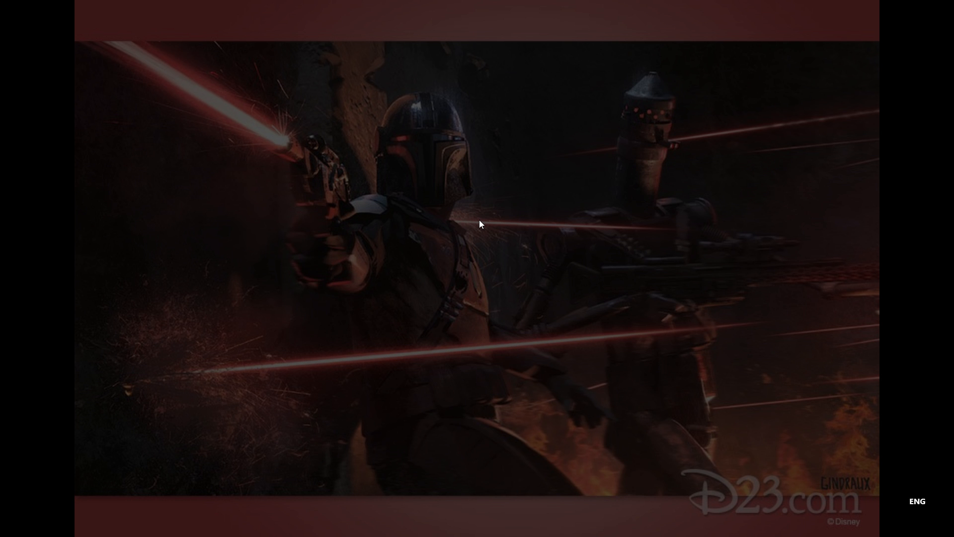
left_click(443, 331)
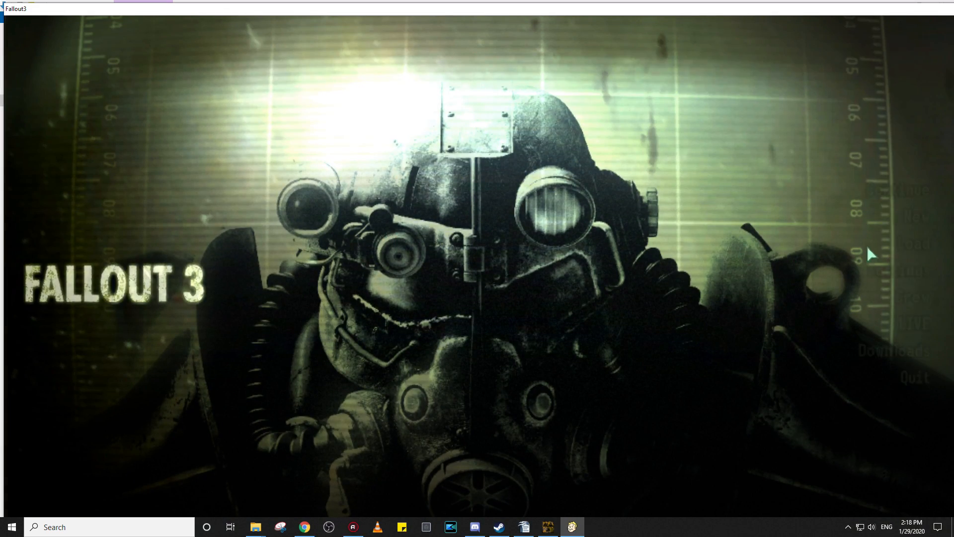
left_click(914, 378)
left_click(806, 377)
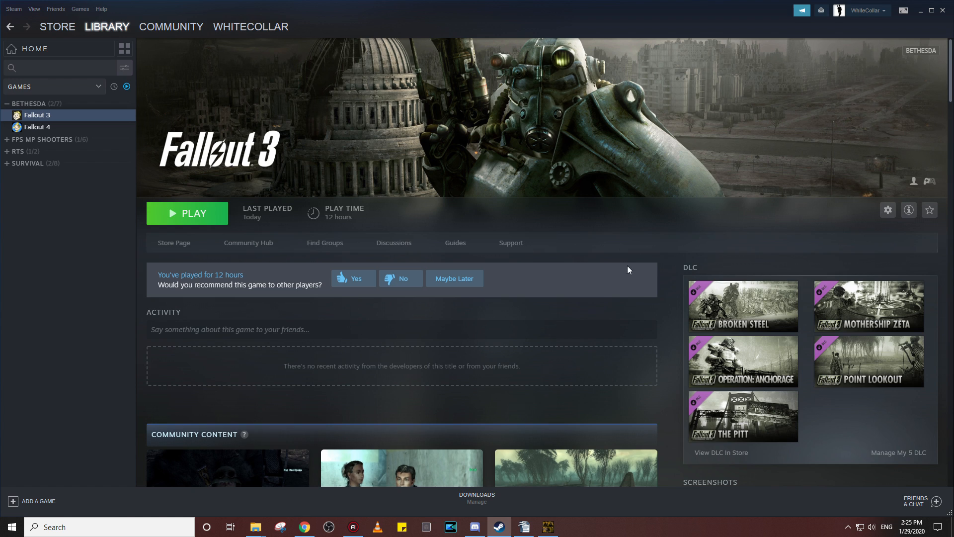
Switch to Chrome and examine the OneTweak for FO3 mod page on Nexus Mods, including its tags and description
left_click(305, 526)
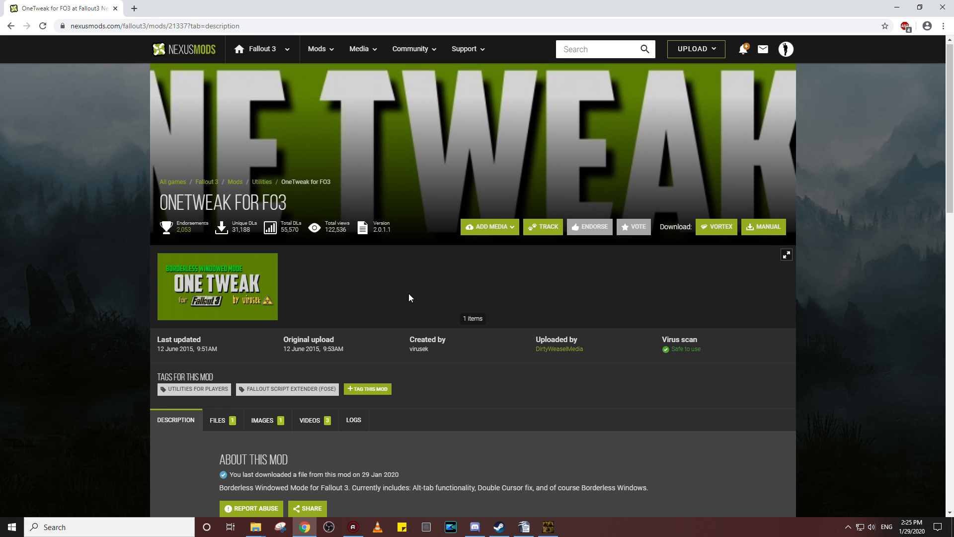
scroll(409, 297, "down", 1)
scroll(408, 297, "up", 1)
scroll(402, 311, "down", 2)
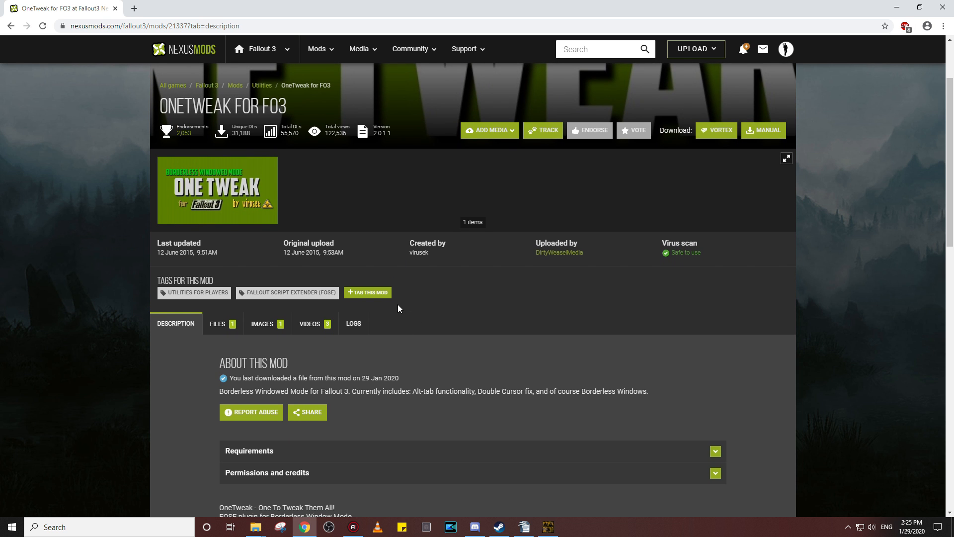
scroll(385, 307, "down", 1)
scroll(262, 301, "up", 1)
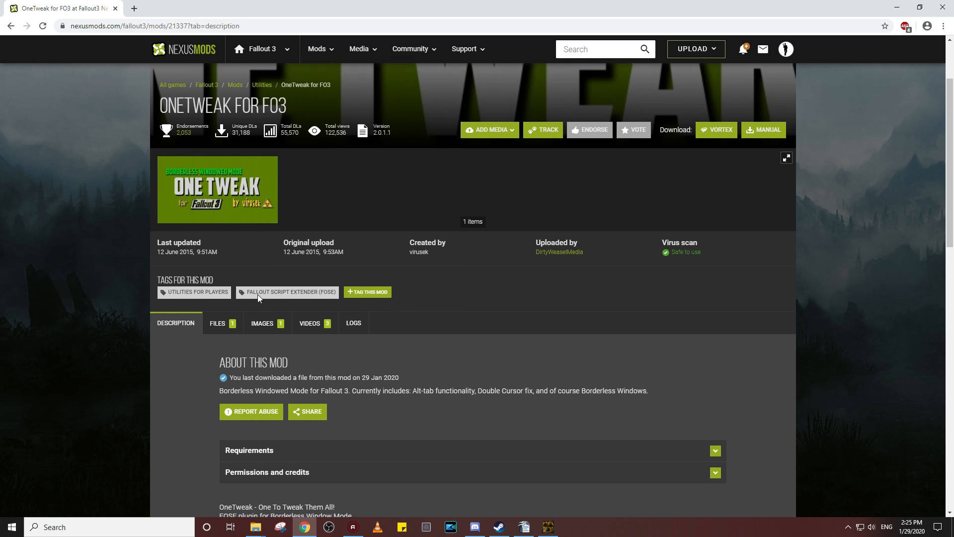
scroll(373, 259, "down", 2)
scroll(432, 226, "up", 4)
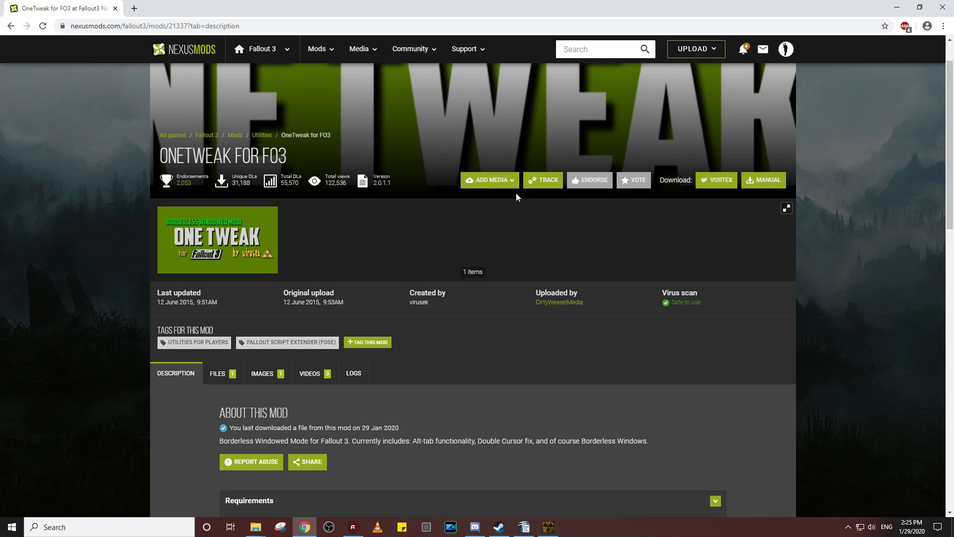
scroll(572, 222, "down", 2)
scroll(626, 114, "up", 2)
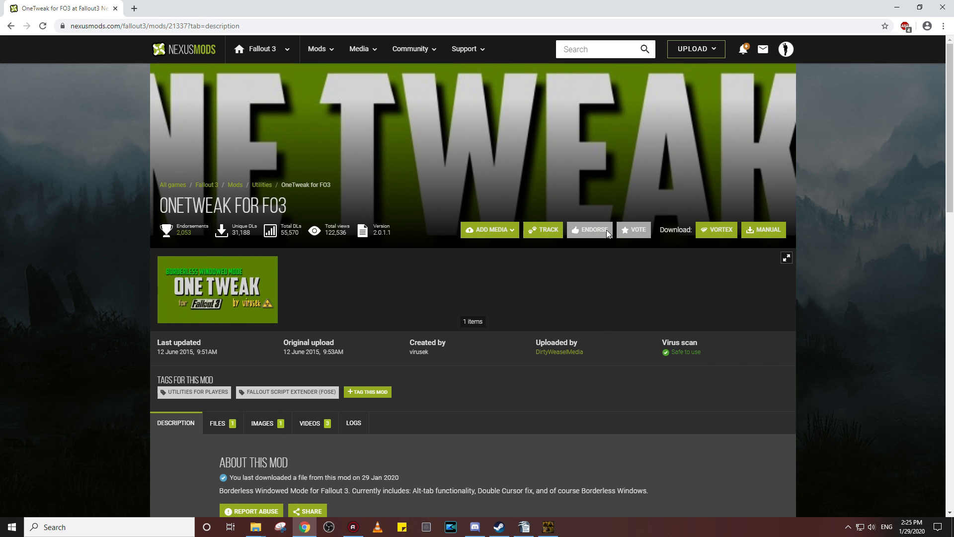
scroll(602, 217, "down", 2)
scroll(602, 217, "up", 1)
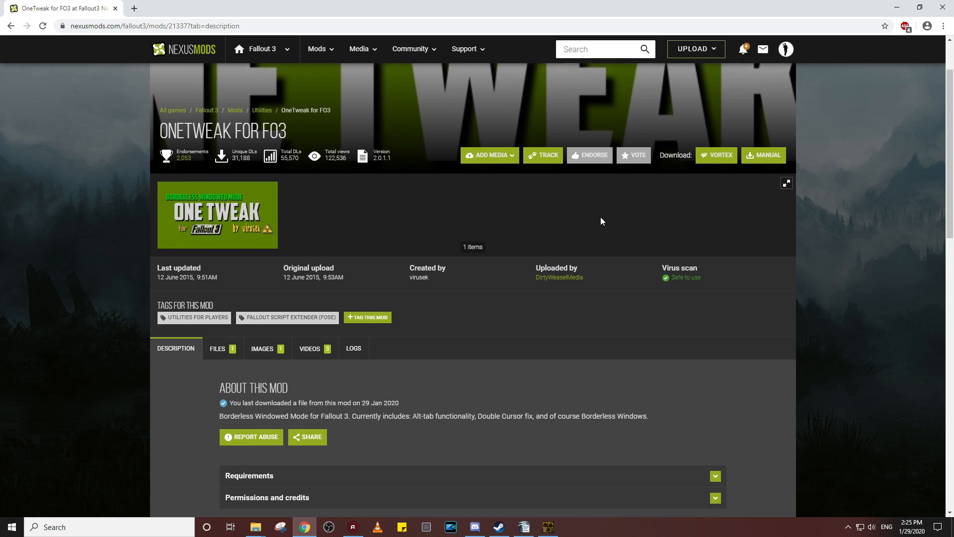
scroll(600, 217, "down", 2)
Manually download the OneTweak for Fallout 3 main file, continuing past the FOSE requirement and choosing the slow download
left_click(218, 278)
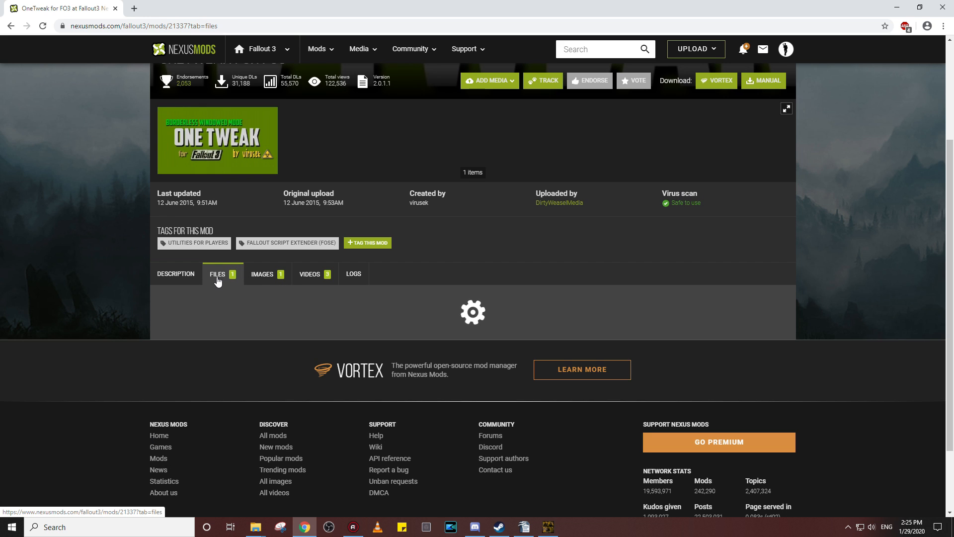
scroll(273, 310, "down", 2)
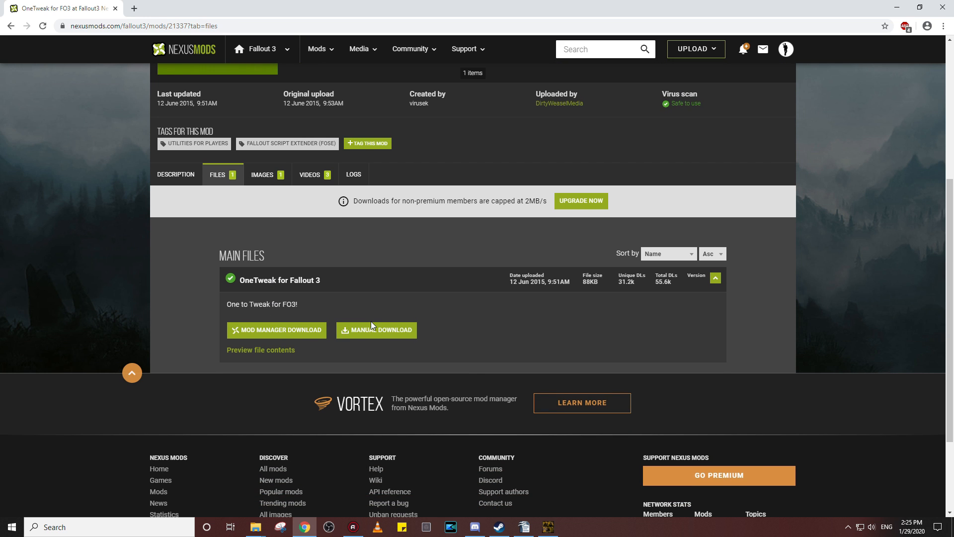
left_click(369, 329)
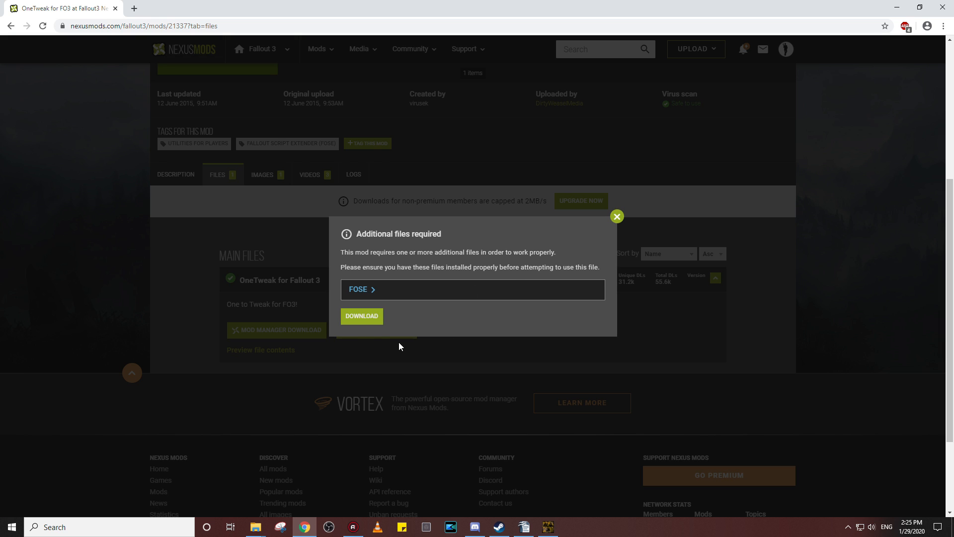
left_click(359, 320)
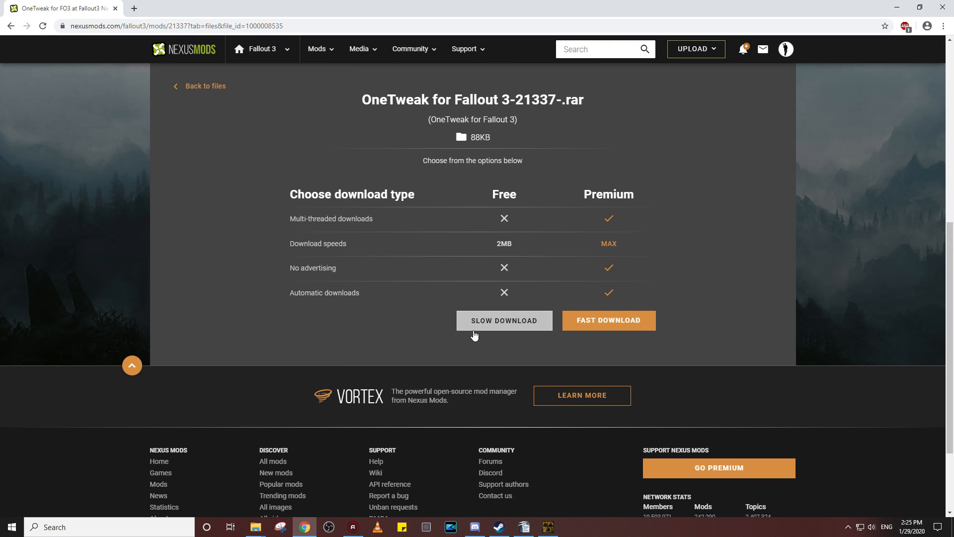
left_click(476, 324)
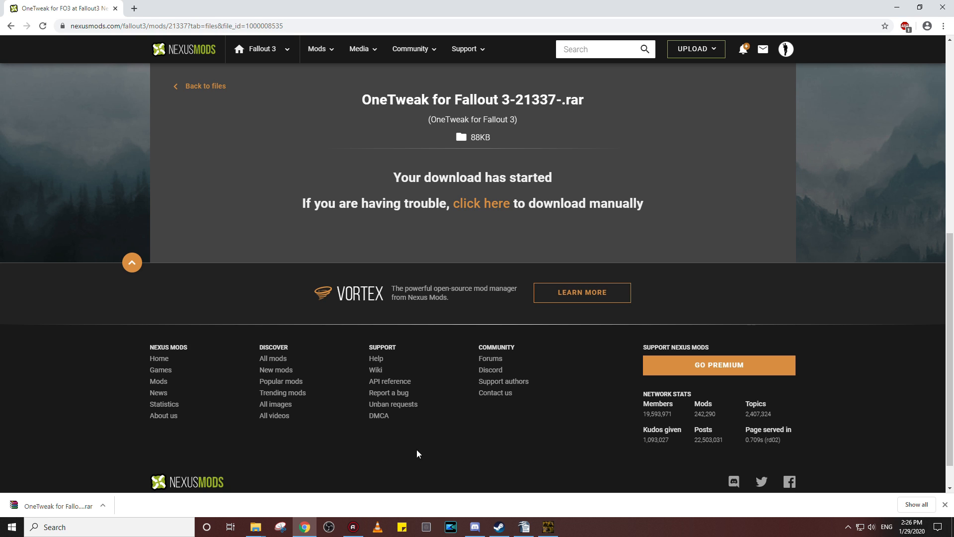
Switch to Fallout Mod Manager and add OneTweak for Fallout 3-21337-.rar from Downloads to the Package Manager, declining a copy of the original
left_click(546, 525)
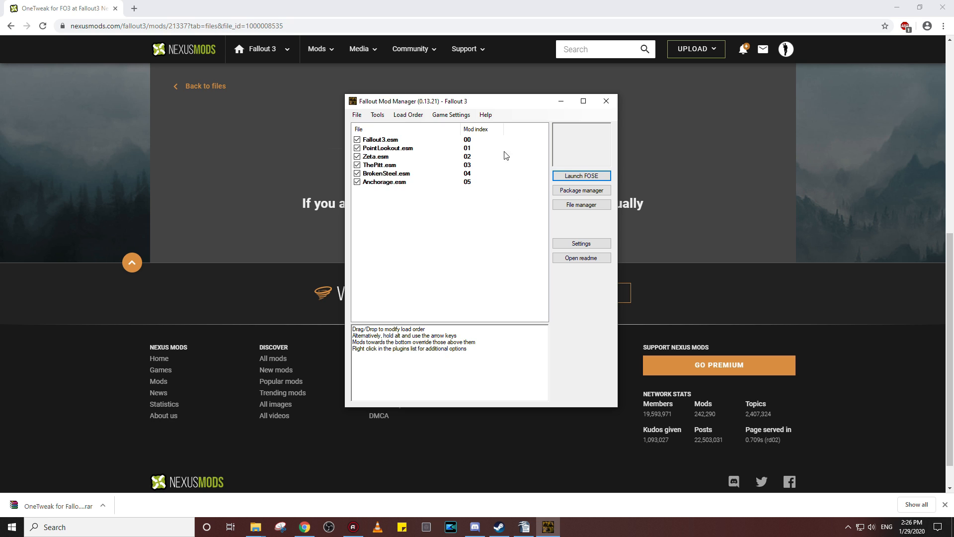
left_click_drag(515, 102, 503, 106)
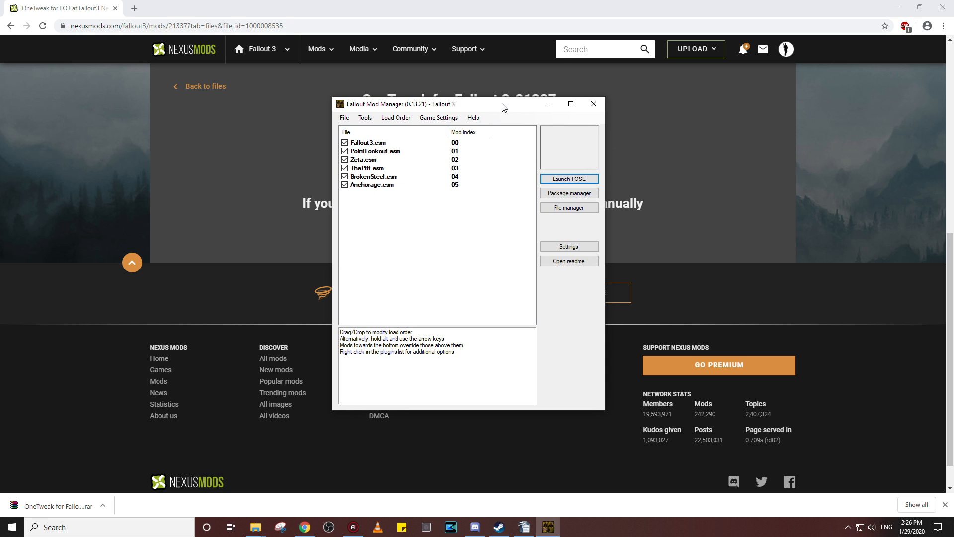
left_click(560, 197)
left_click_drag(187, 25, 496, 111)
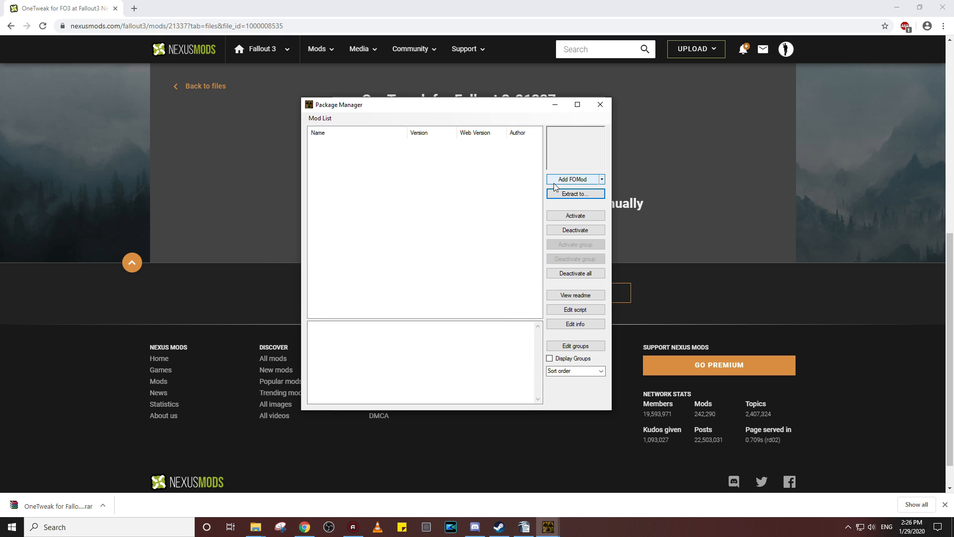
mouse_move(511, 109)
left_mouse_down()
mouse_move(515, 121)
mouse_move(528, 100)
mouse_move(517, 116)
left_mouse_up()
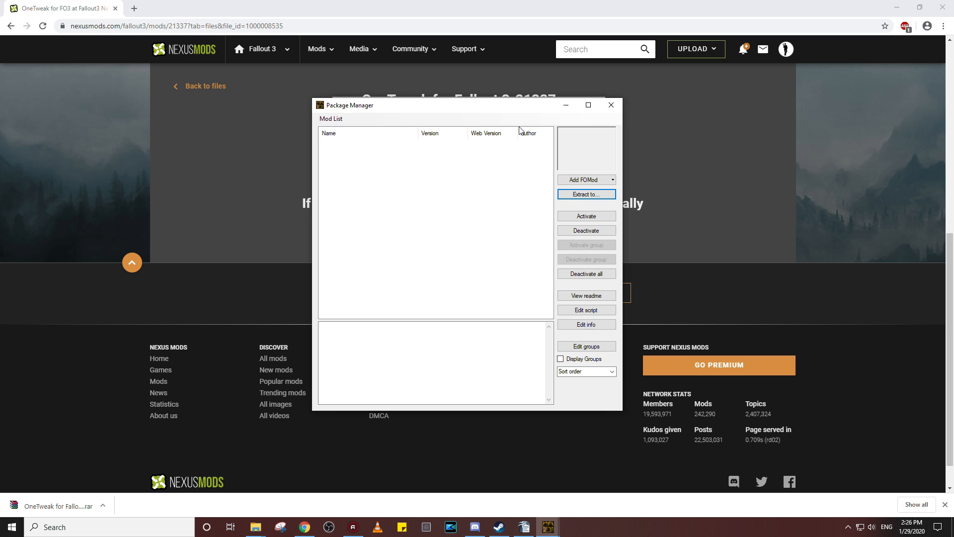
left_click_drag(473, 106, 476, 139)
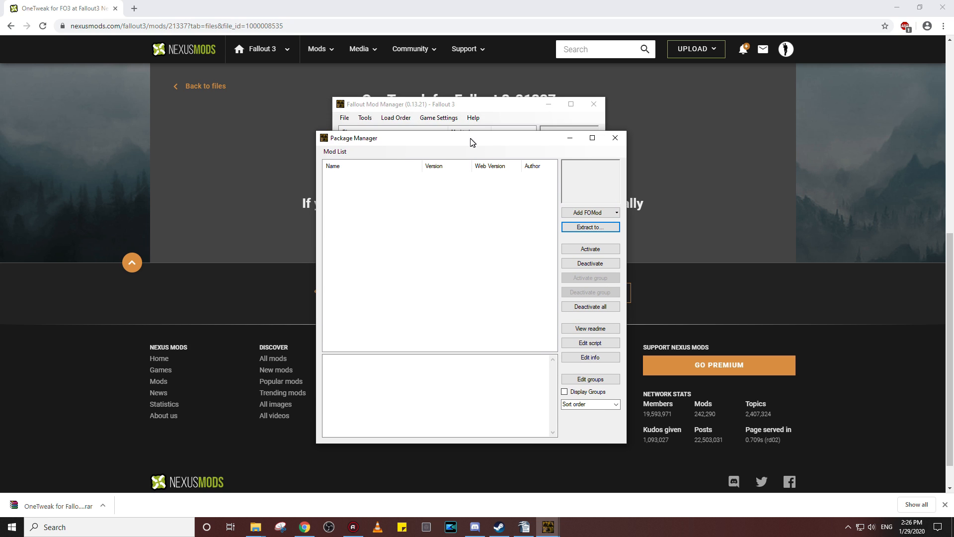
left_click(580, 215)
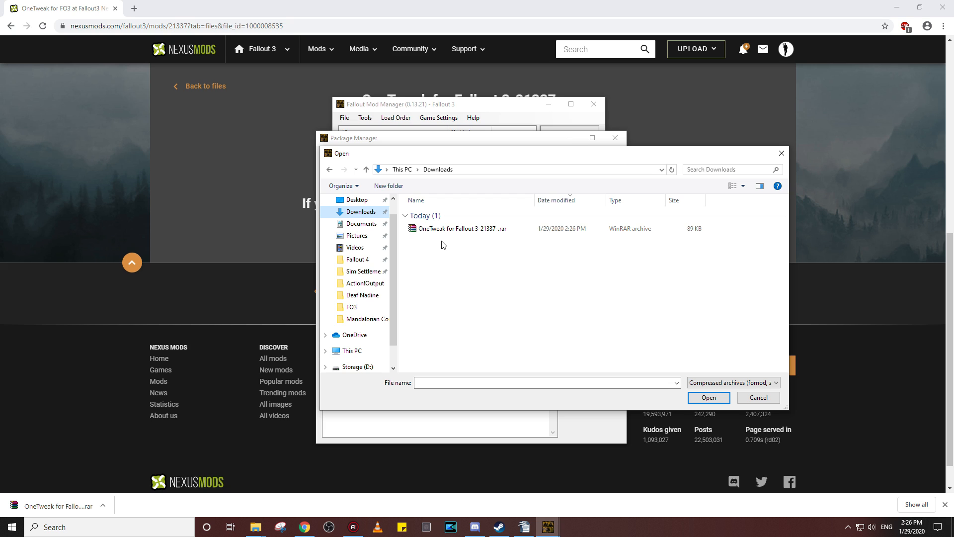
left_click(449, 231)
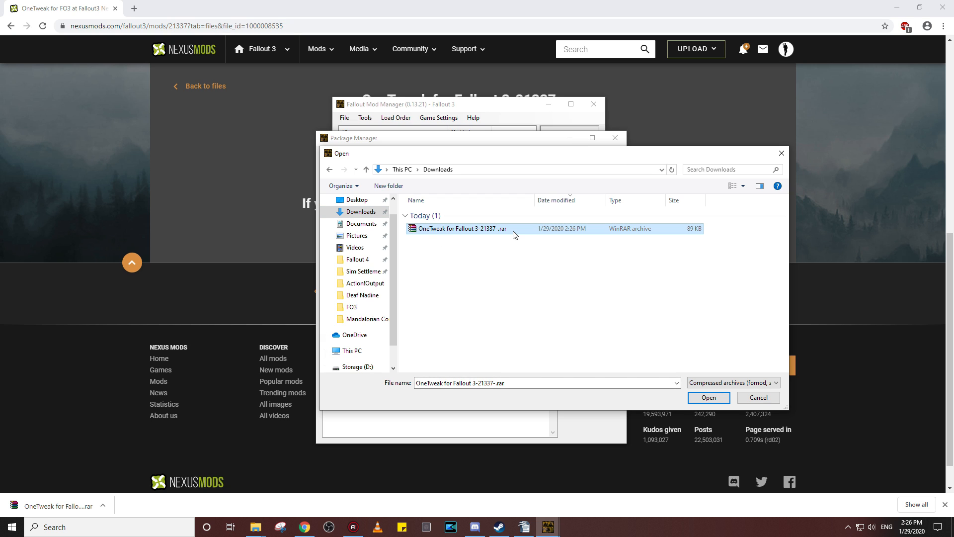
left_click(708, 397)
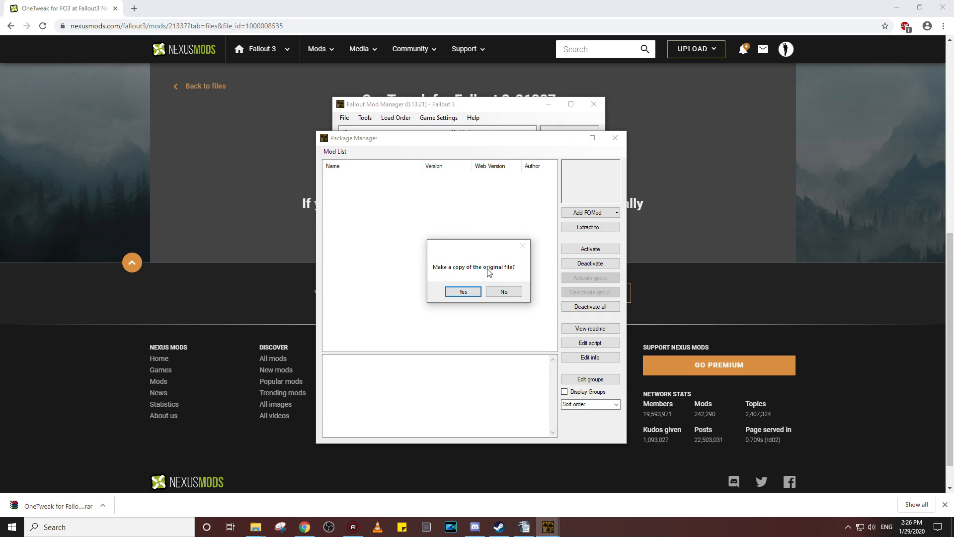
left_click(504, 295)
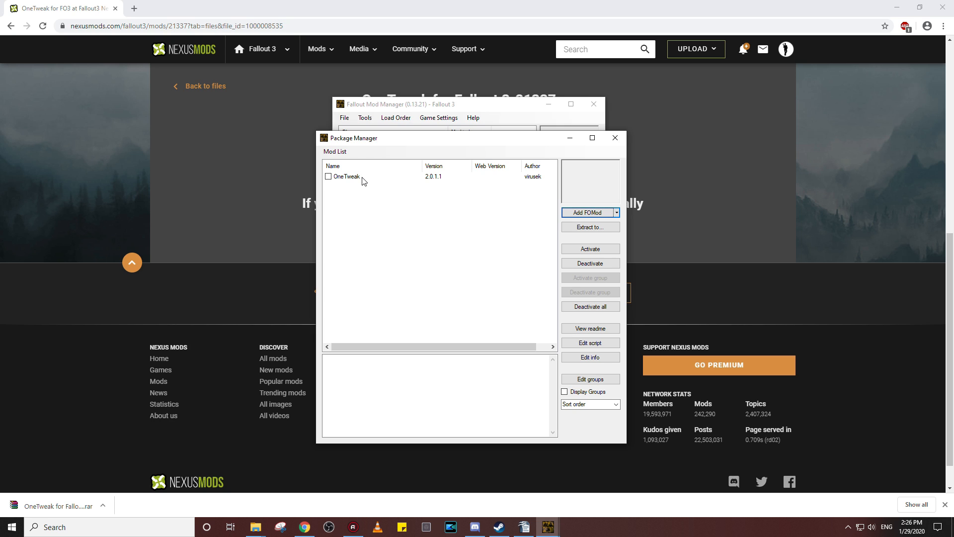
Activate the OneTweak mod, acknowledge its installation and close the Package Manager
left_click(328, 177)
left_click(332, 180)
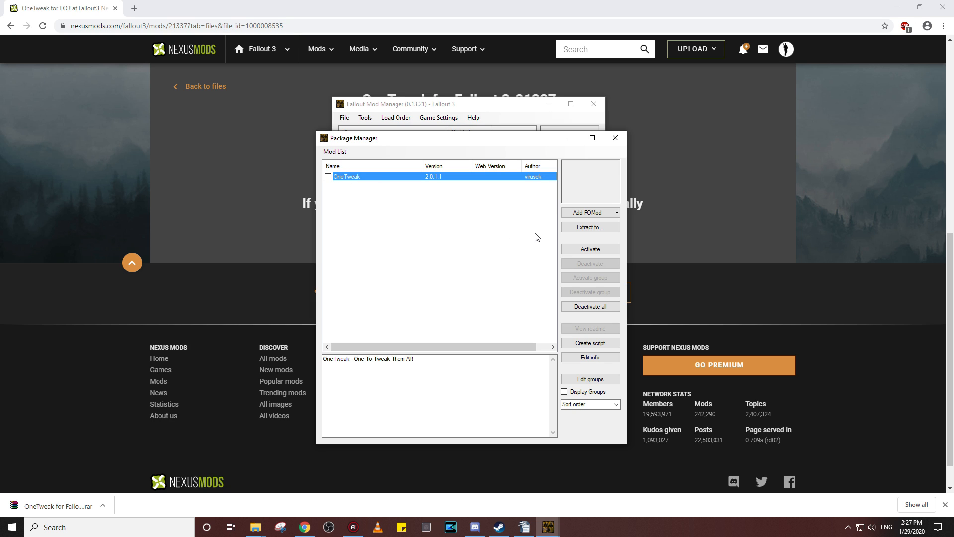
left_click(586, 251)
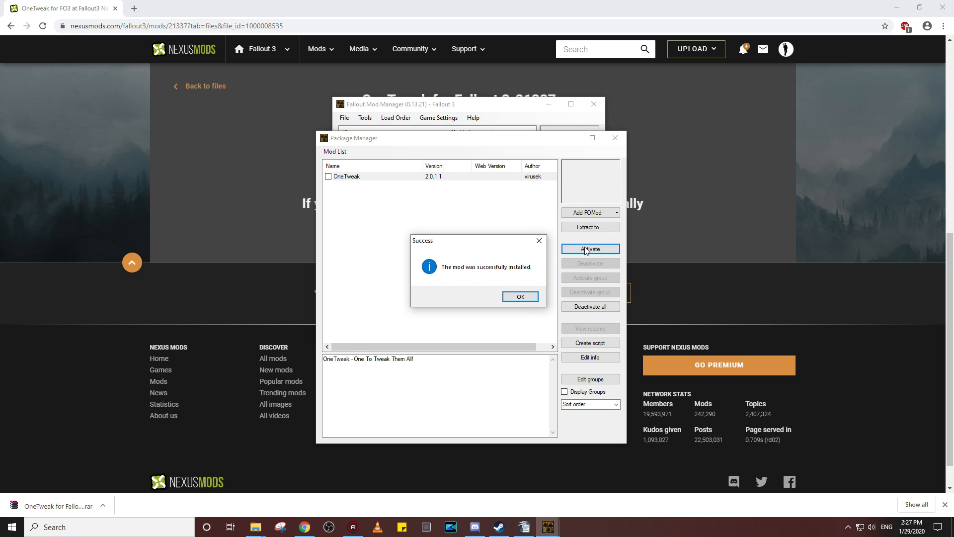
left_click(520, 298)
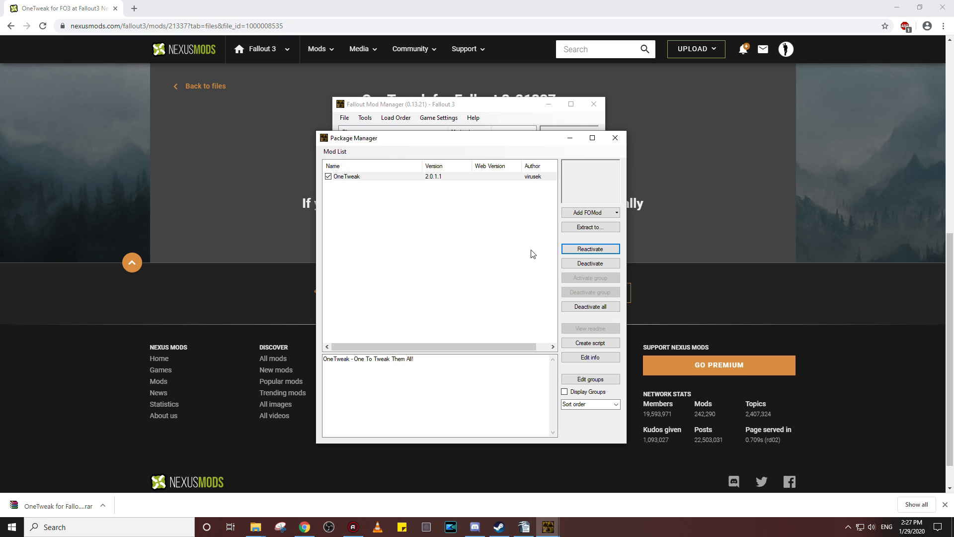
left_click(616, 139)
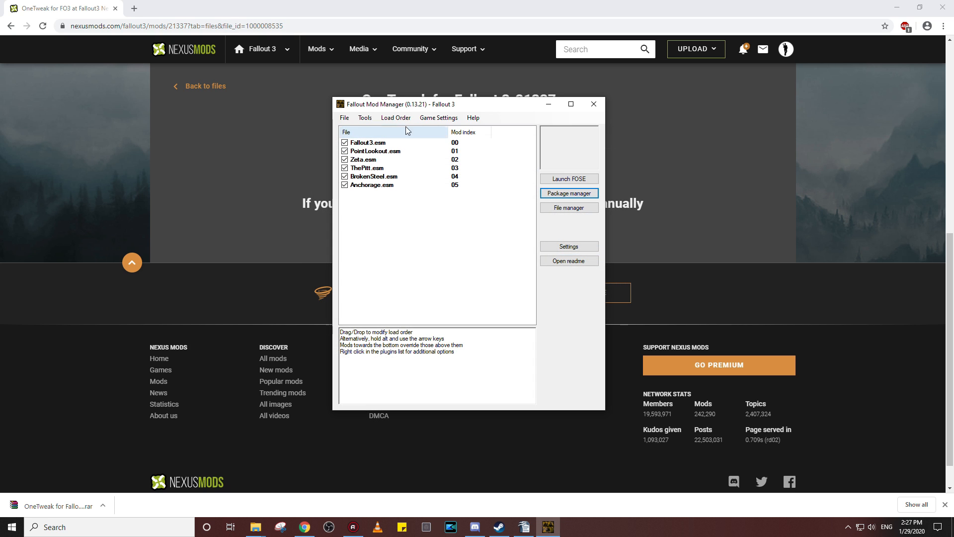
Launch Fallout 3 through FOSE and allow fose_loader.exe to make changes to the device
left_click_drag(418, 105, 404, 93)
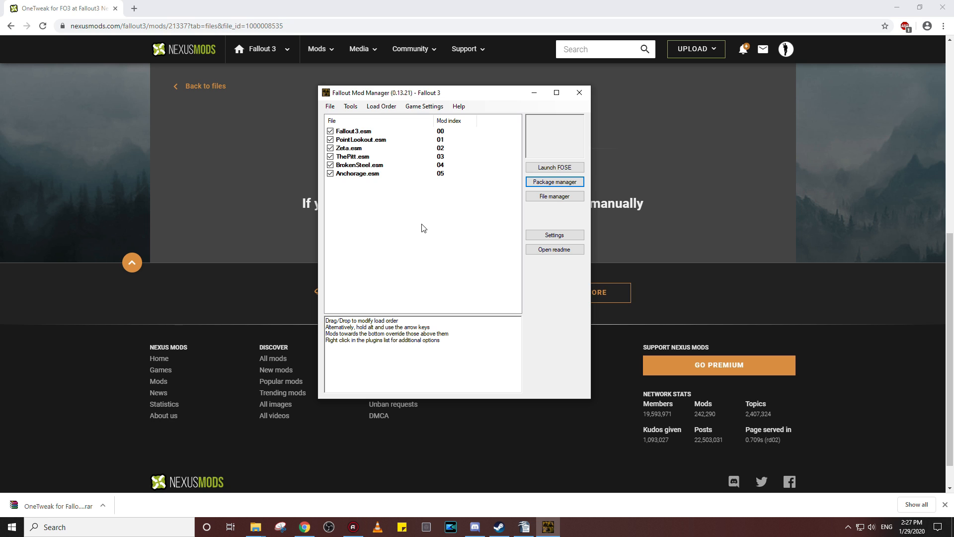
left_click(567, 183)
left_click(565, 169)
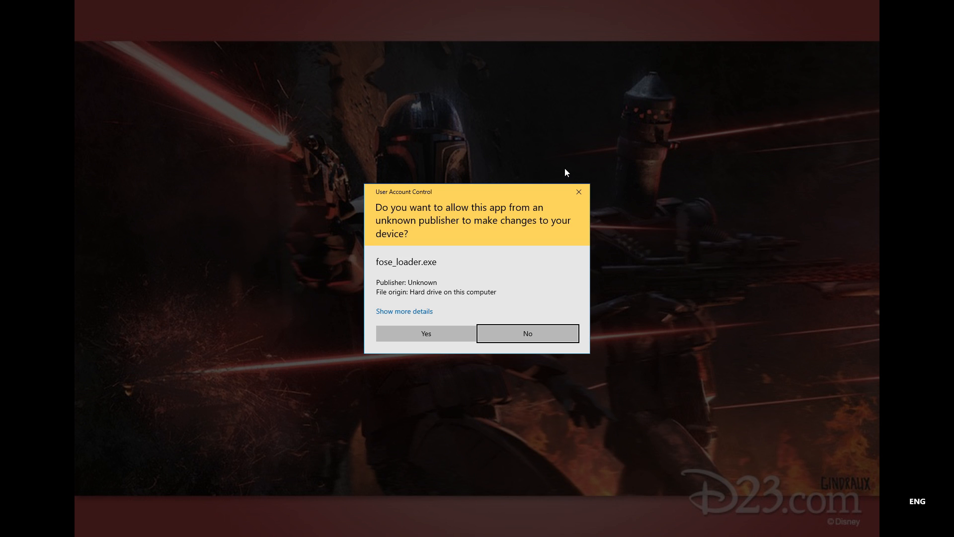
left_click(445, 332)
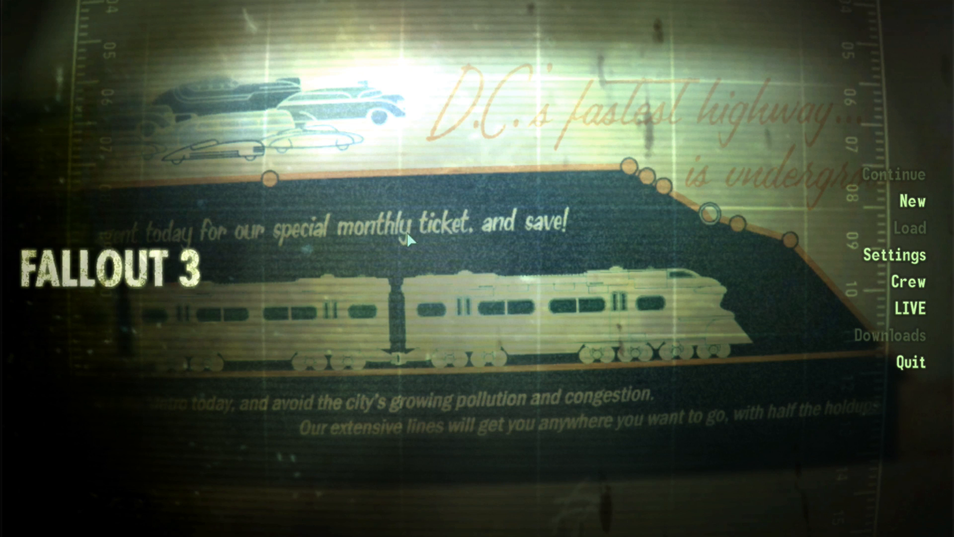
Test the cursor in the Fallout 3 main menu with the New and Settings entries, and exit the game
left_click(918, 204)
left_click(816, 228)
left_click(880, 255)
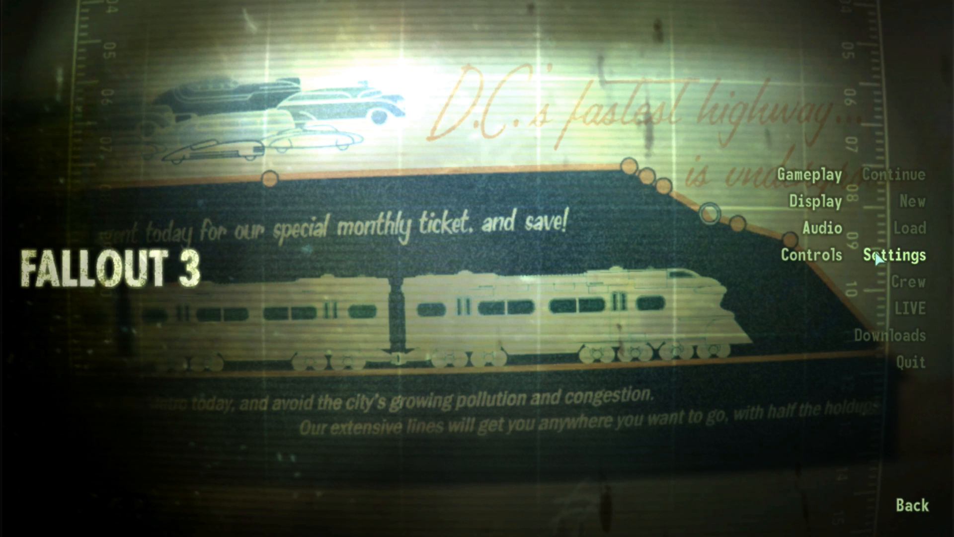
left_click(912, 505)
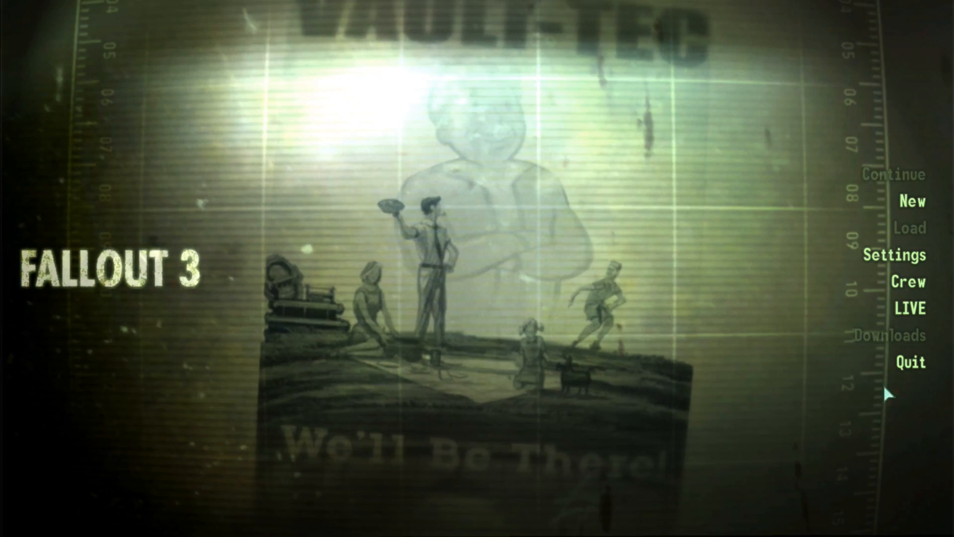
left_click(914, 362)
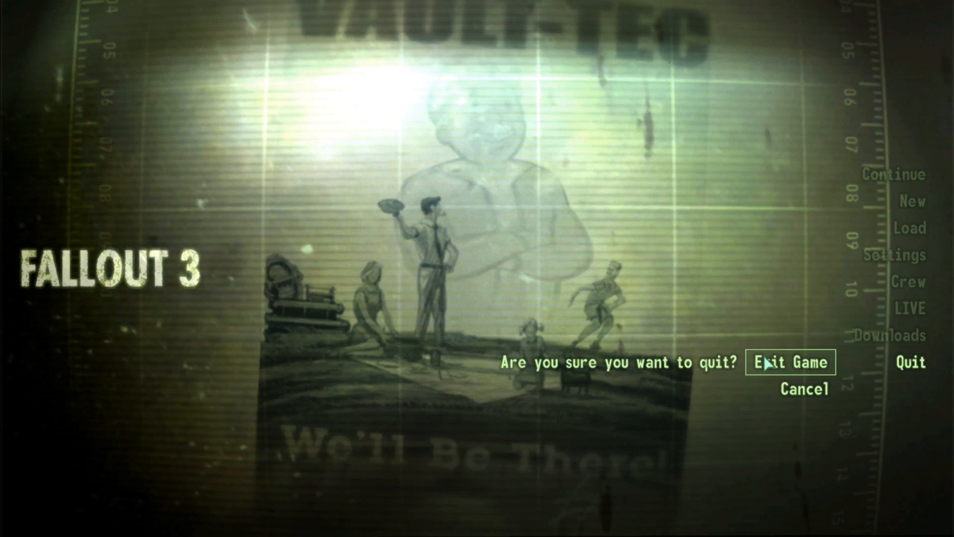
left_click(765, 363)
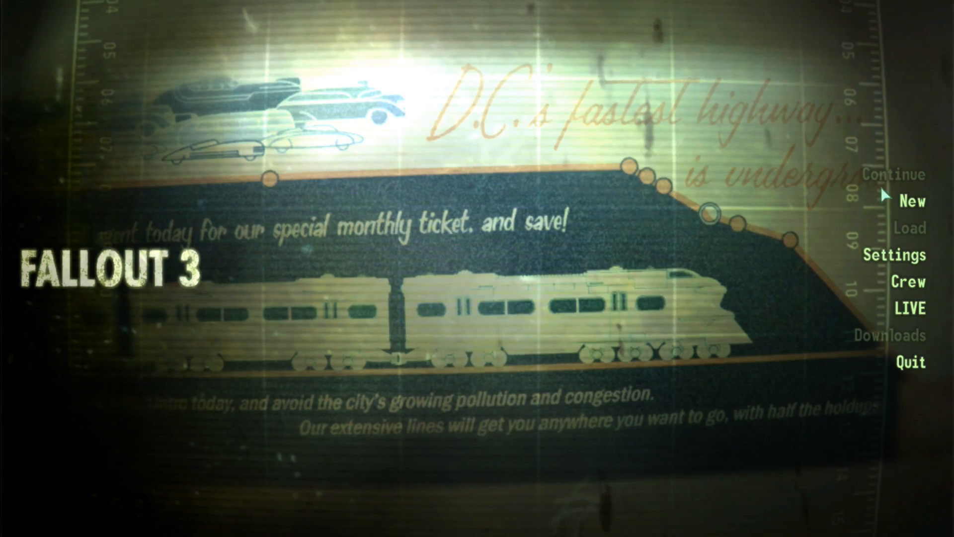
Repeat the main menu check by declining a new game and opening and leaving Settings, and exit Fallout 3 again
left_click(917, 201)
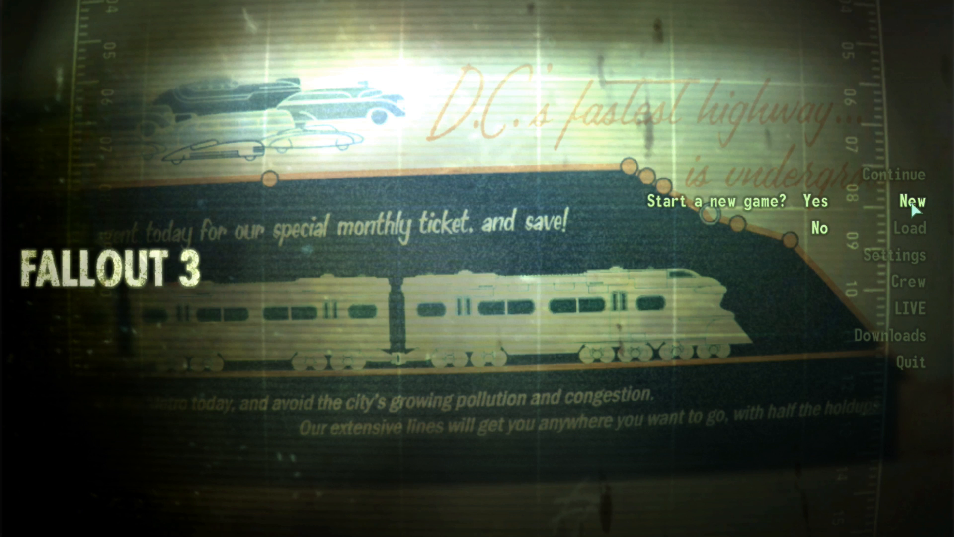
left_click(814, 229)
left_click(890, 254)
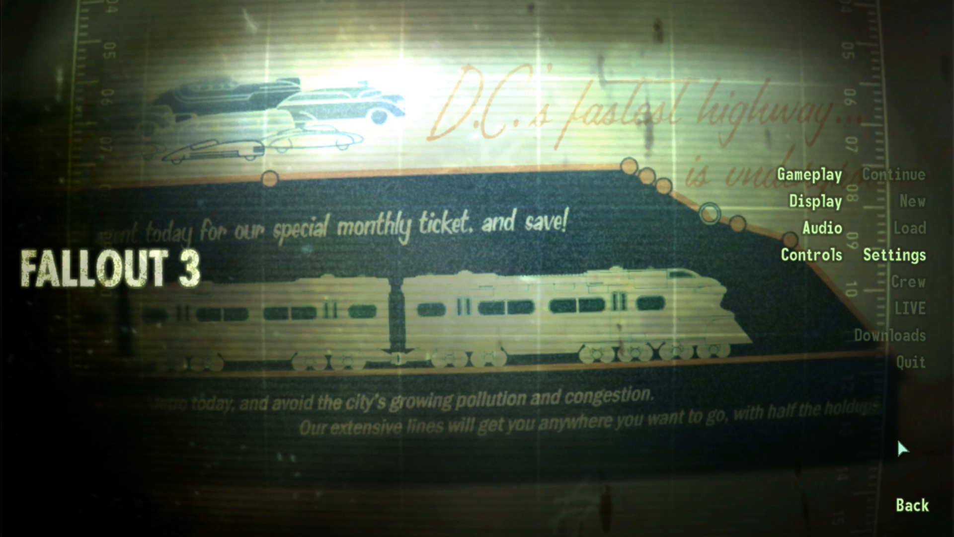
left_click(909, 504)
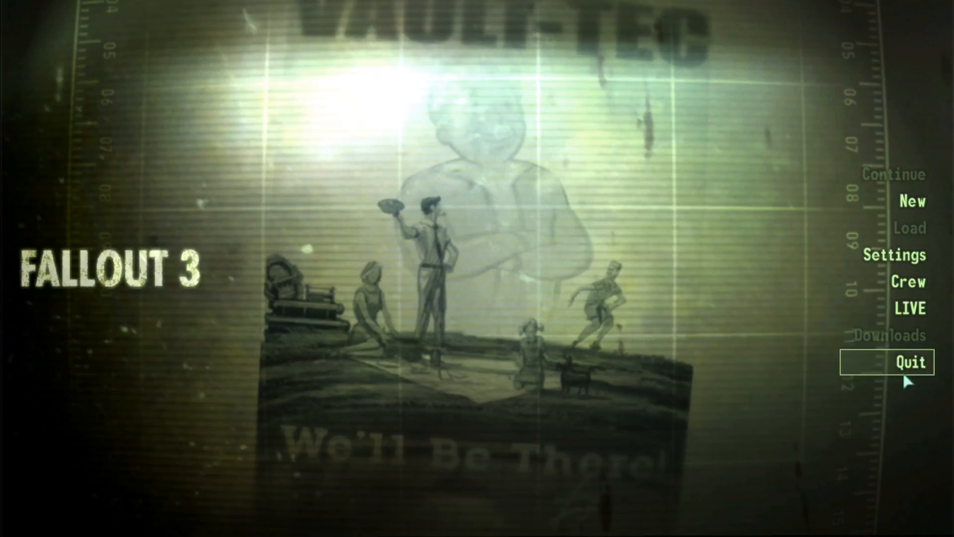
left_click(911, 363)
left_click(760, 363)
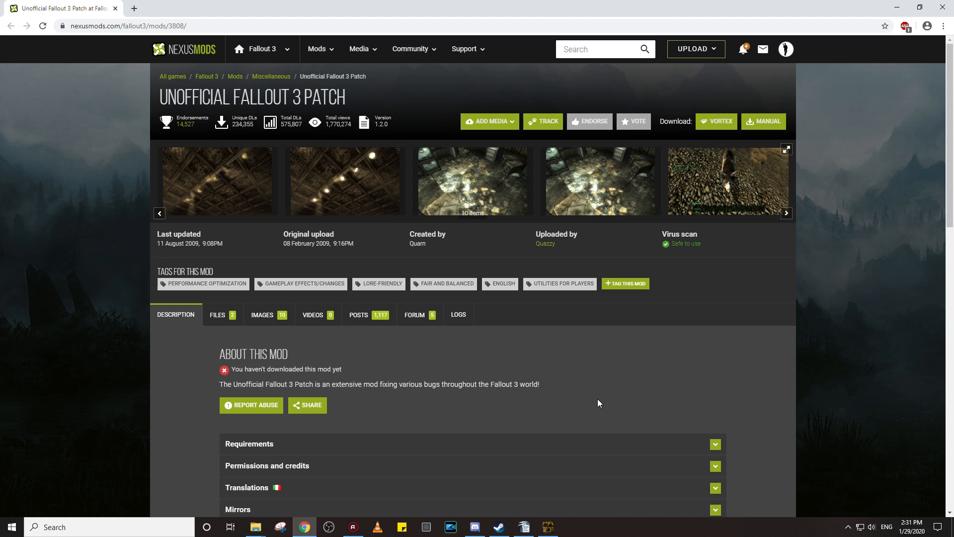
Examine the files offered for the Unofficial Fallout 3 Patch on Nexus Mods and return to the mod's description
left_click(218, 314)
scroll(504, 324, "down", 2)
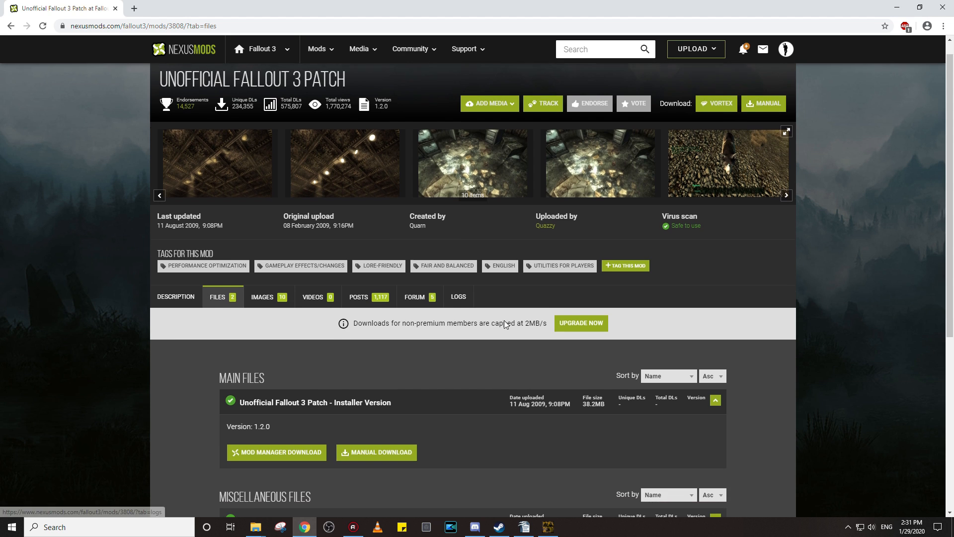
scroll(497, 324, "down", 1)
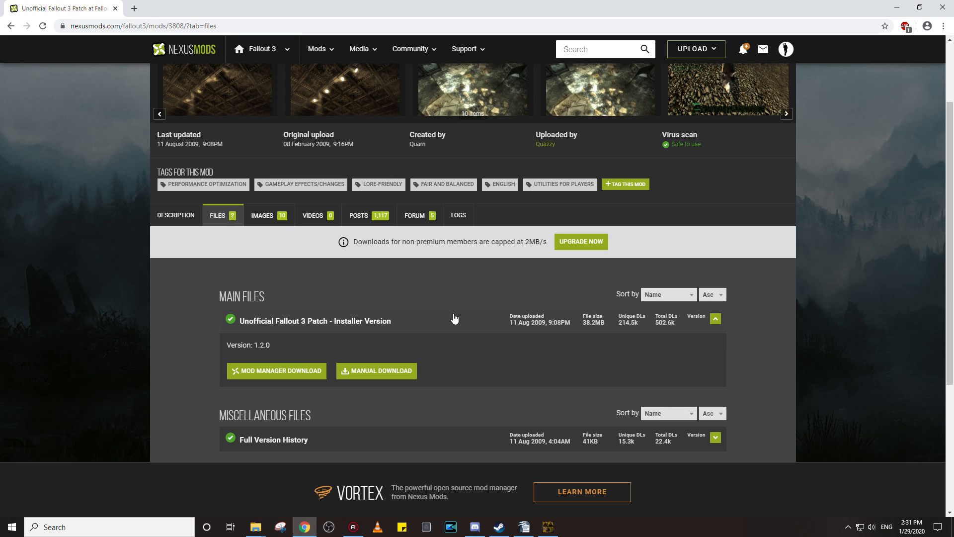
scroll(453, 318, "up", 2)
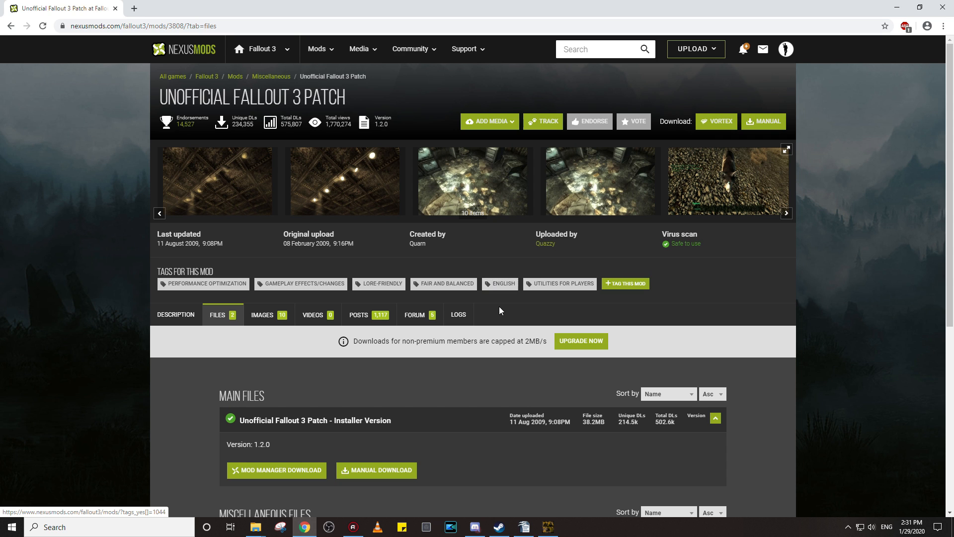
scroll(504, 303, "down", 1)
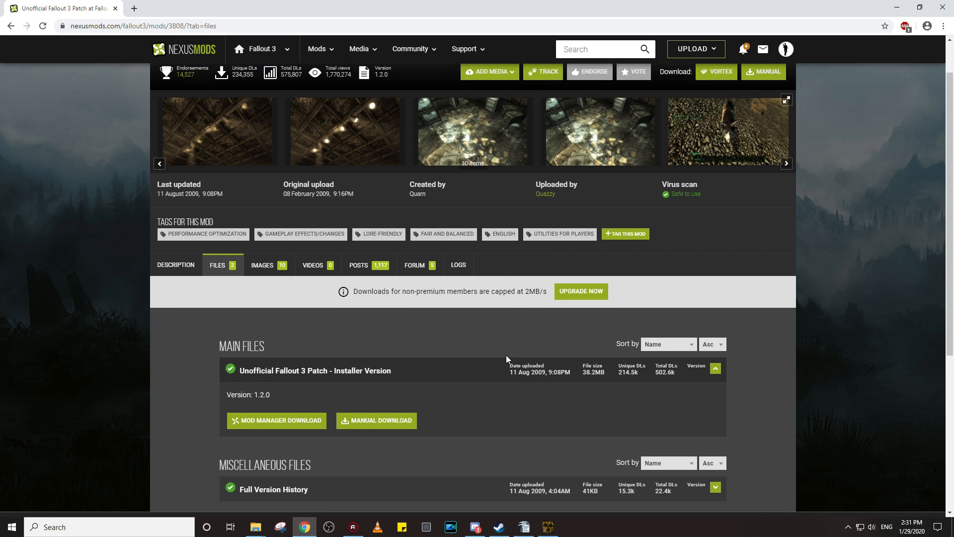
scroll(514, 337, "up", 1)
scroll(514, 337, "down", 1)
scroll(395, 326, "up", 1)
scroll(386, 329, "down", 2)
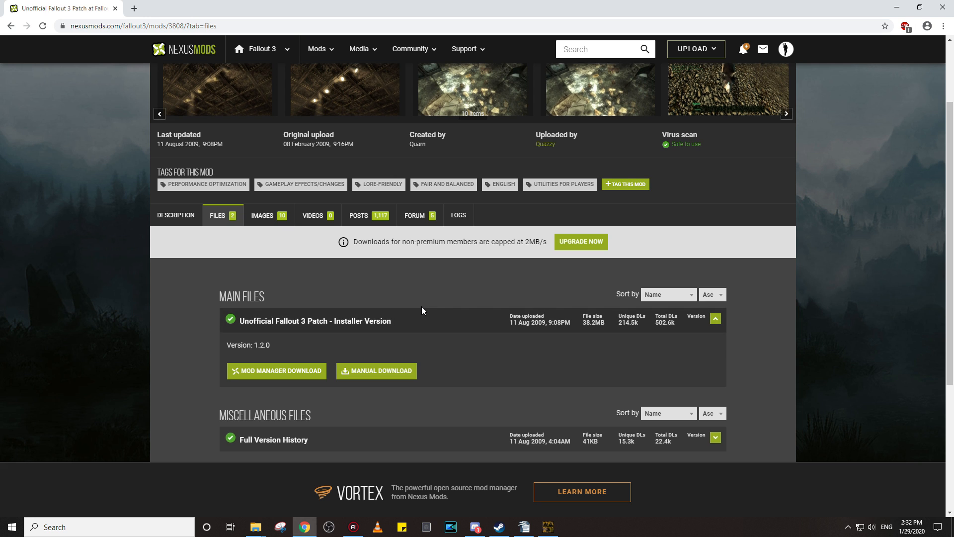
scroll(430, 289, "up", 1)
scroll(323, 264, "down", 1)
scroll(218, 238, "up", 2)
left_click(176, 314)
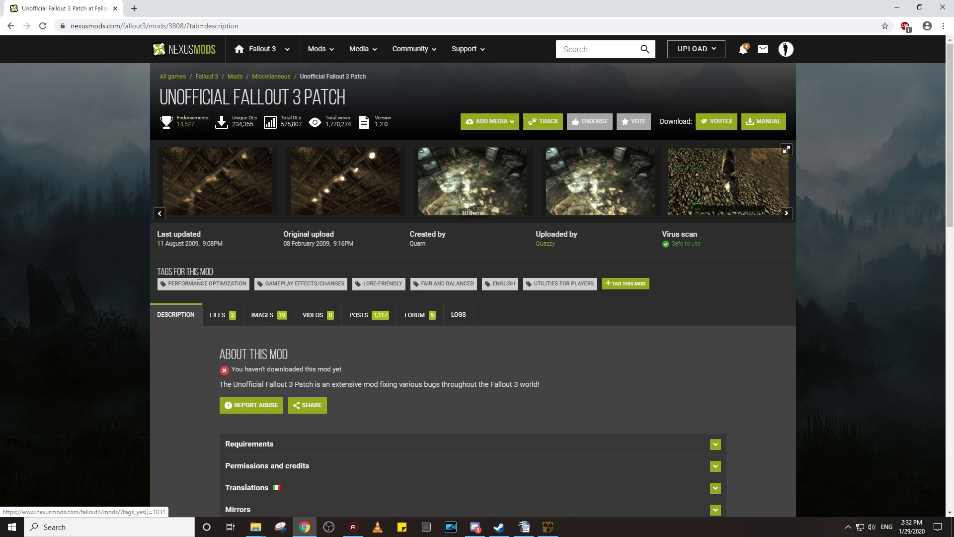
Download the Unofficial Fallout 3 Patch - Installer Version manually, using the free slow download
left_click(219, 318)
scroll(280, 334, "down", 2)
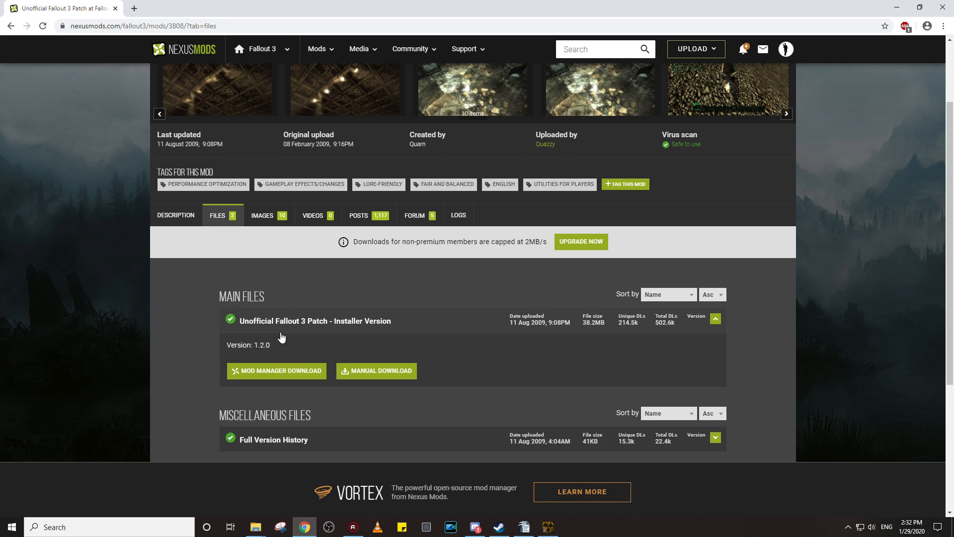
left_click(373, 380)
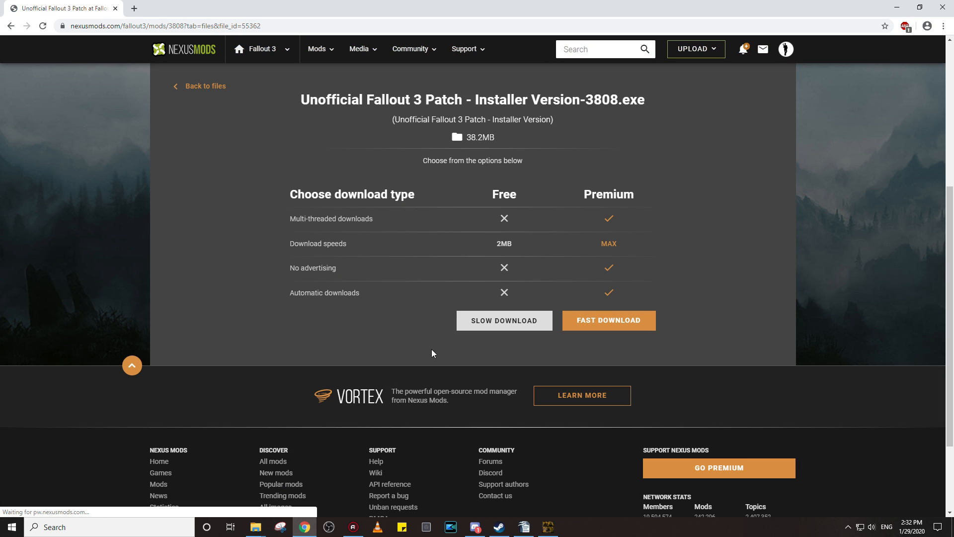
left_click(486, 322)
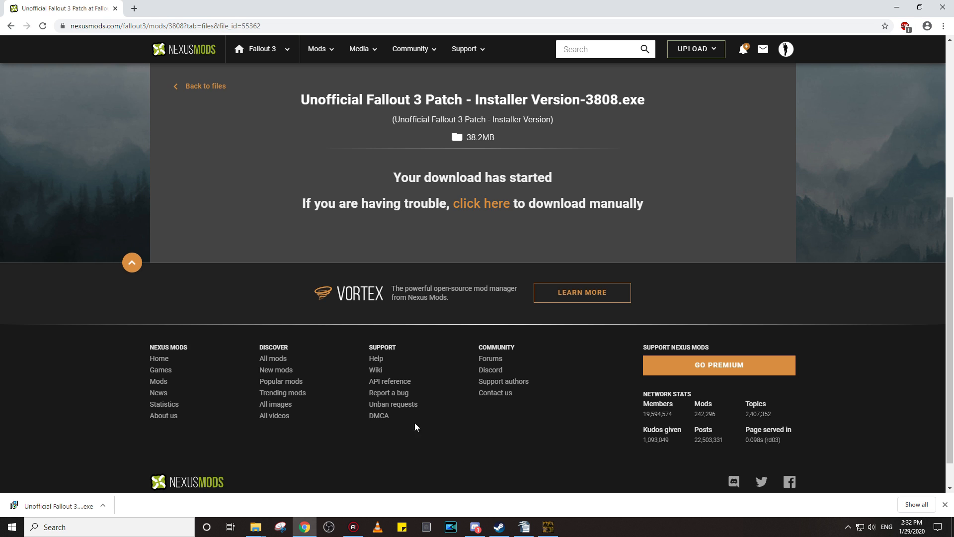
scroll(371, 411, "up", 1)
scroll(370, 412, "up", 2)
Run Unofficial Fallout 3 Patch - Installer Version-3808.exe from the Downloads folder and allow it to make changes to the device
left_click(256, 526)
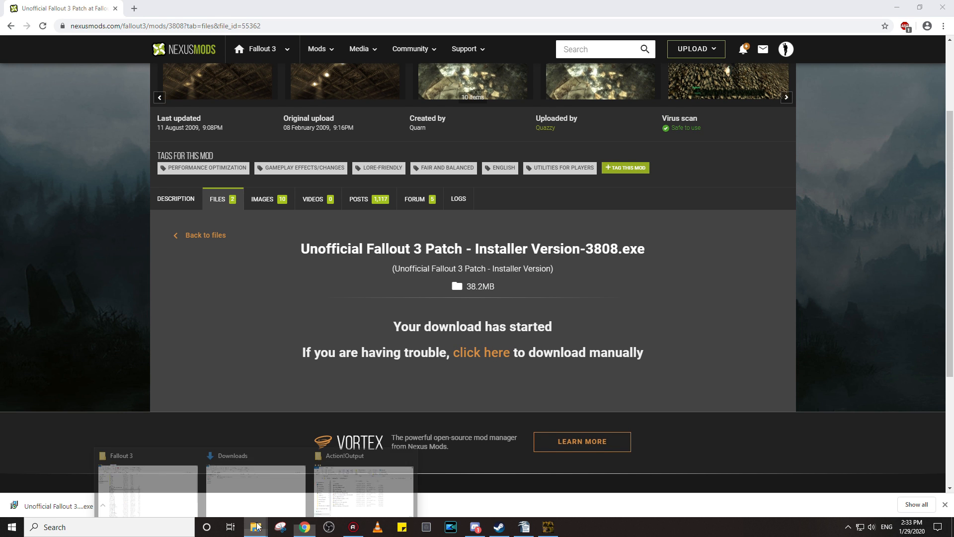
left_click(275, 480)
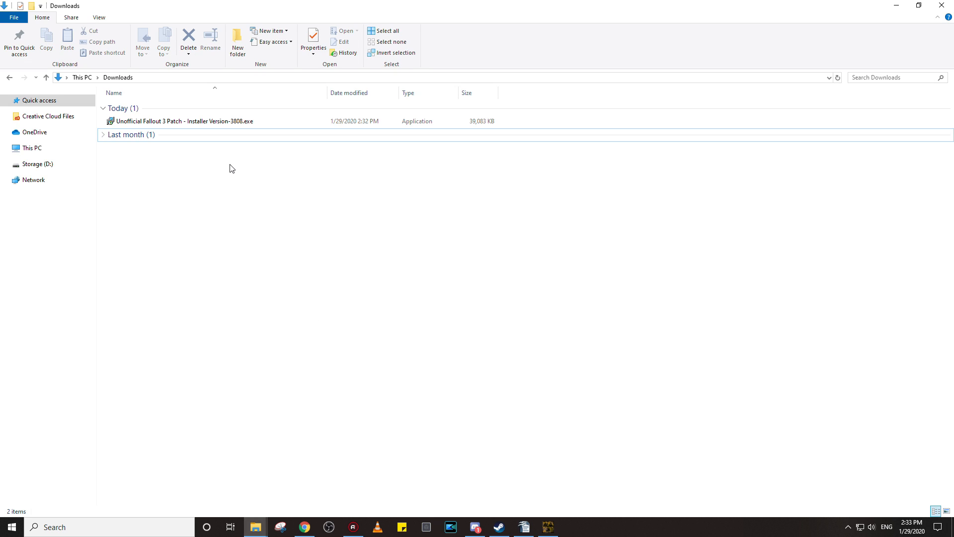
double_click(193, 124)
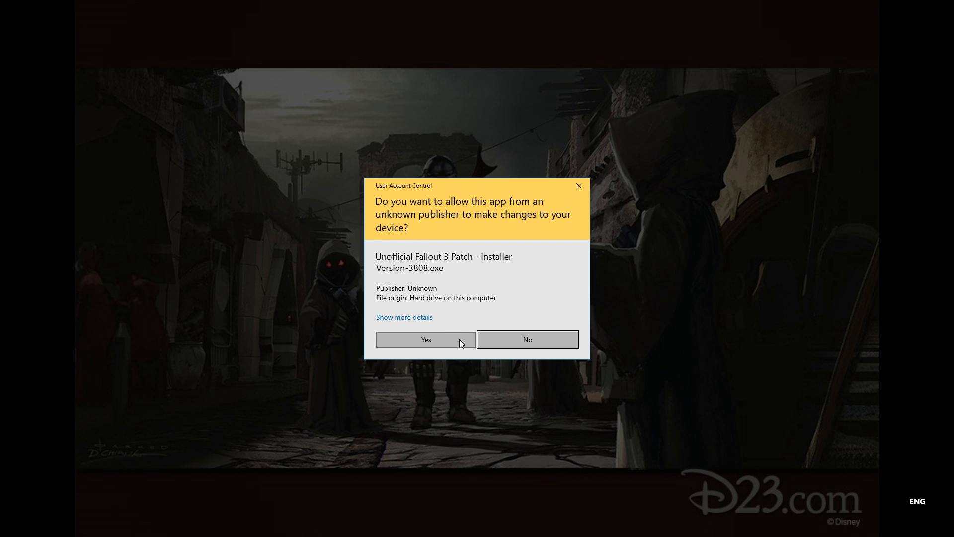
left_click(459, 339)
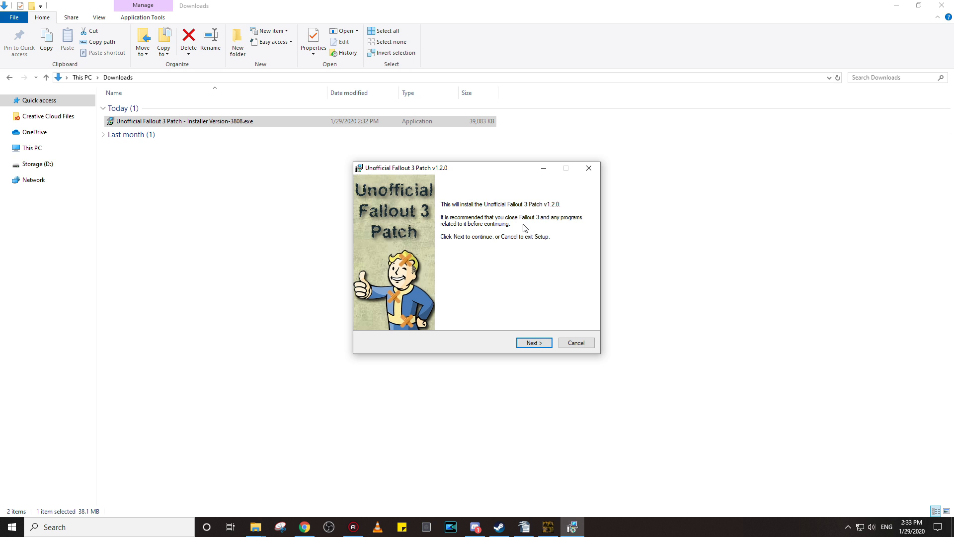
Proceed past the installer's welcome page and accept the license agreement
left_click(538, 344)
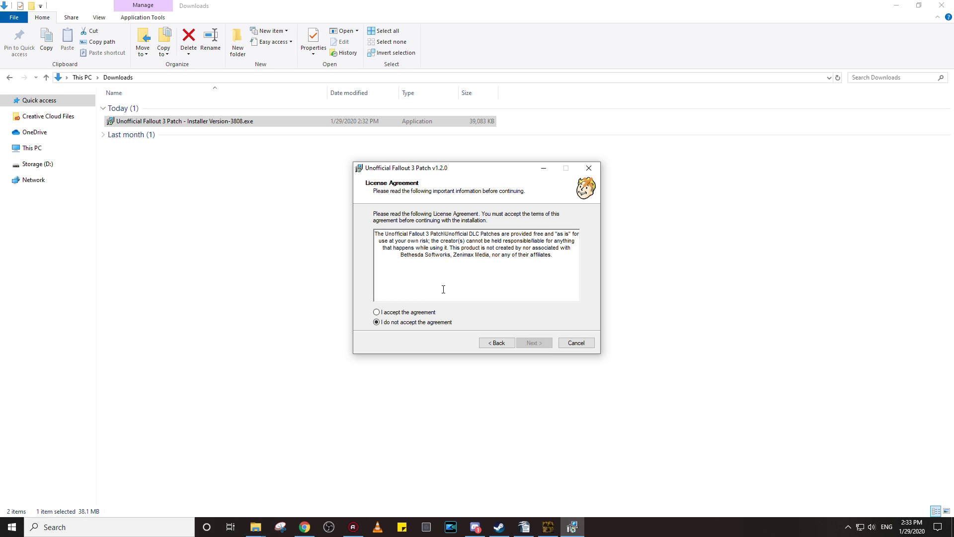
left_click(414, 312)
left_click(549, 344)
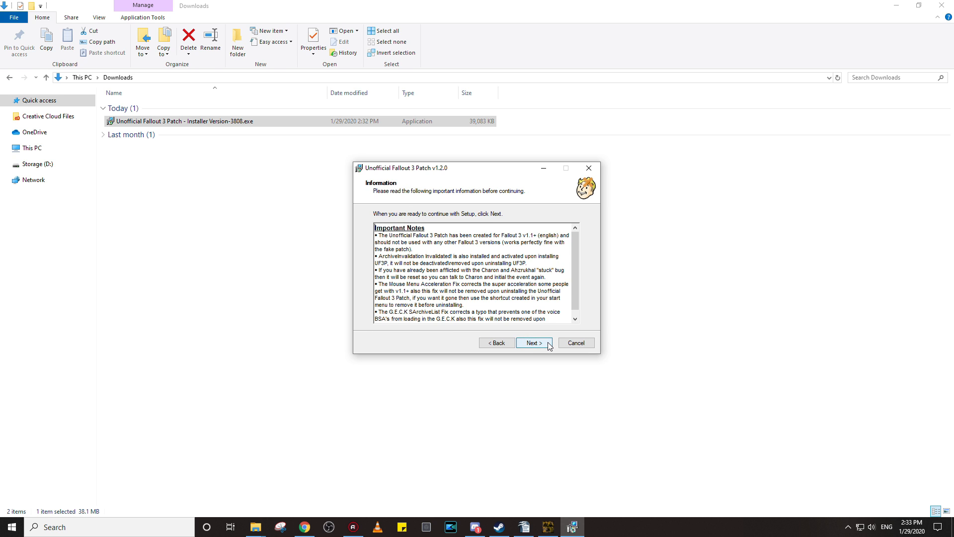
Read the installer's Important Notes and keep D:\Games\SteamLibrary\steamapps\common\Fallout 3 as the destination
scroll(492, 296, "down", 1)
scroll(492, 296, "up", 1)
scroll(492, 295, "down", 1)
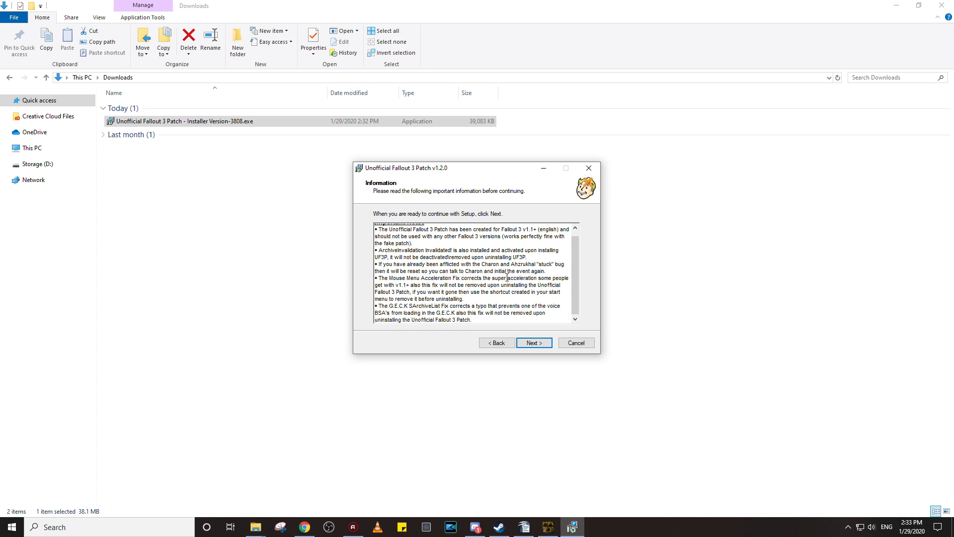
left_click(530, 344)
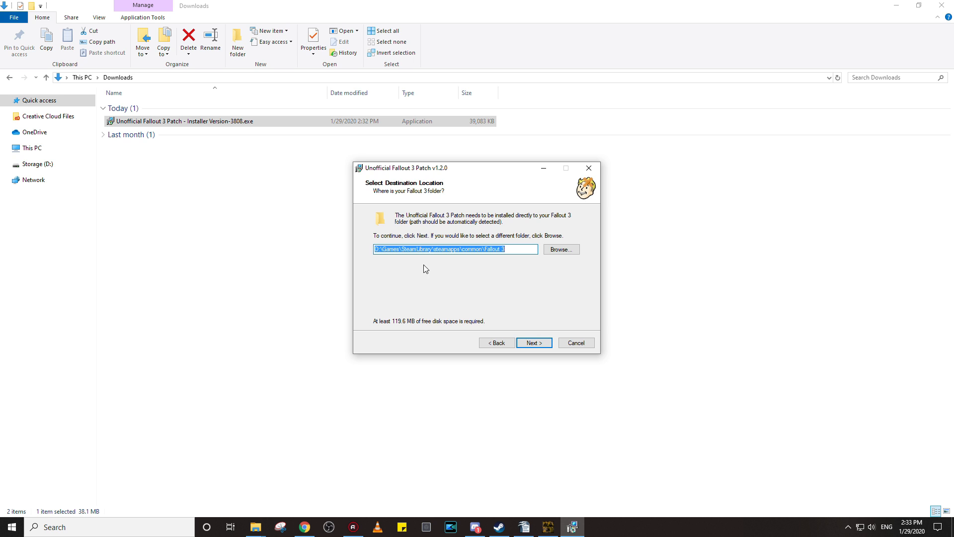
left_click(534, 342)
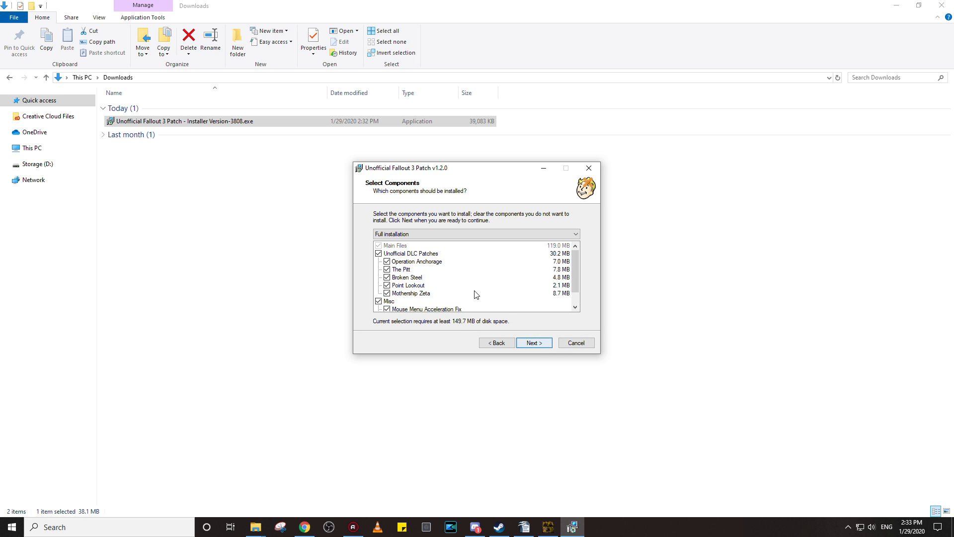
Review the Full installation components, including the Unofficial DLC Patches and the Misc fixes
scroll(459, 259, "down", 2)
scroll(459, 260, "up", 2)
left_click(442, 233)
left_click(442, 233)
scroll(425, 267, "down", 1)
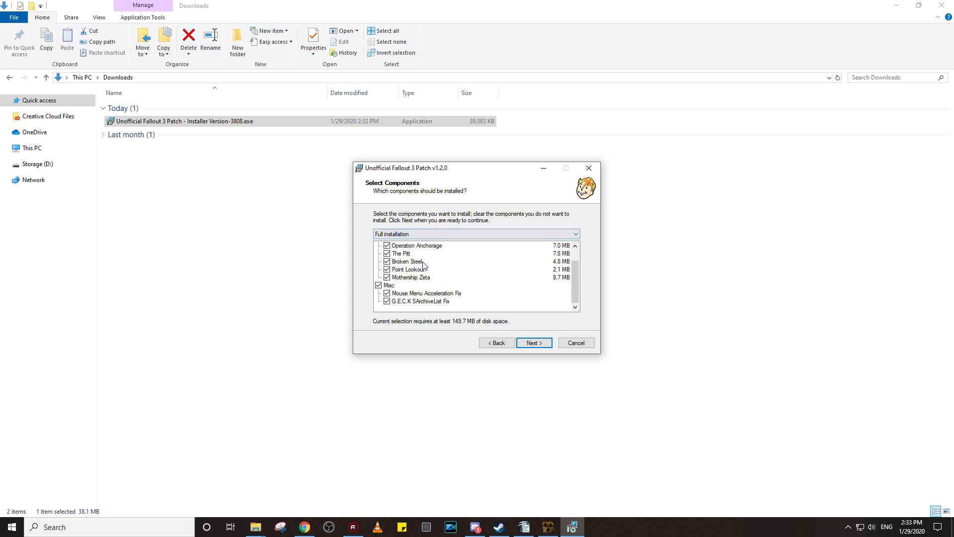
scroll(430, 306, "up", 1)
scroll(432, 303, "down", 1)
scroll(433, 301, "up", 2)
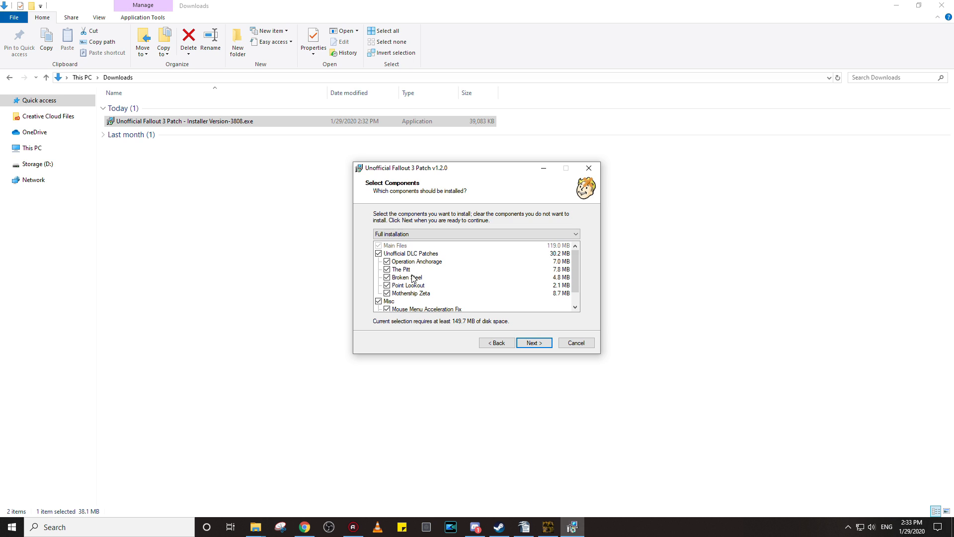
scroll(414, 278, "down", 1)
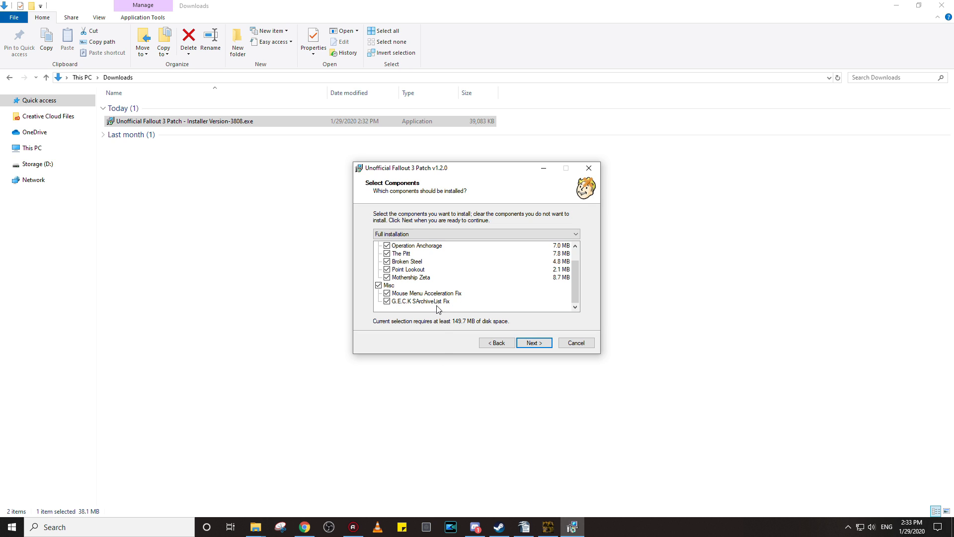
scroll(436, 302, "up", 1)
scroll(437, 302, "up", 1)
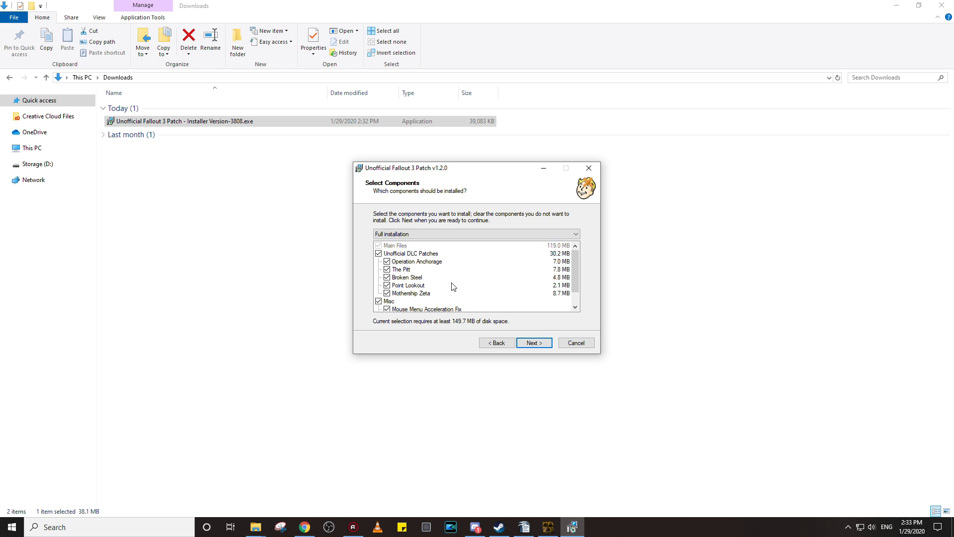
scroll(453, 287, "down", 2)
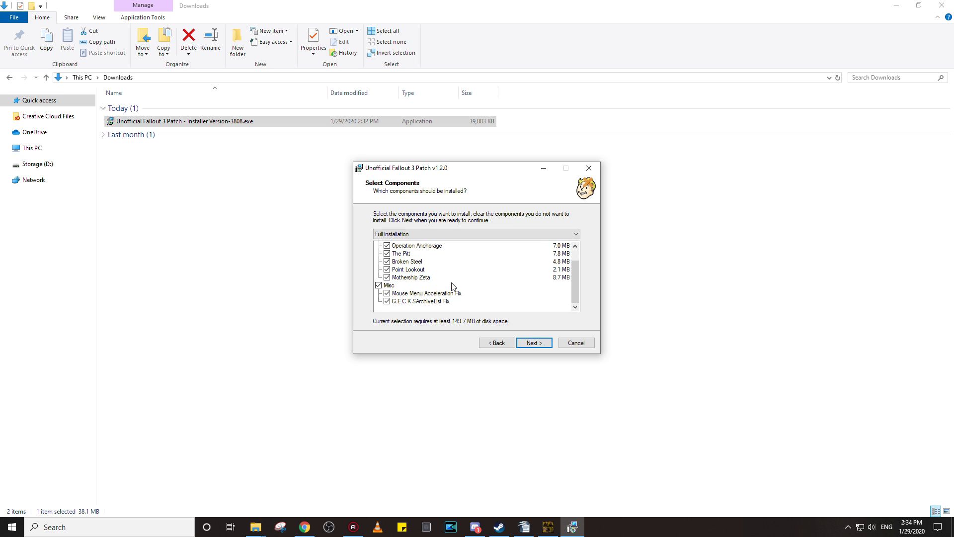
Install the patch as a Full installation with the Start Menu folder Unofficial Fallout 3 Patch, and finish the setup
left_click(533, 343)
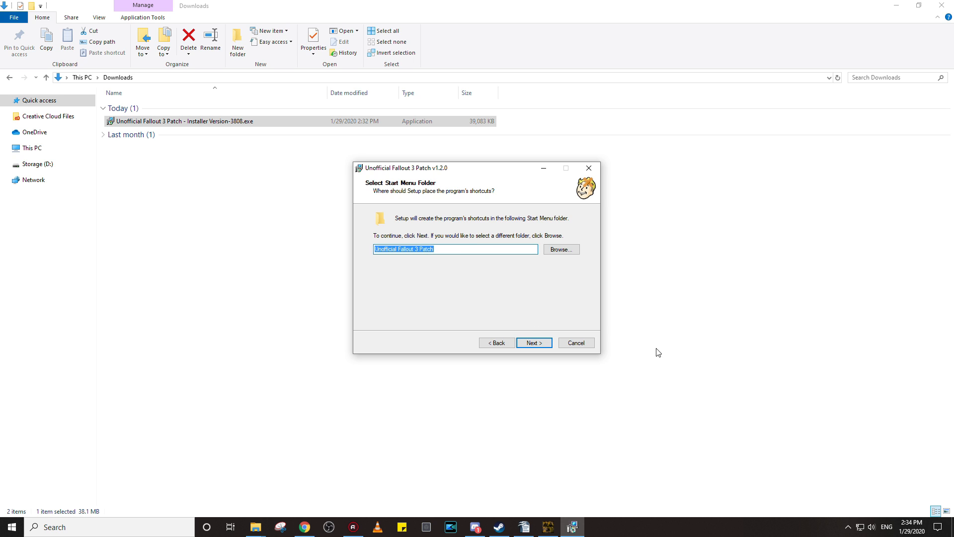
left_click(534, 342)
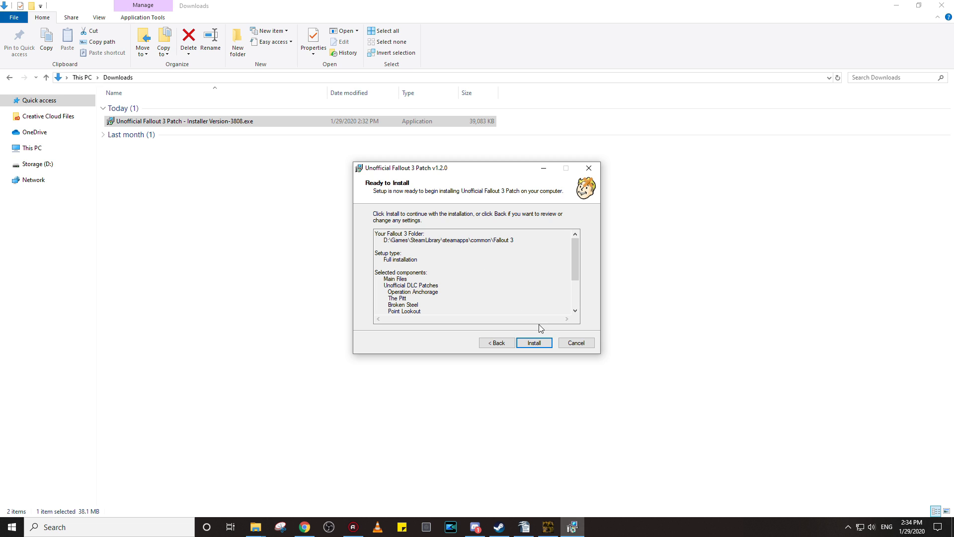
left_click(540, 342)
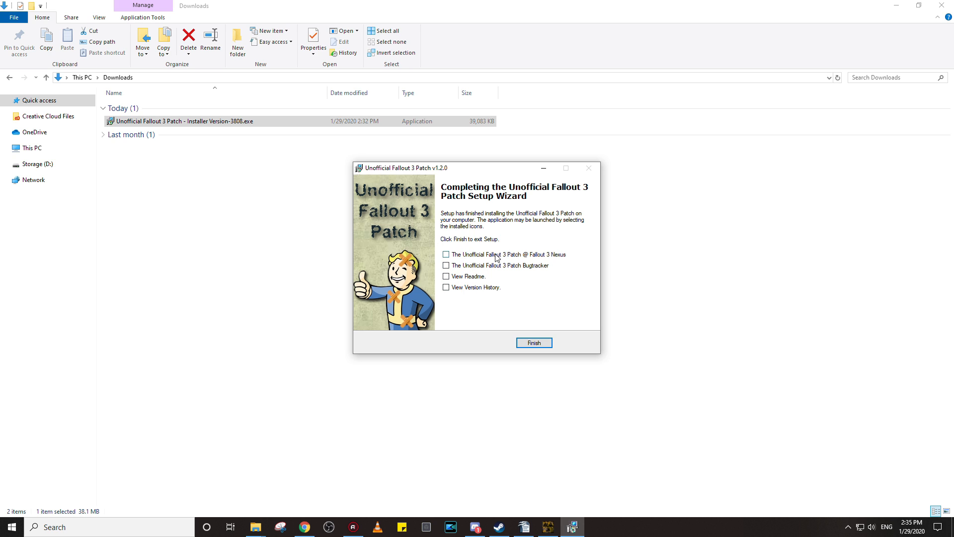
left_click(533, 342)
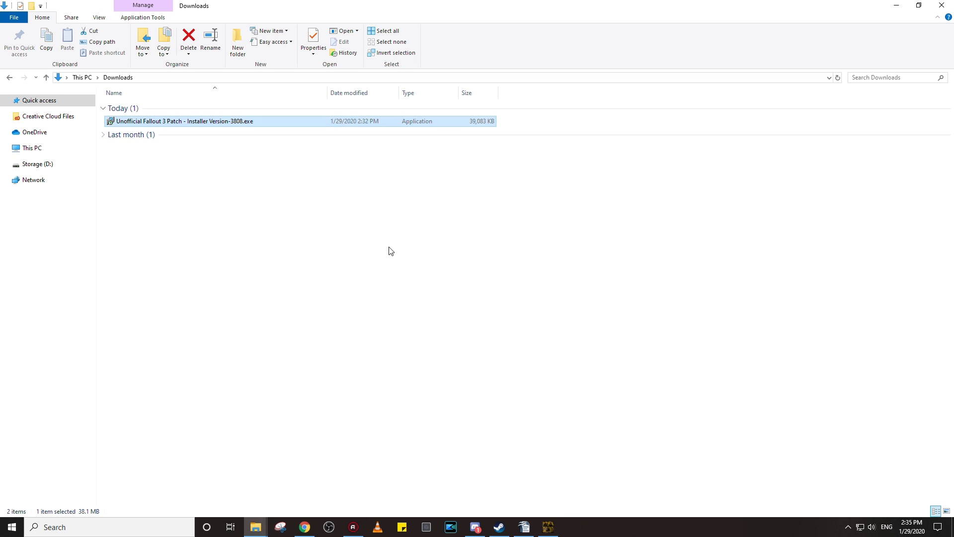
Delete the Unofficial Fallout 3 Patch installer from the Downloads folder
left_click(382, 237)
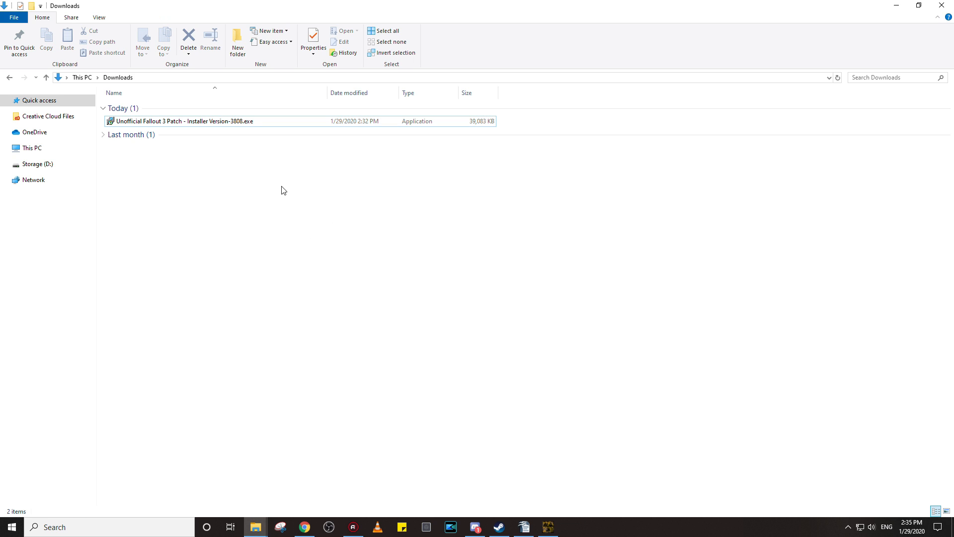
left_click(249, 123)
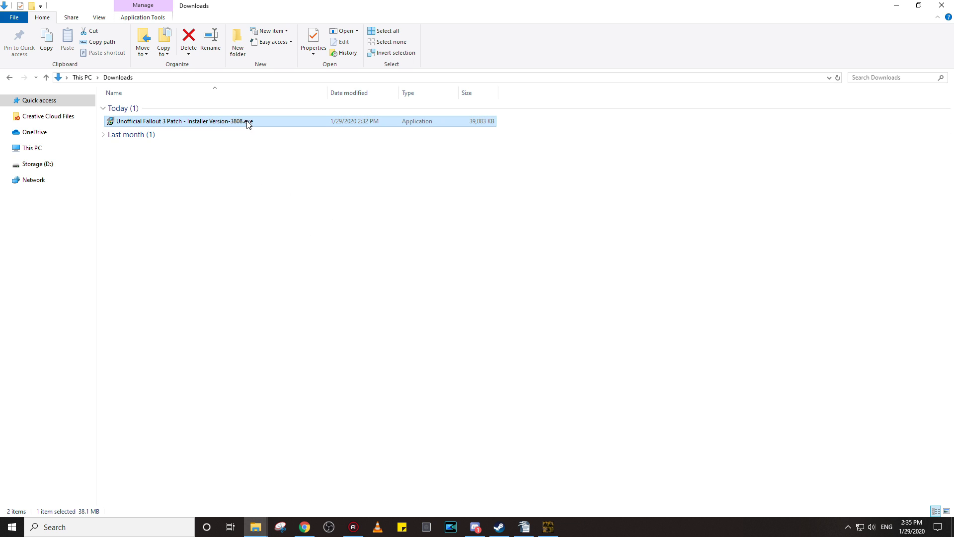
key("Delete")
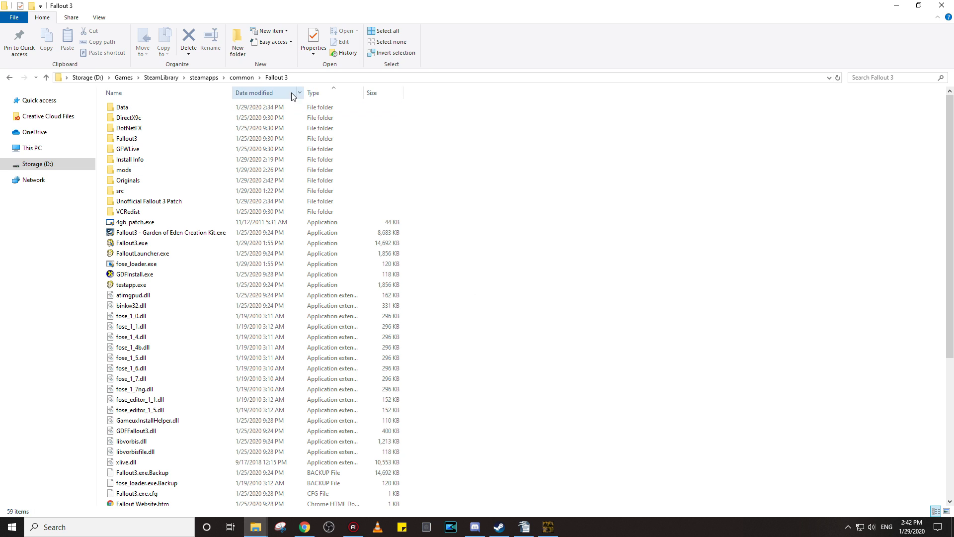
Check the ways to start the game: fose_loader.exe and FalloutLauncher.exe in the Fallout 3 folder, and Launch FOSE in Fallout Mod Manager
left_click(141, 267)
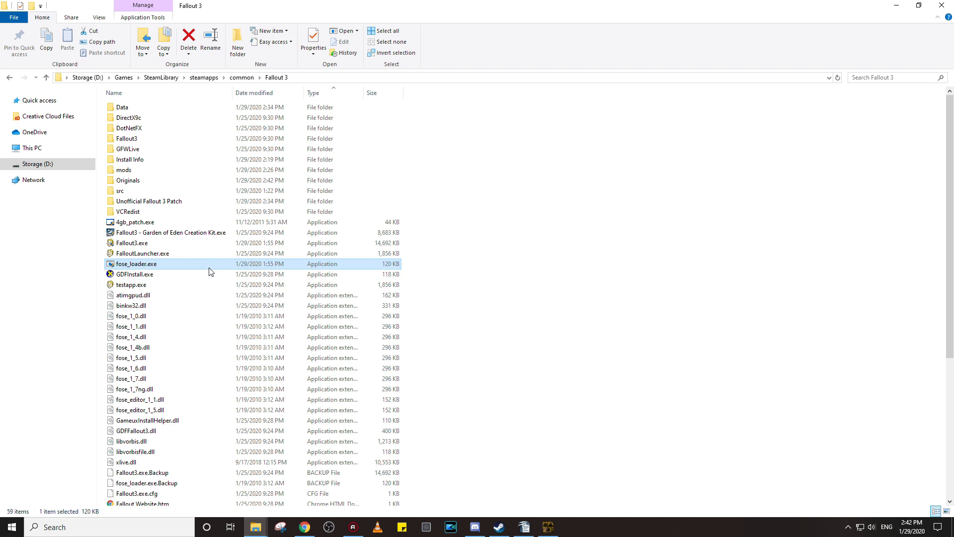
left_click(548, 526)
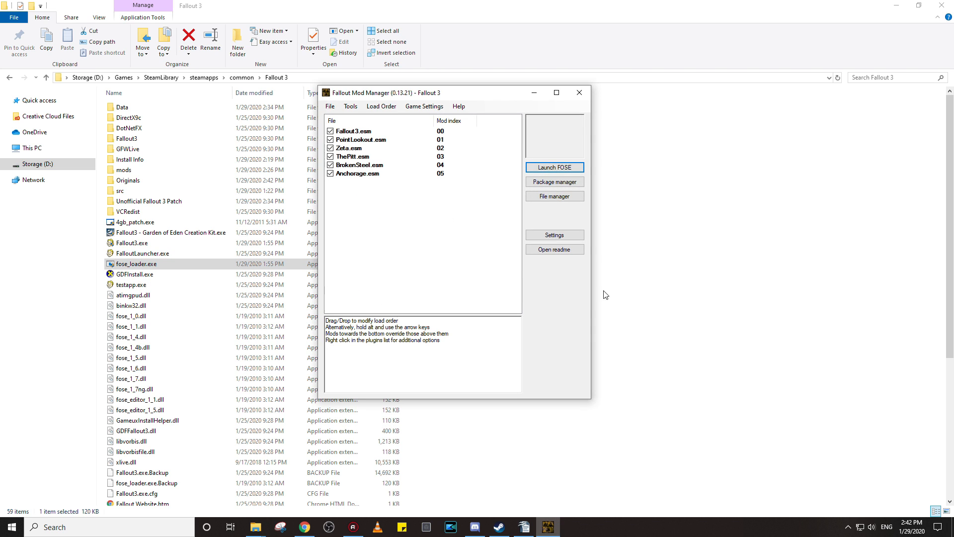
left_click(534, 93)
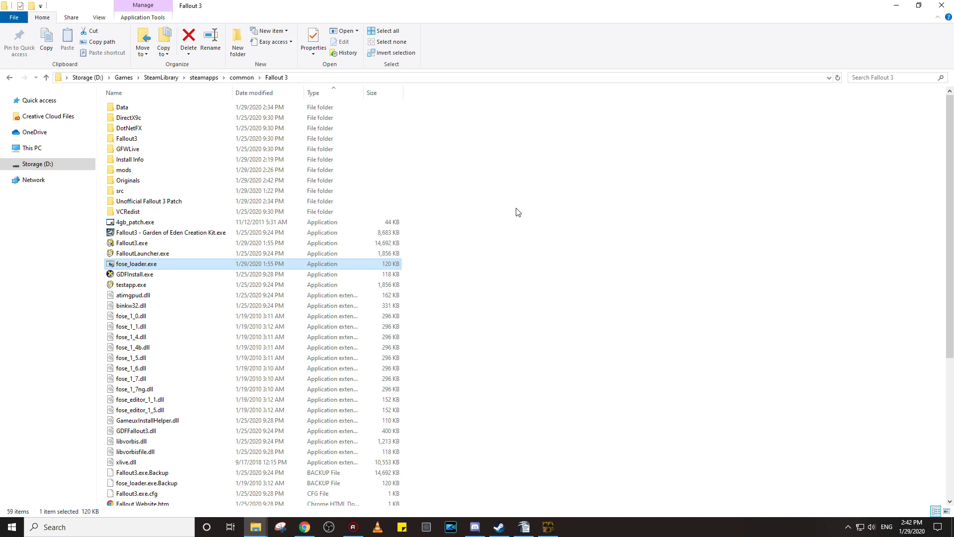
left_click(134, 256)
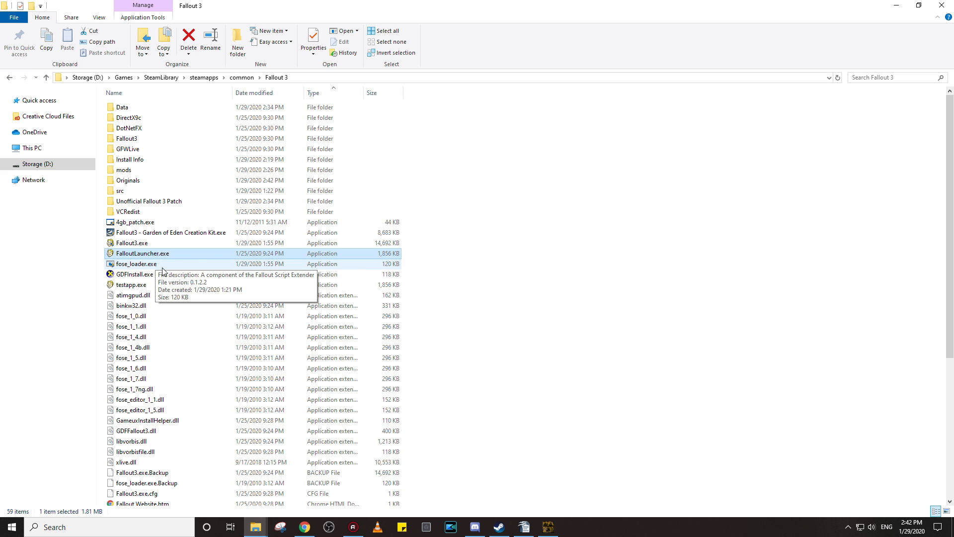
left_click(149, 264)
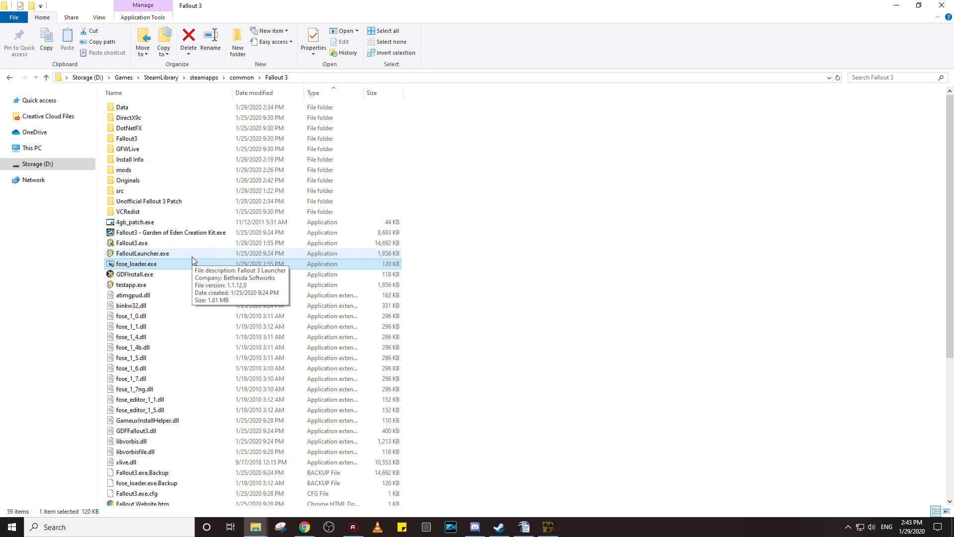
Move the original FalloutLauncher.exe from the Fallout 3 folder into its Originals subfolder
left_click(195, 255)
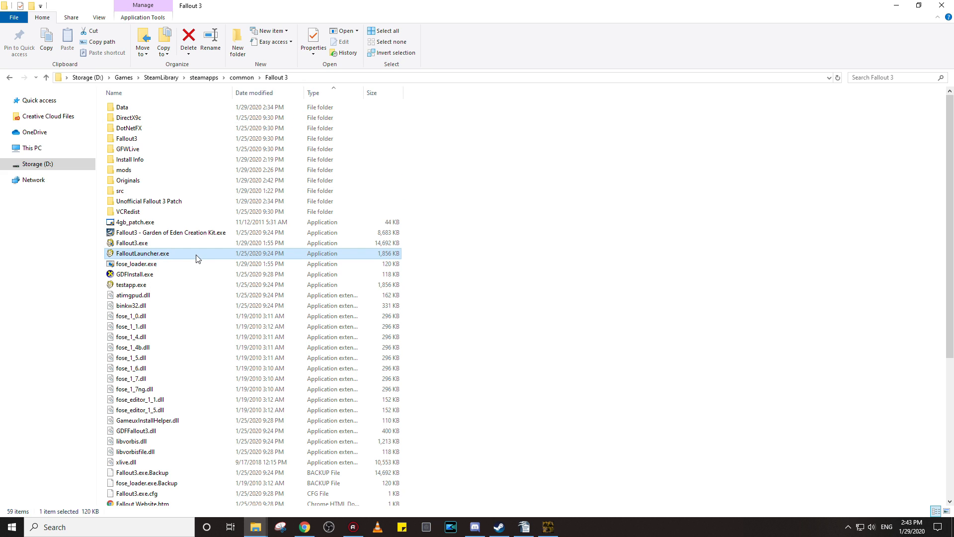
right_click(170, 255)
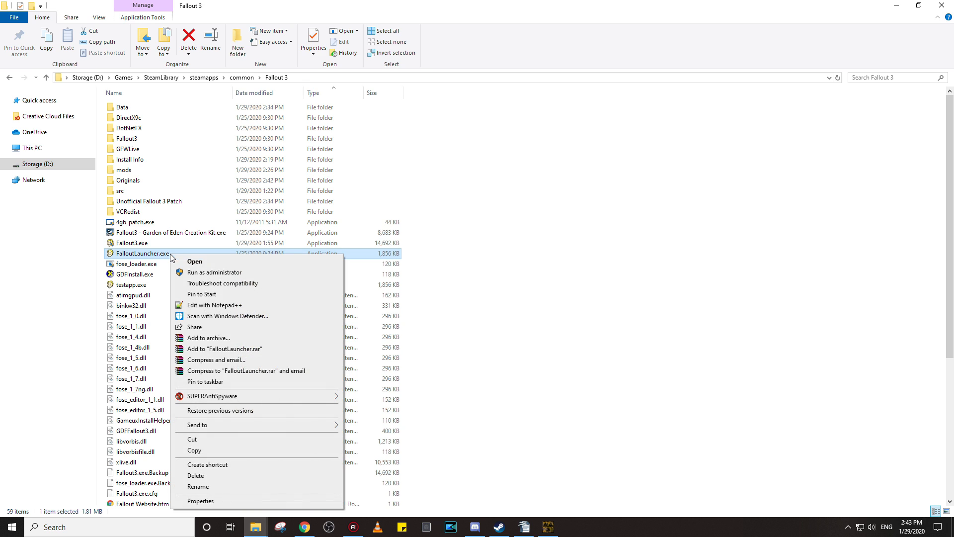
left_click(206, 443)
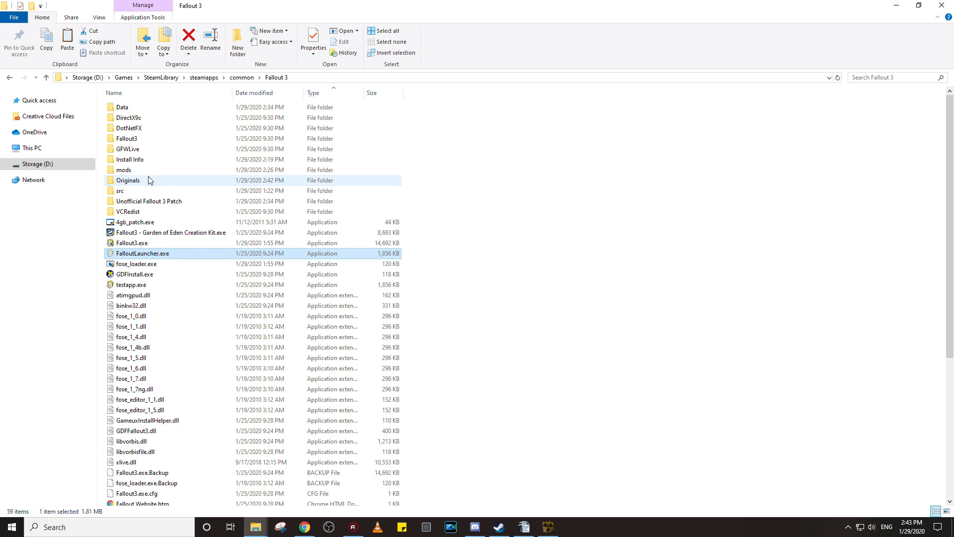
double_click(140, 183)
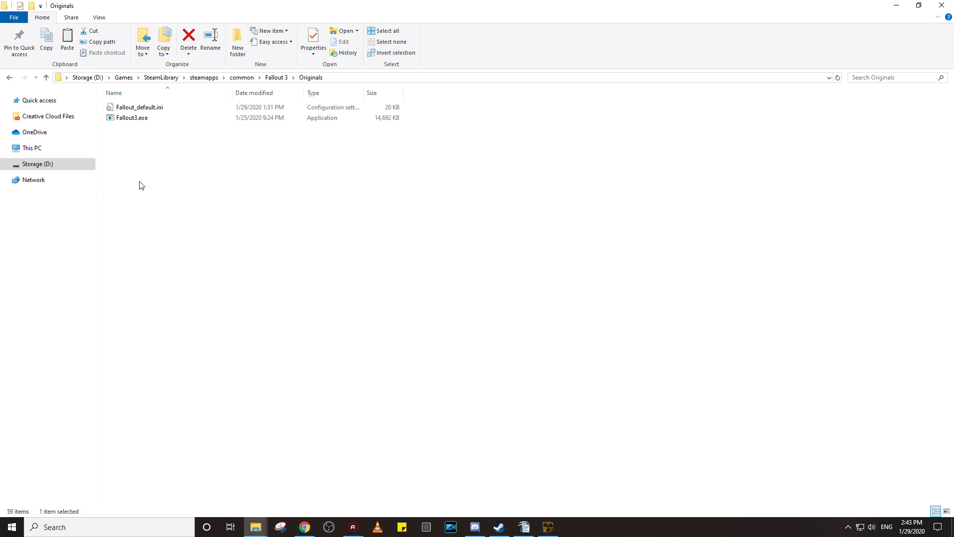
key("ctrl+v")
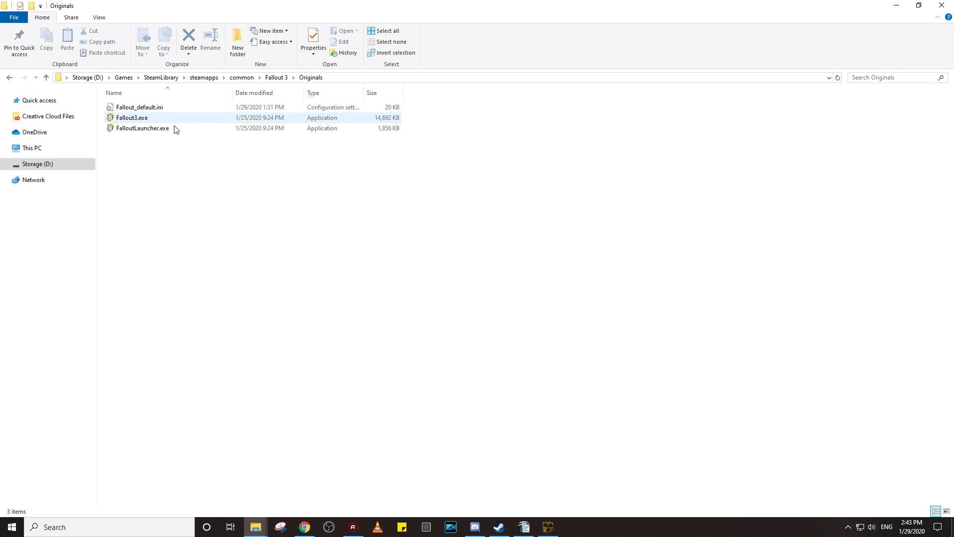
Rename fose_loader.exe in the Fallout 3 folder to FalloutLauncher.exe
left_click(276, 78)
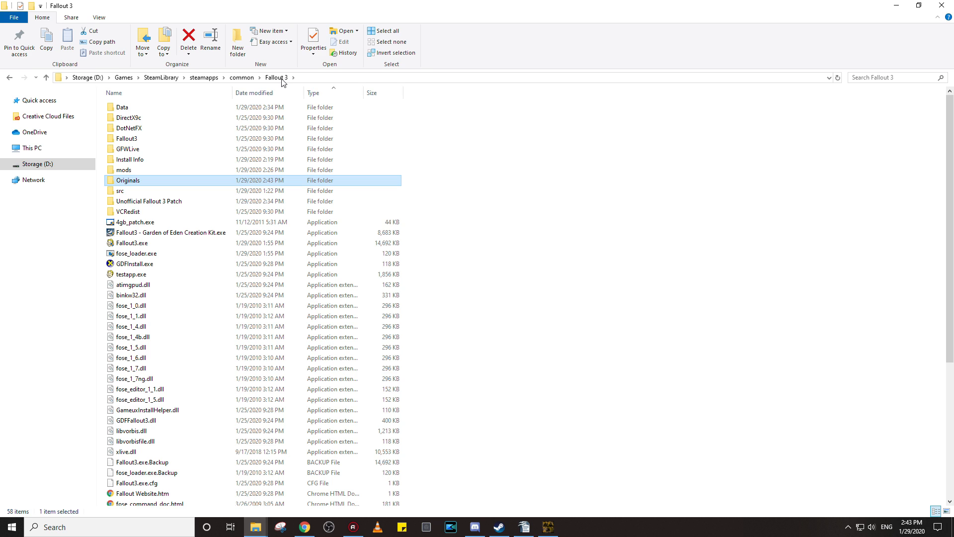
scroll(514, 214, "down", 1)
scroll(514, 213, "up", 1)
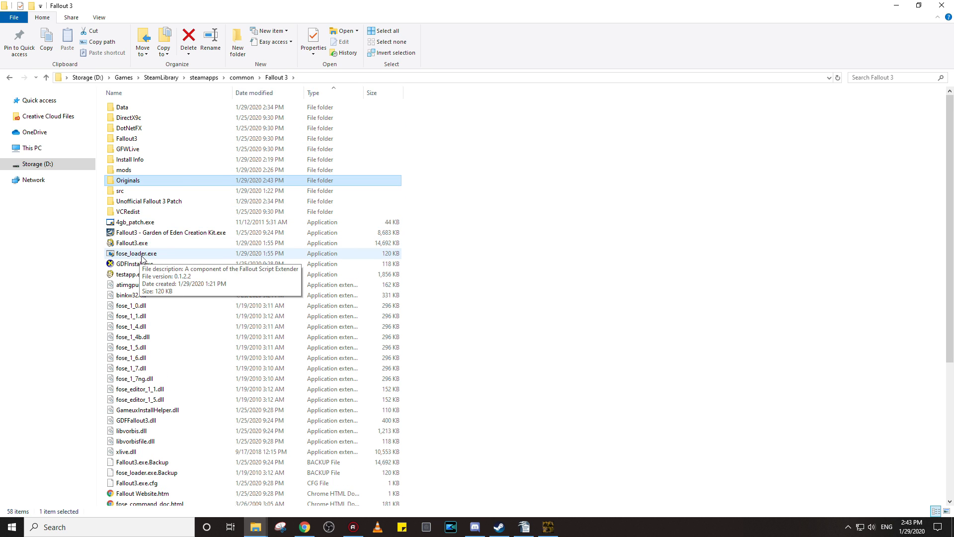
right_click(144, 257)
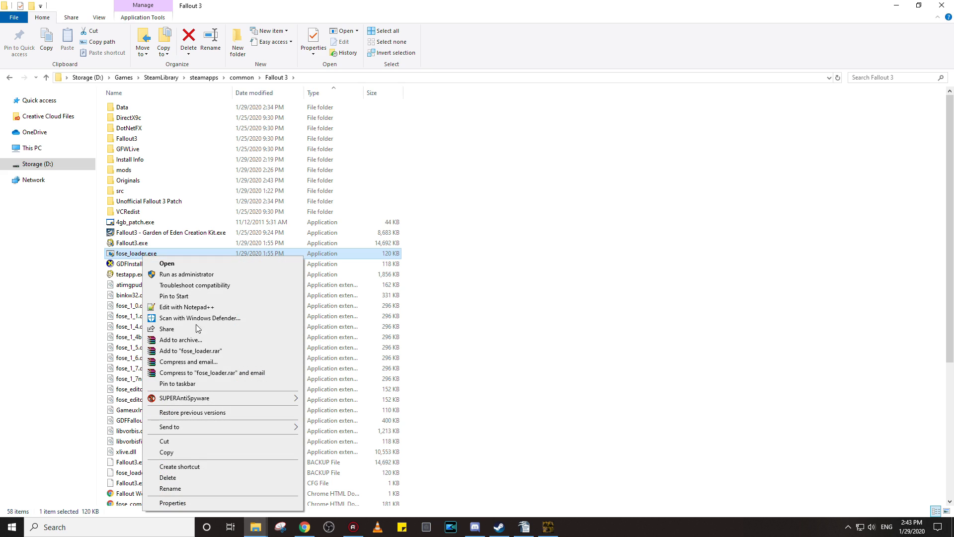
left_click(187, 489)
type("FalloutLaunc")
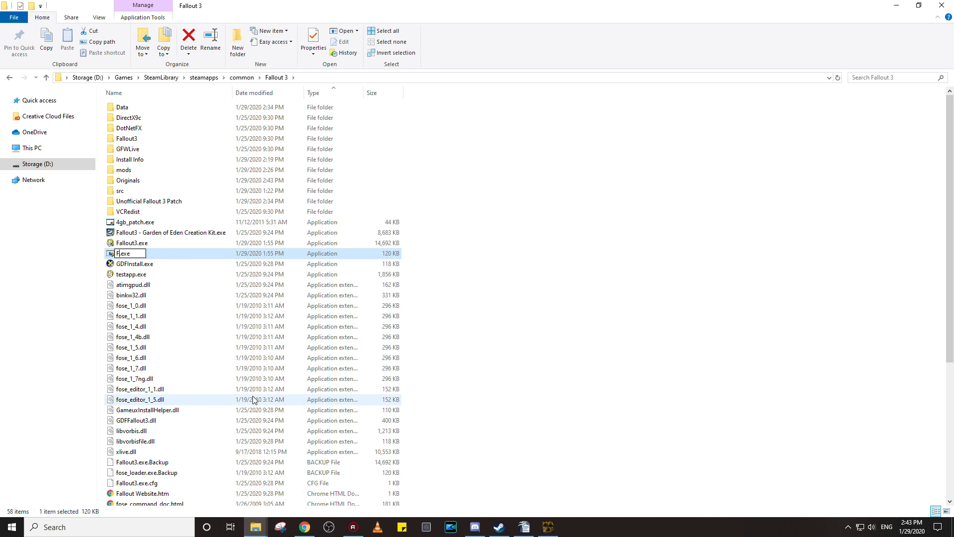
type("her")
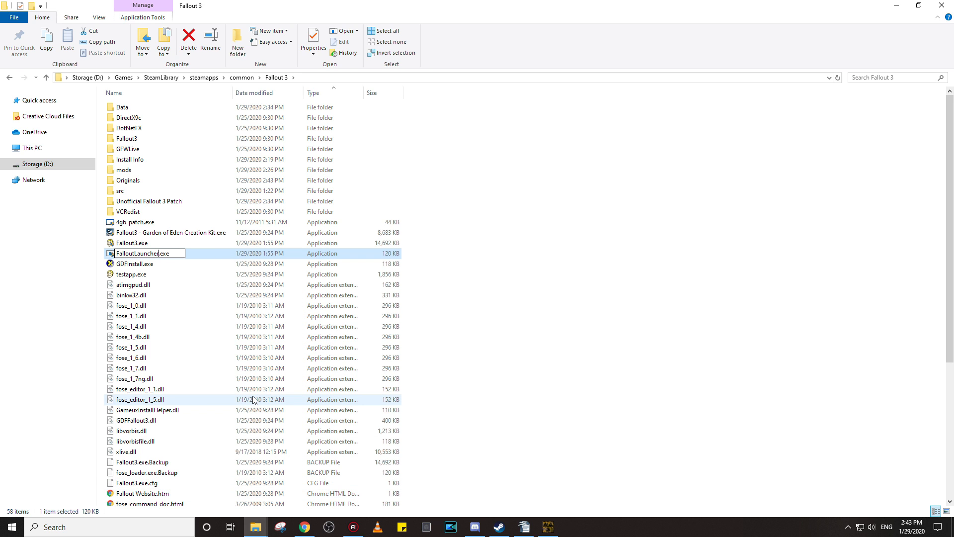
left_click(526, 361)
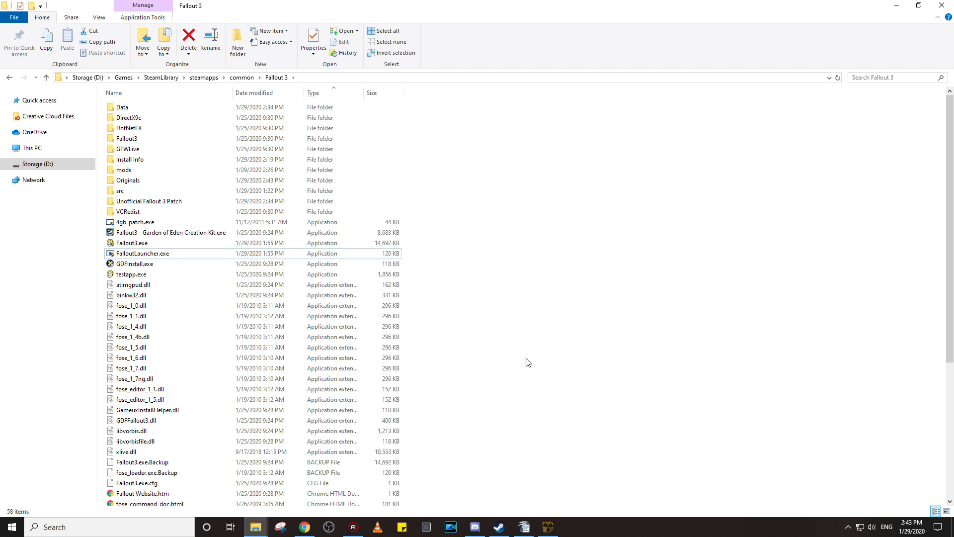
Check in the compatibility properties of the new FalloutLauncher.exe whether it runs as an administrator, and close the properties
right_click(183, 258)
left_click(169, 254)
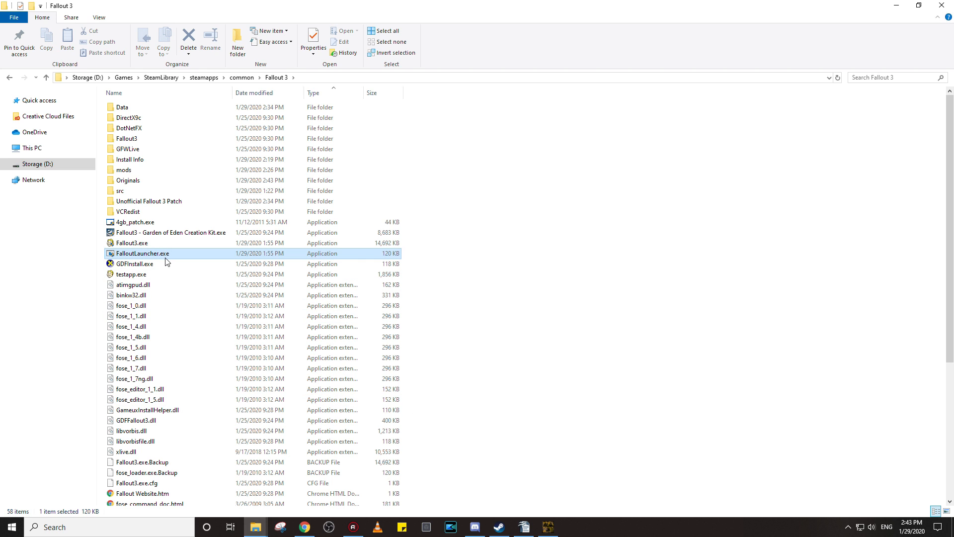
right_click(168, 255)
left_click(238, 505)
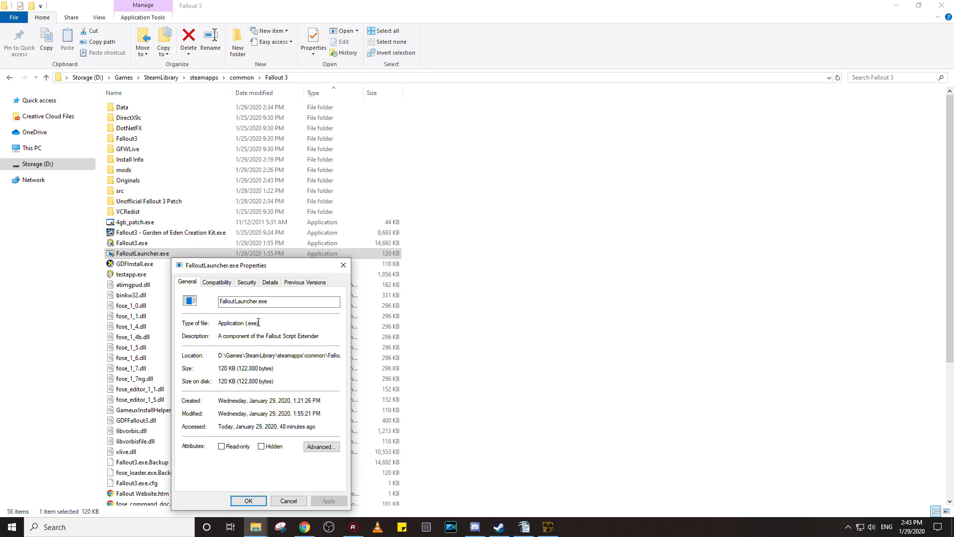
left_click(228, 283)
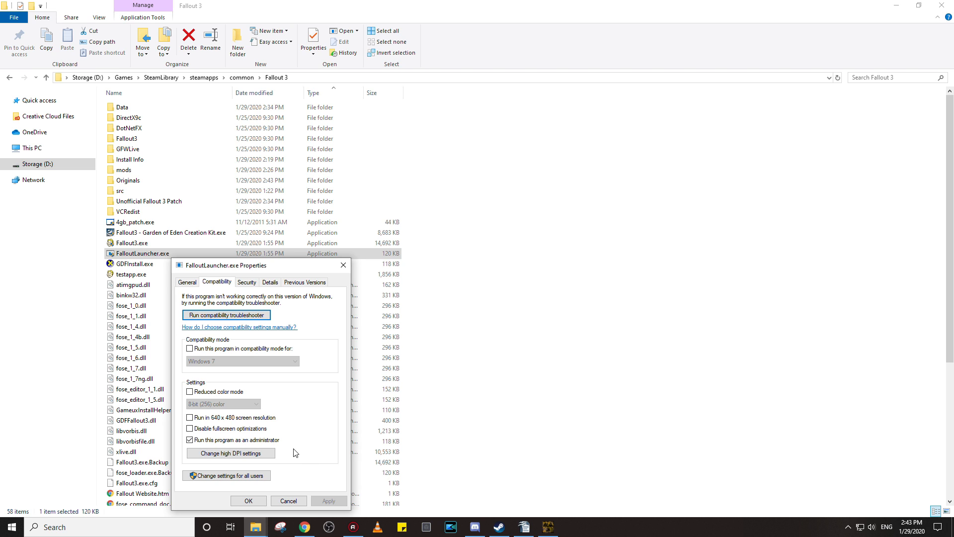
left_click(260, 499)
left_click(540, 397)
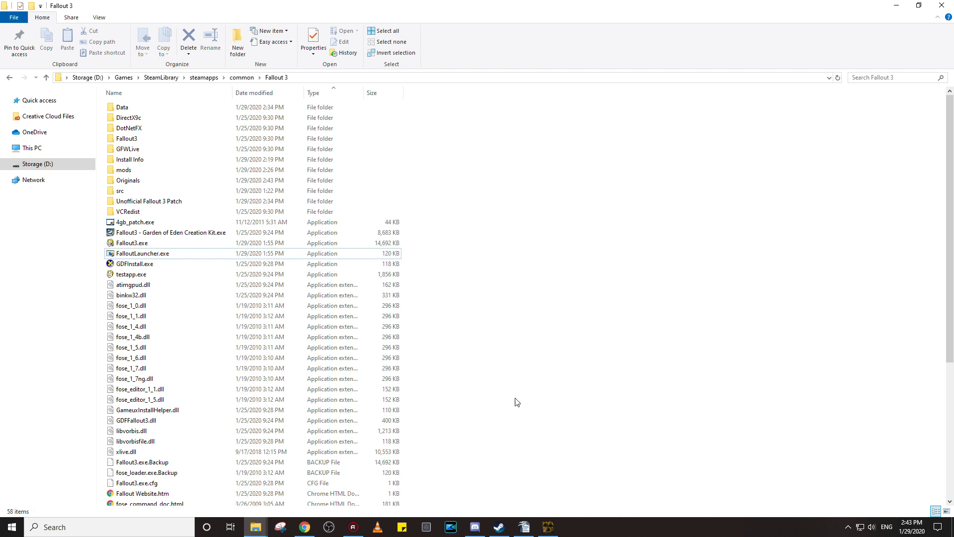
Switch to Steam, start Fallout 3 from the library and allow FalloutLauncher.exe to make changes to the device
left_click(499, 526)
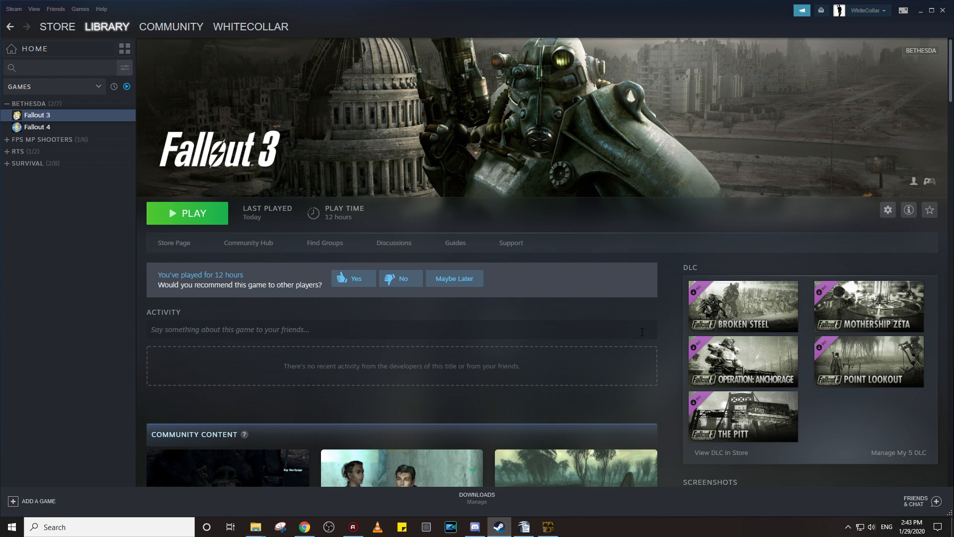
left_click(211, 215)
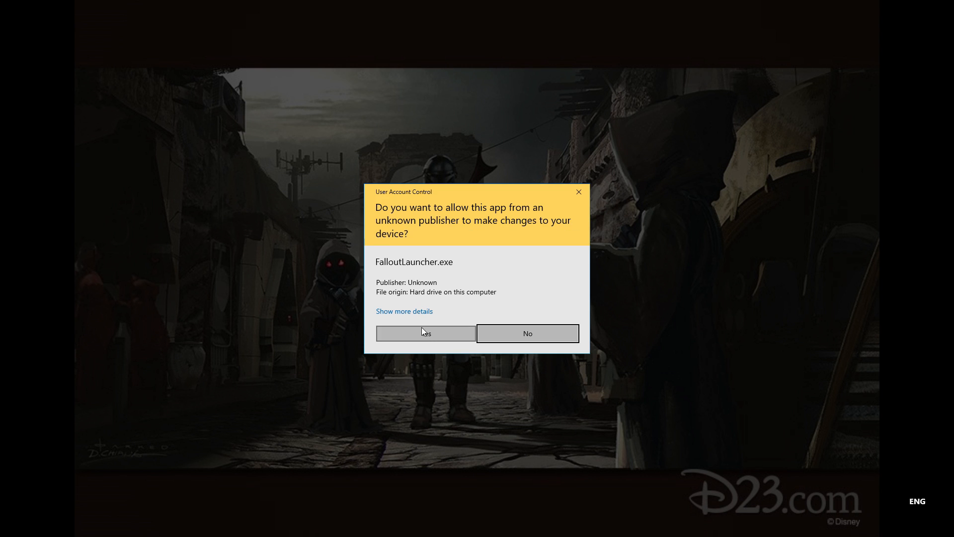
left_click(432, 336)
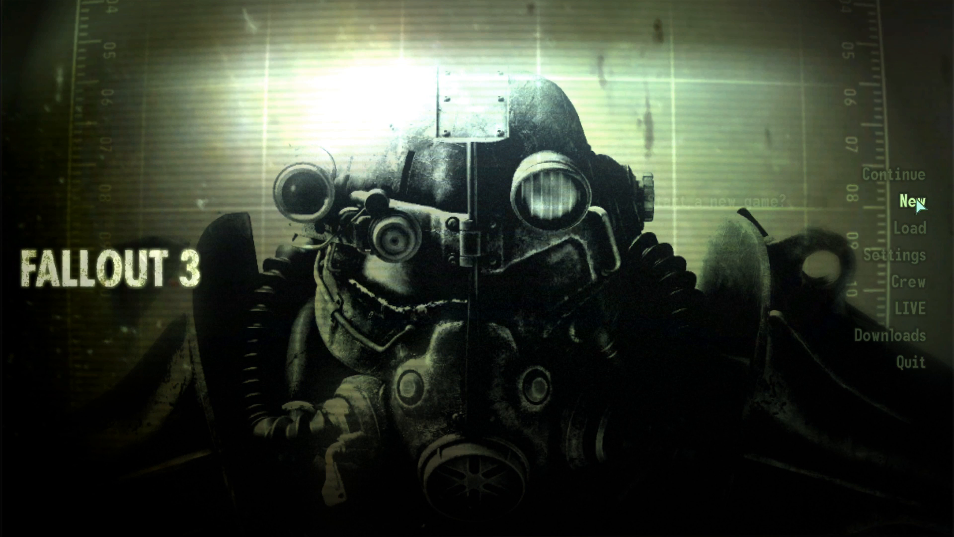
Try the new game option in the Fallout 3 main menu without starting a game, and exit to the desktop
left_click(913, 202)
left_click(816, 228)
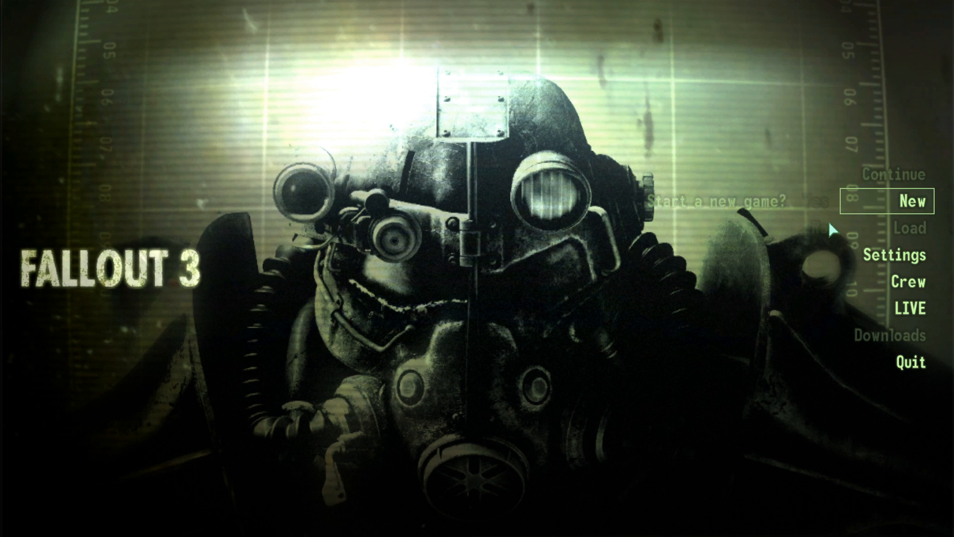
left_click(912, 362)
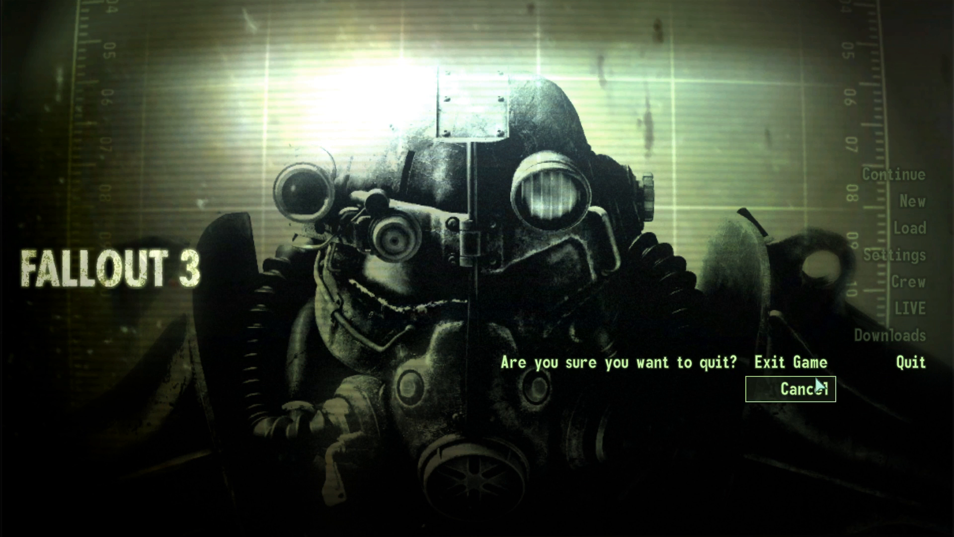
left_click(791, 363)
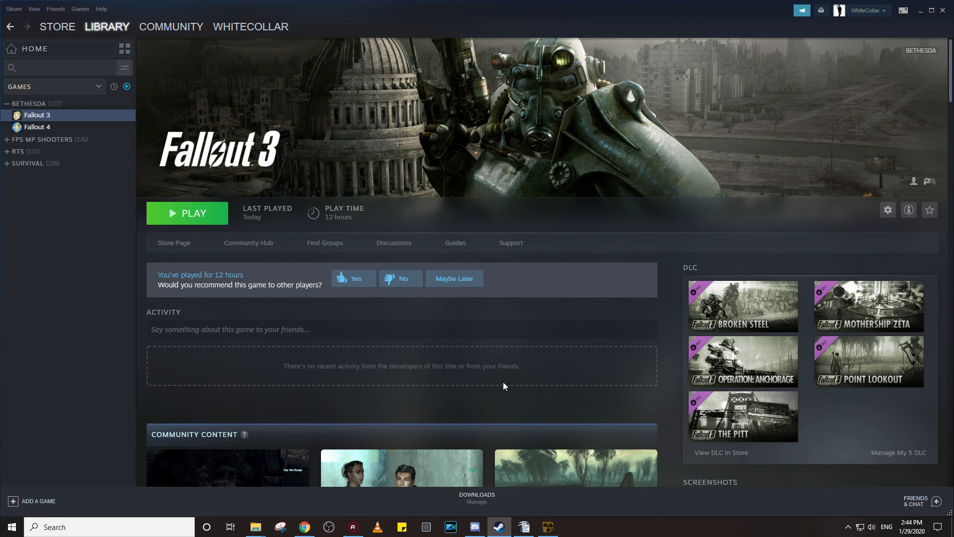
Switch to Fallout Mod Manager and reposition its window over the Steam library
left_click(548, 526)
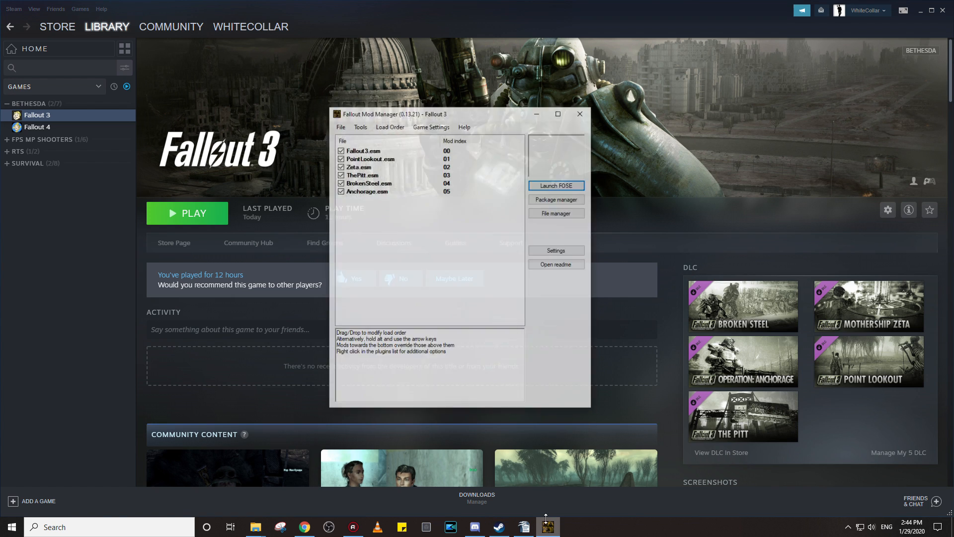
left_click_drag(418, 93, 440, 100)
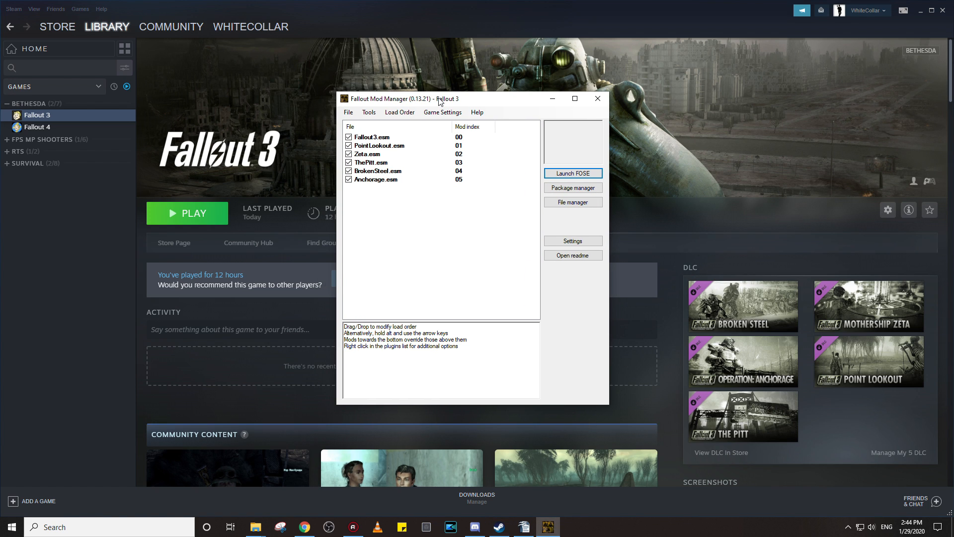